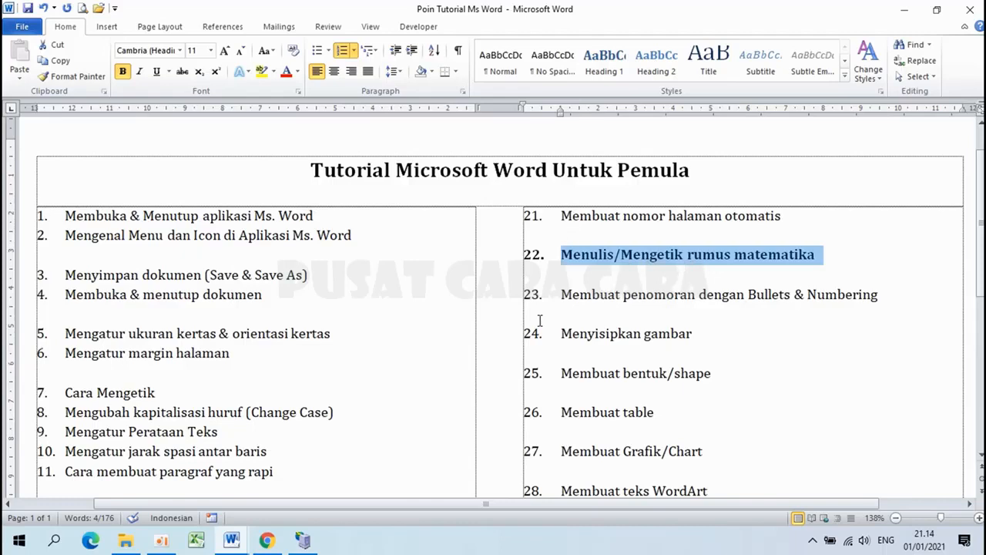
Switch to the blank document Document1 and insert a new empty equation at the start of the page
left_click(231, 539)
left_click(172, 465)
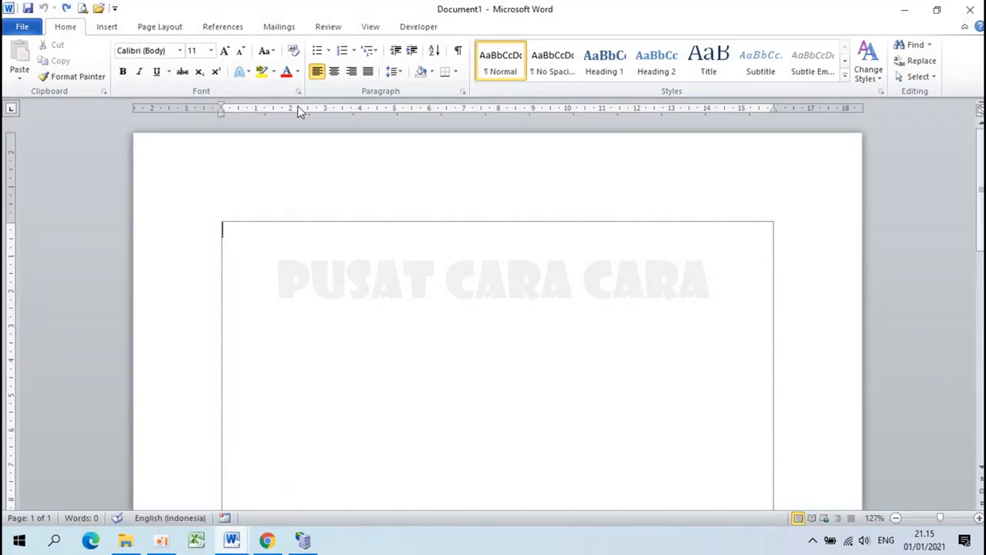
left_click(111, 28)
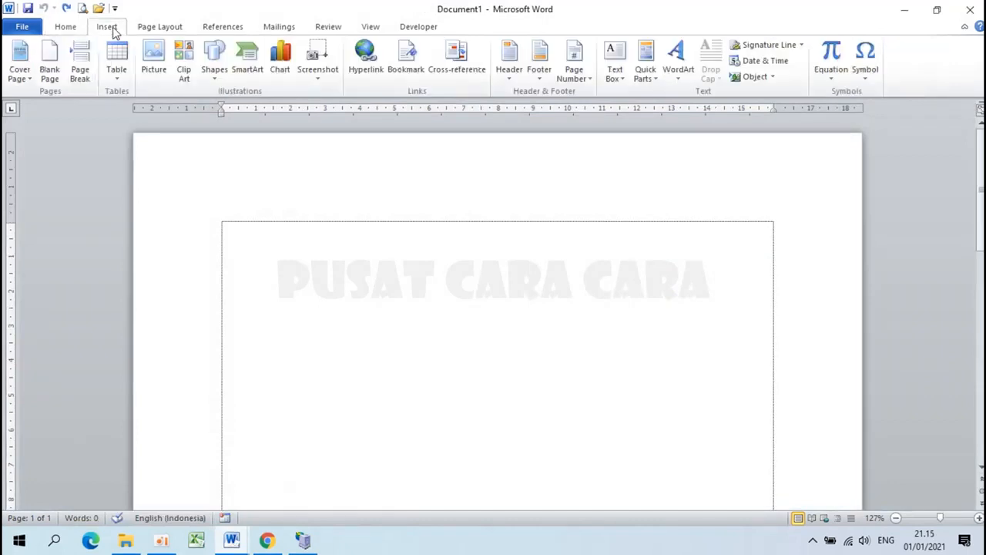
left_click(831, 54)
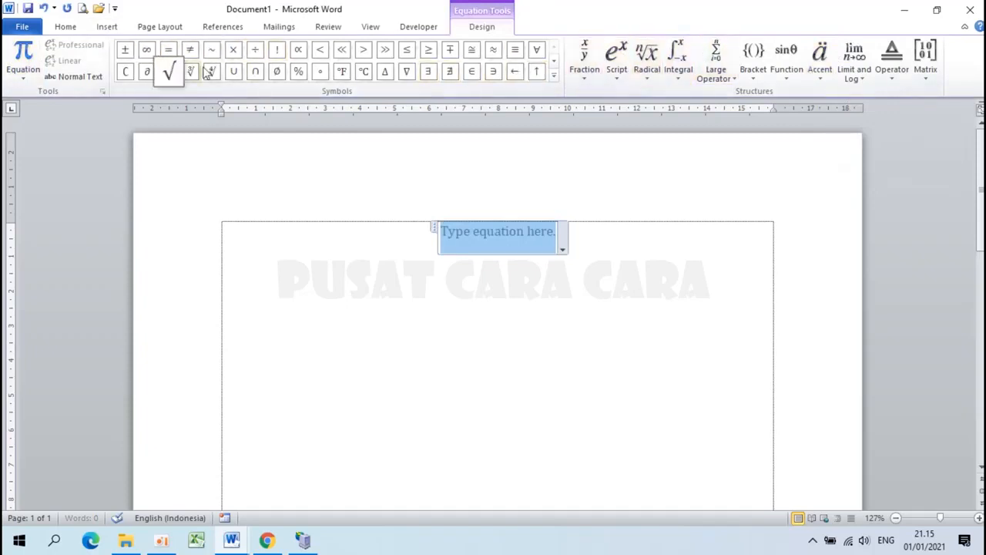
Examine the available equation structures, from fractions, scripts, radicals and integrals through to operators and matrices
left_click(587, 75)
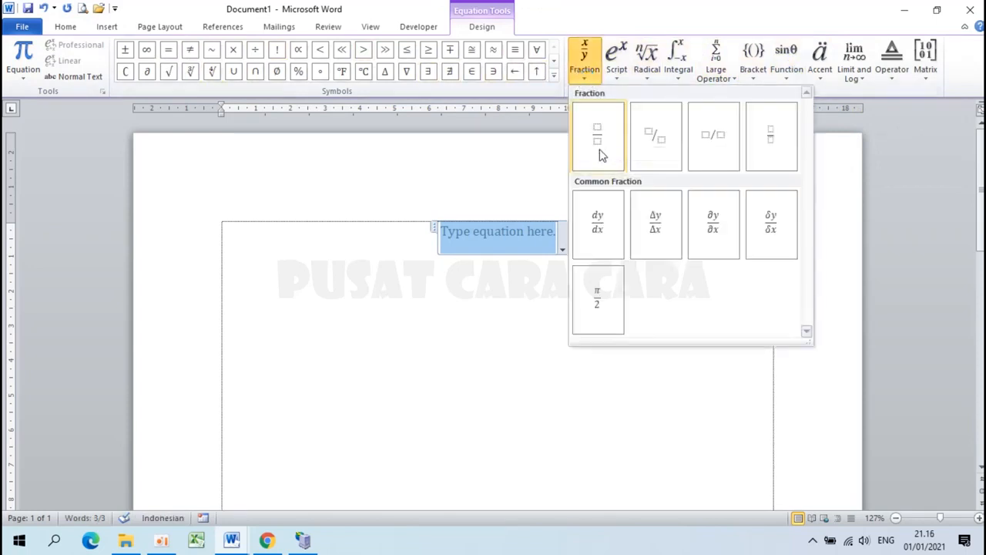
left_click(617, 75)
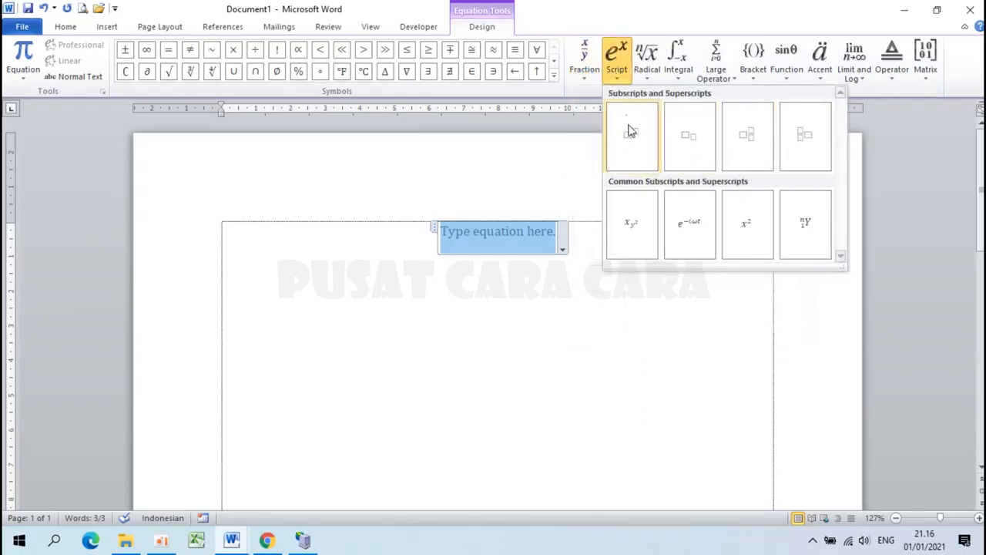
left_click(649, 73)
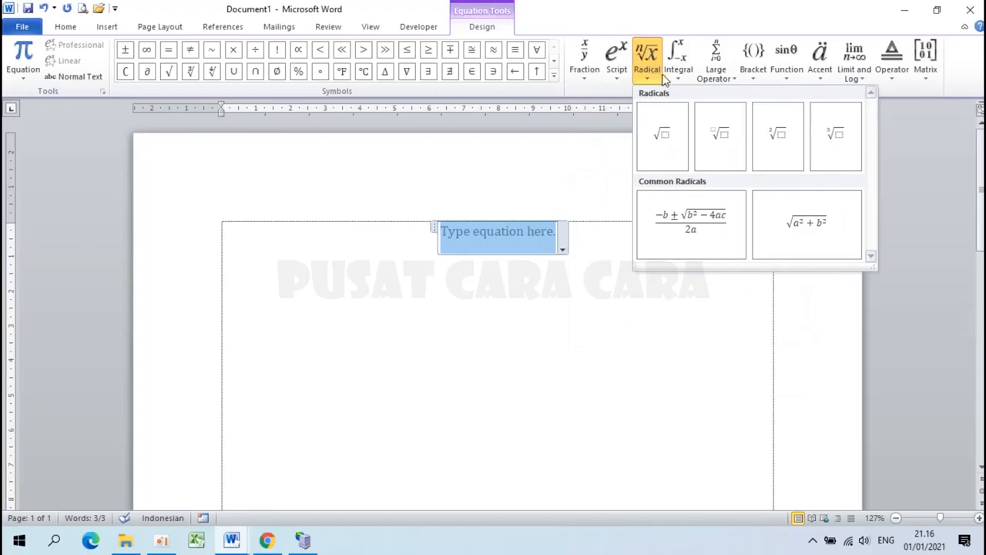
left_click(676, 73)
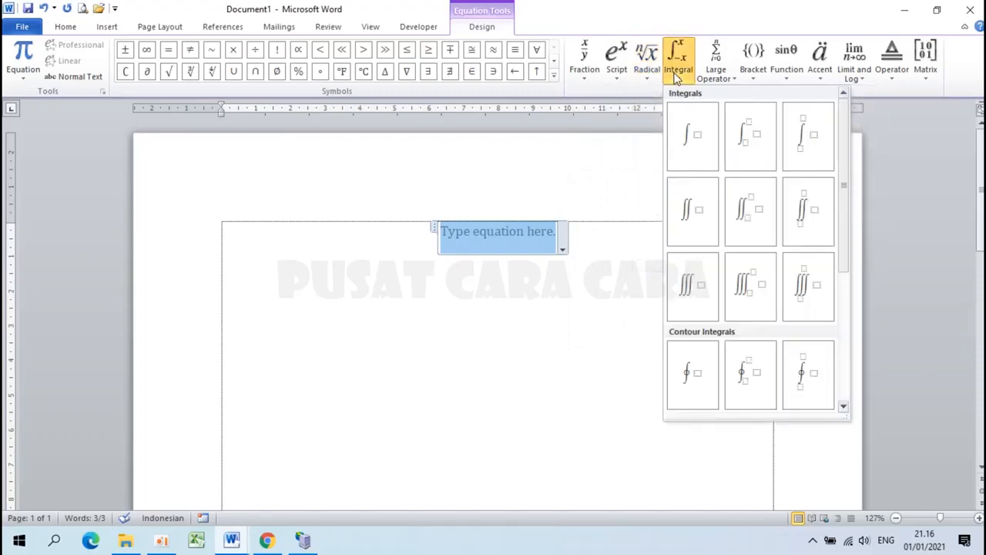
left_click(715, 68)
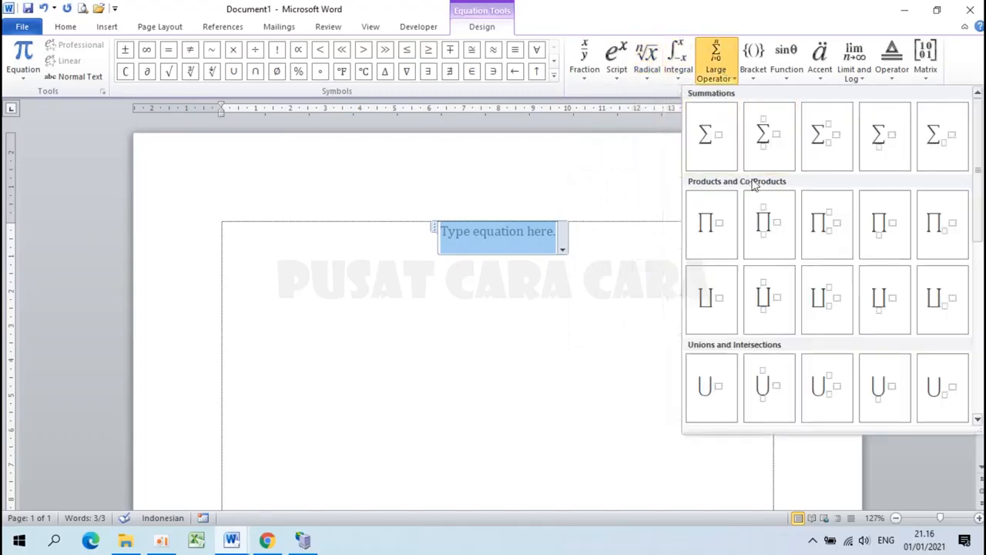
left_click(756, 68)
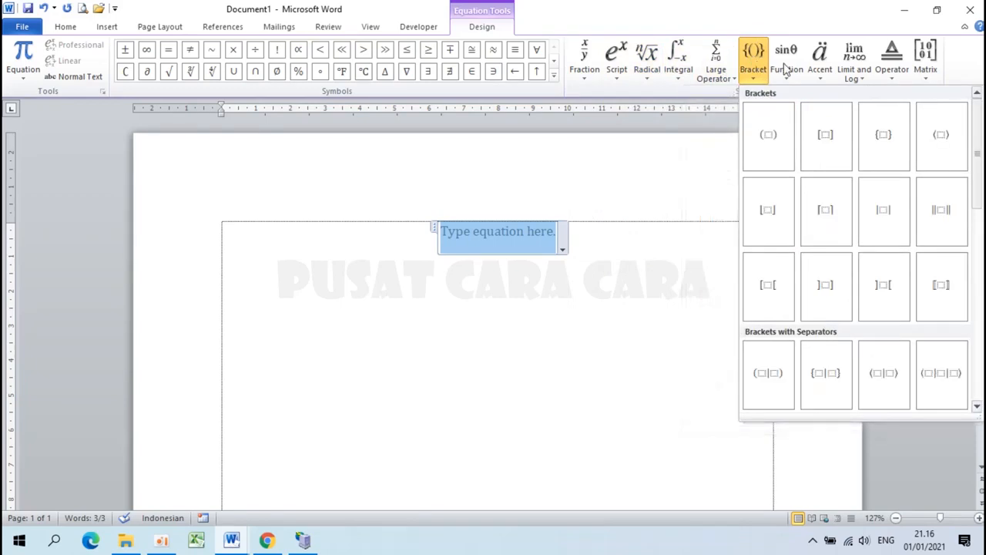
left_click(786, 70)
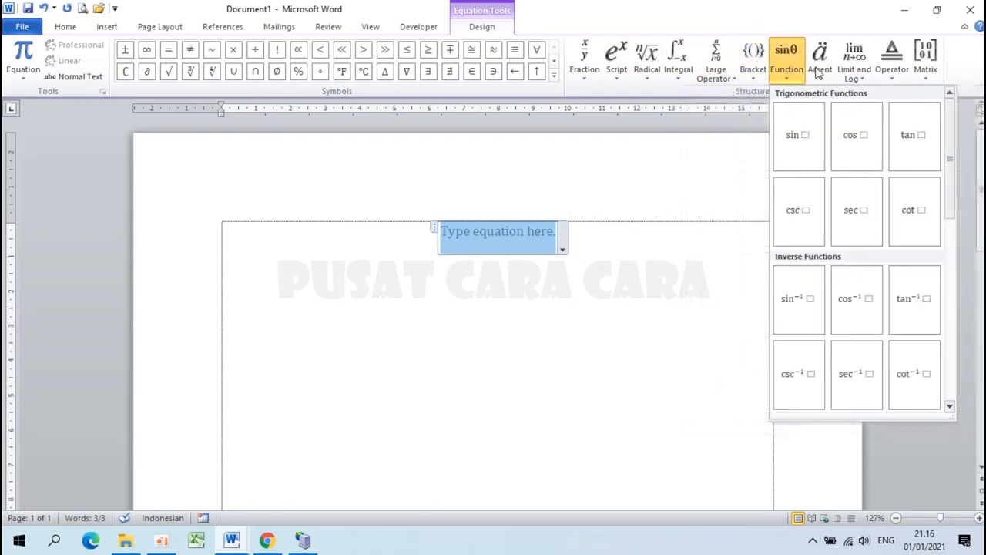
left_click(818, 70)
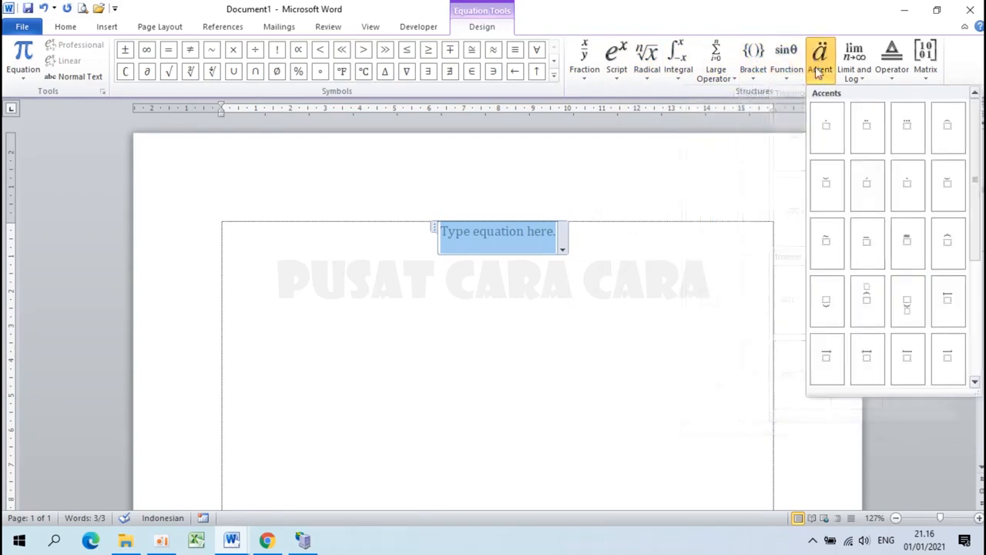
left_click(858, 74)
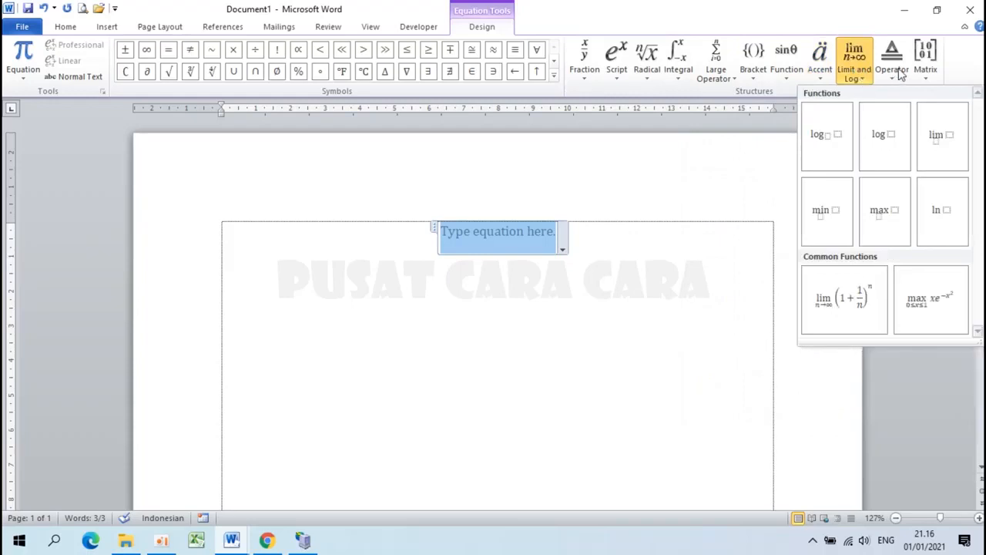
left_click(898, 71)
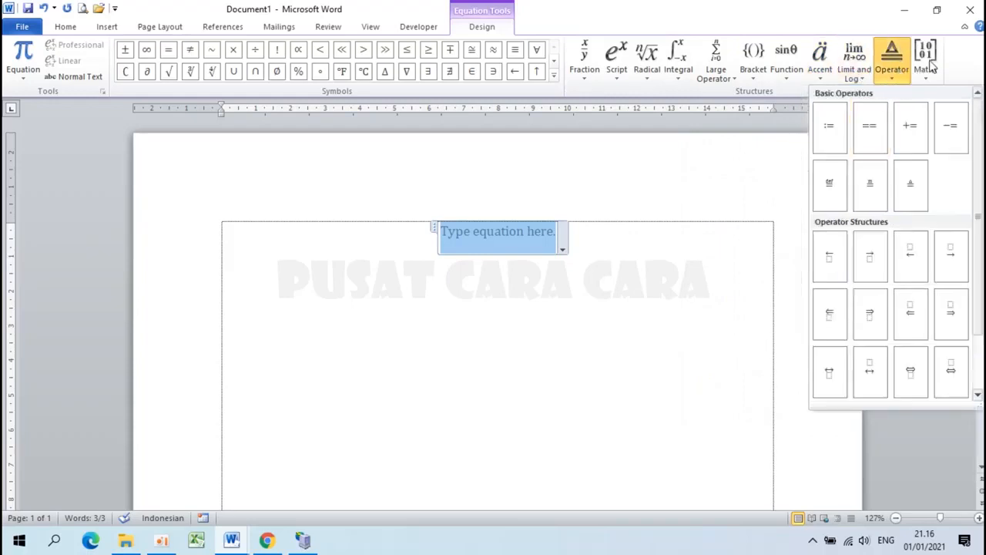
left_click(930, 68)
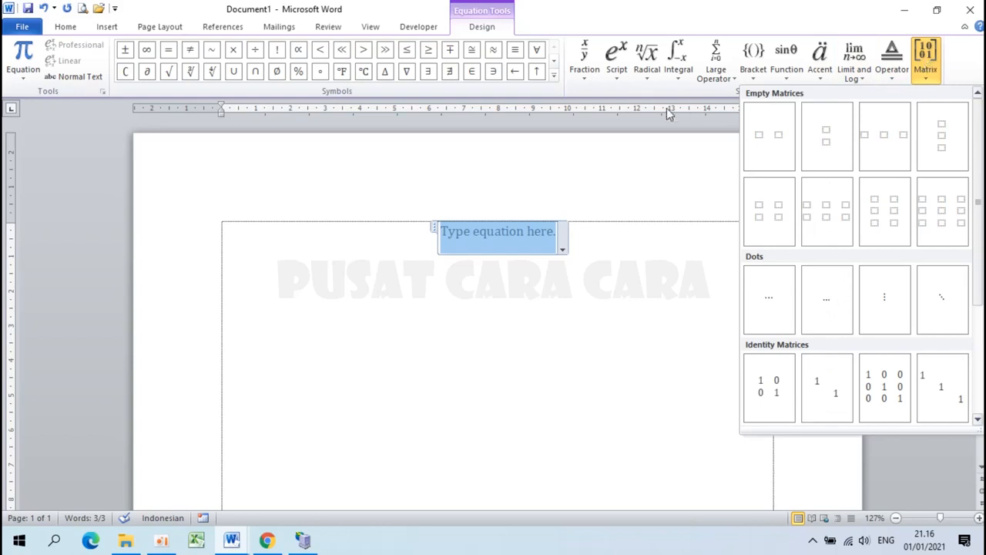
left_click(647, 6)
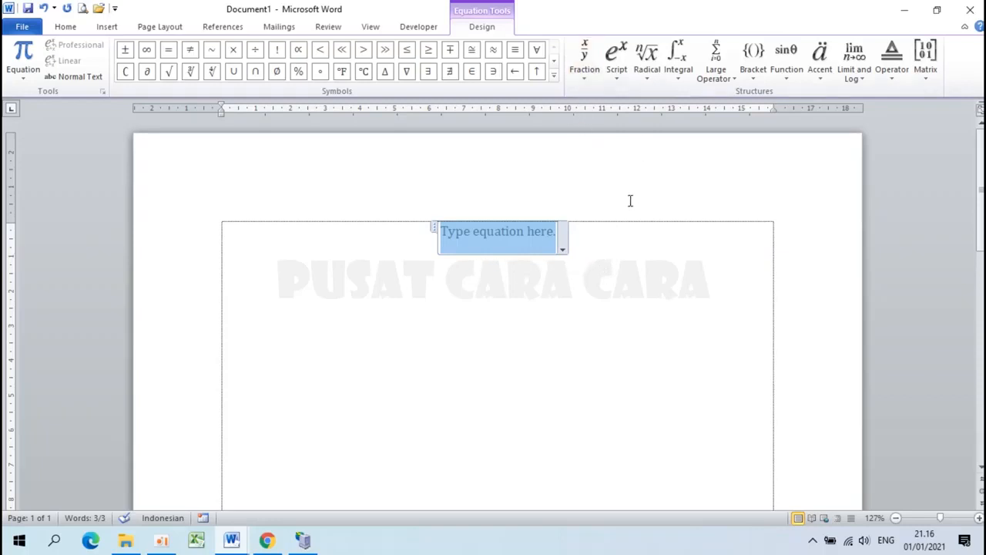
Fill the empty equation with a stacked fraction with numerator 1 and denominator 2
left_click(589, 56)
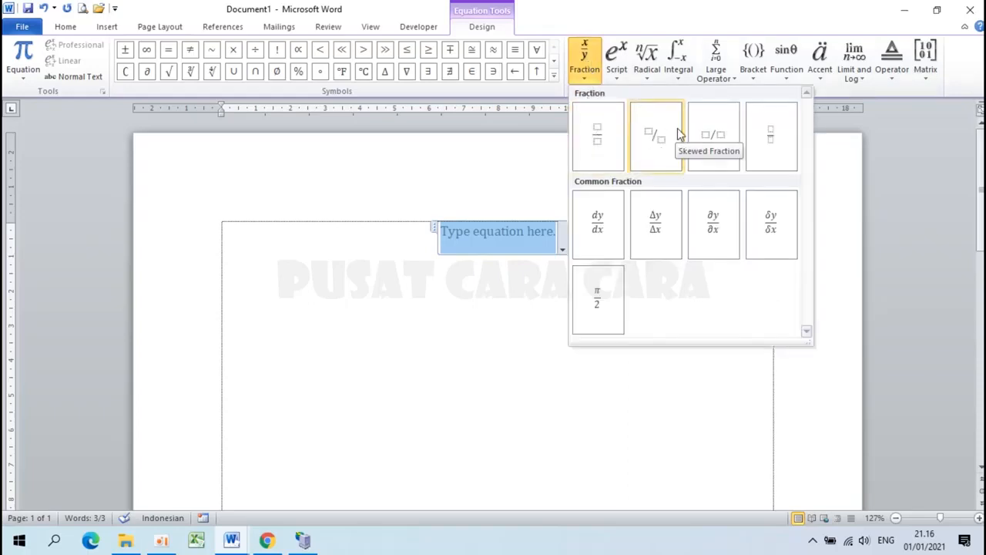
left_click(600, 143)
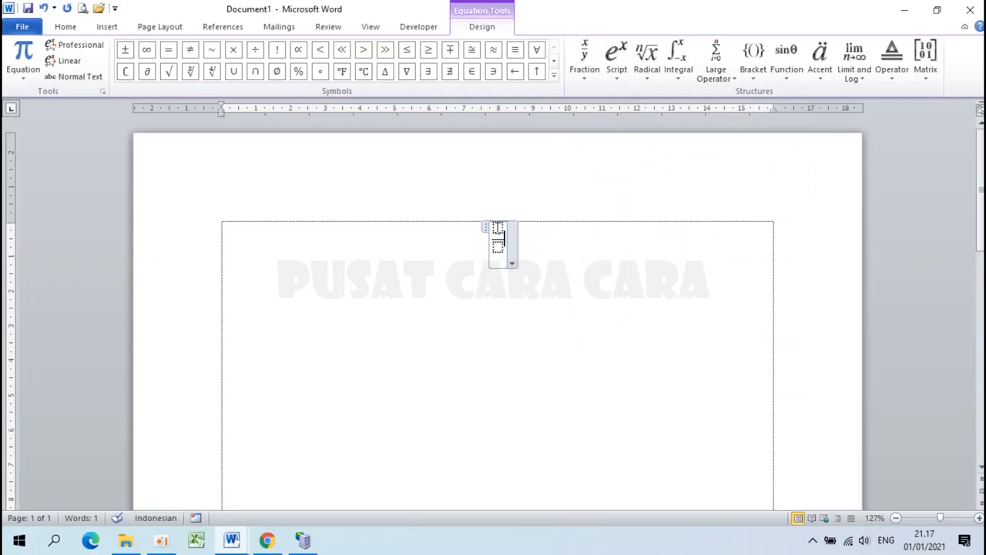
left_click(498, 228)
type("1")
left_click(498, 245)
type("2")
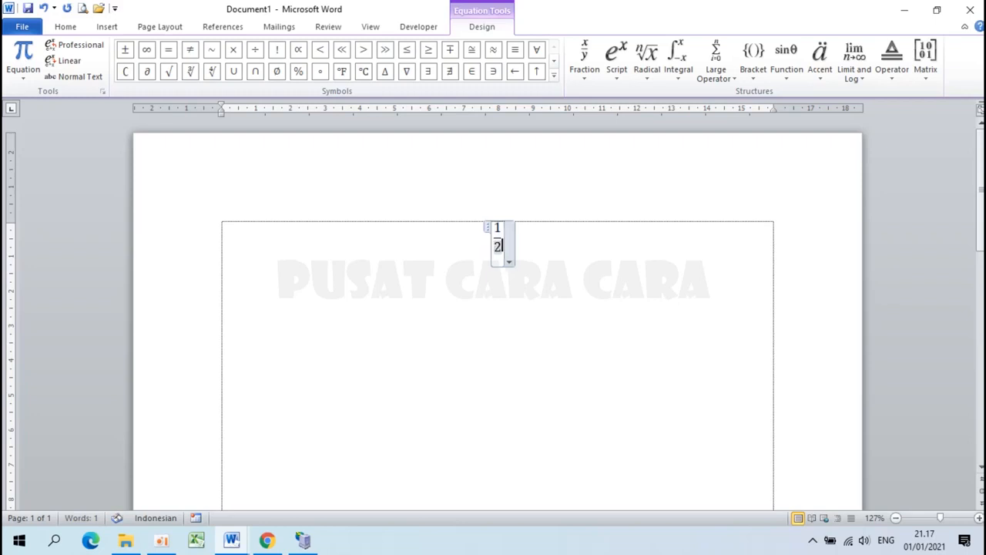
left_click(652, 246)
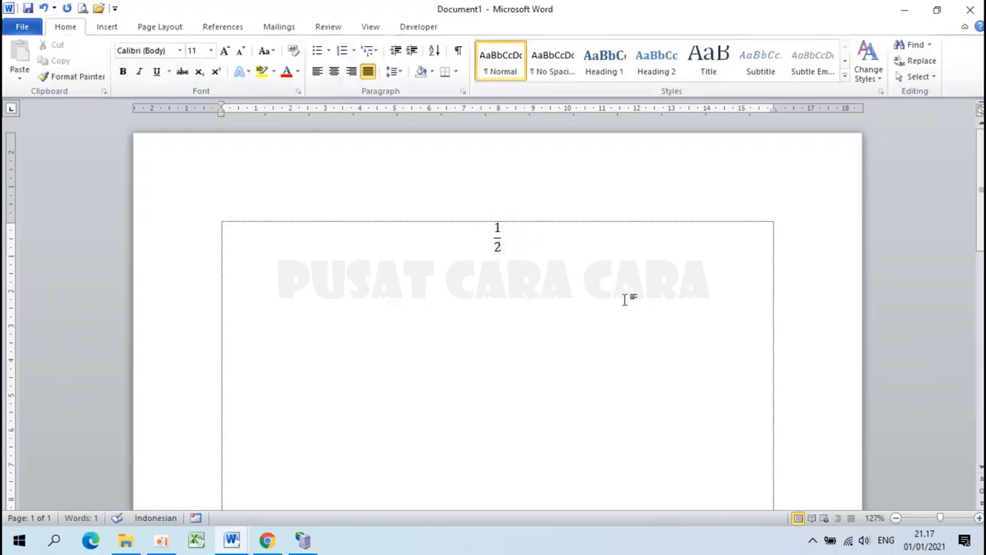
Add the text "Hasil perhitungan dari" on a new line below the fraction equation
left_click(529, 252)
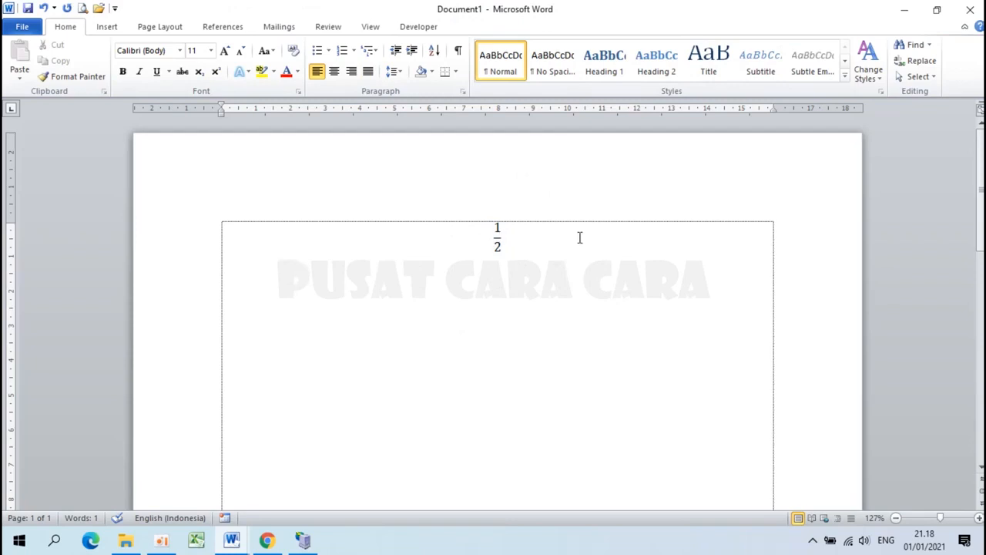
key("Return")
type("hASIL perhitungan dari")
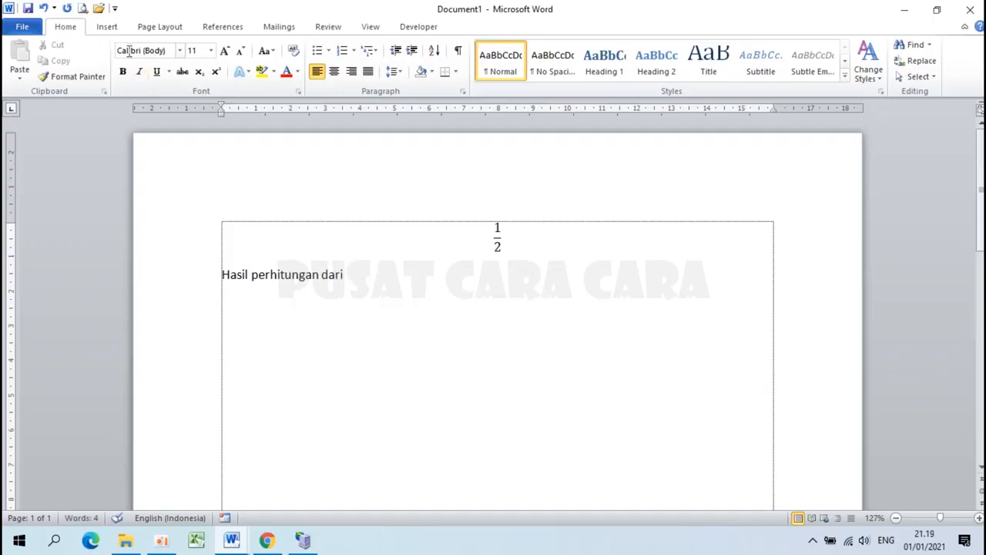
Insert an inline equation after "Hasil perhitungan dari" containing the stacked fraction 1/2
left_click(108, 28)
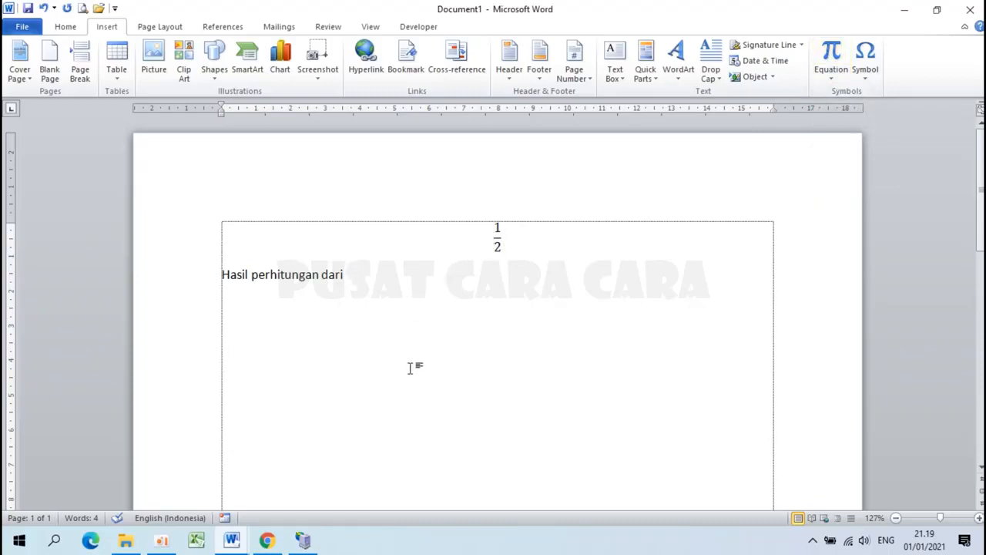
key("alt")
key("alt+=")
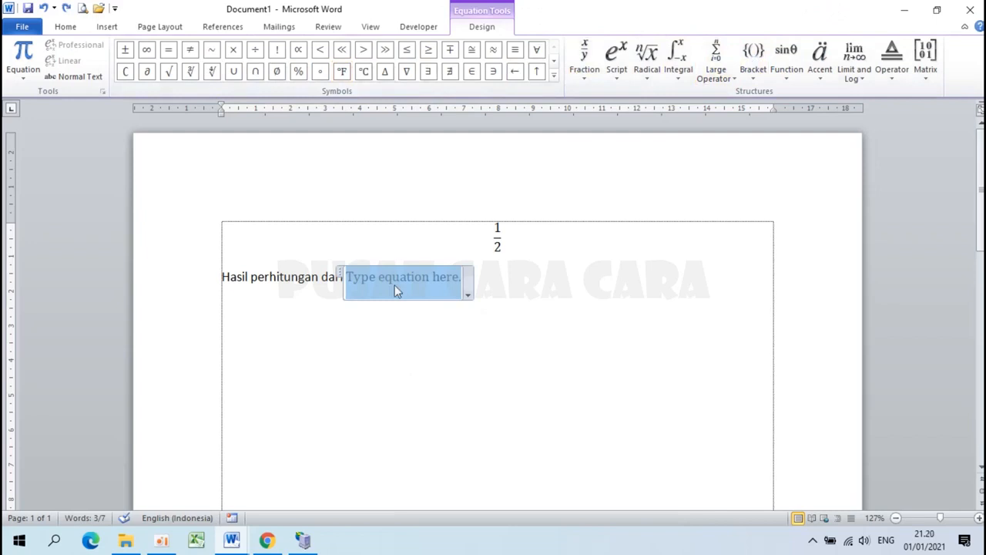
left_click(587, 62)
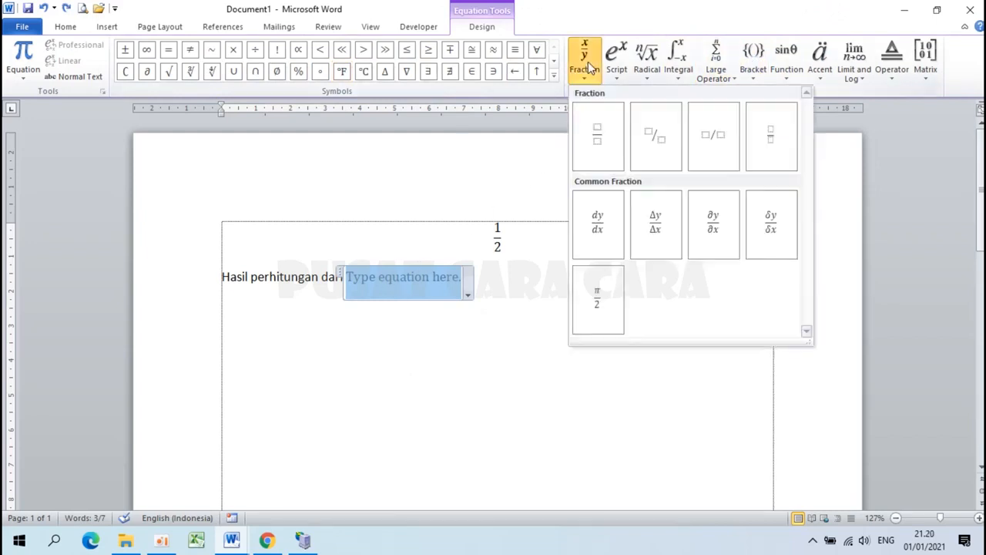
left_click(588, 139)
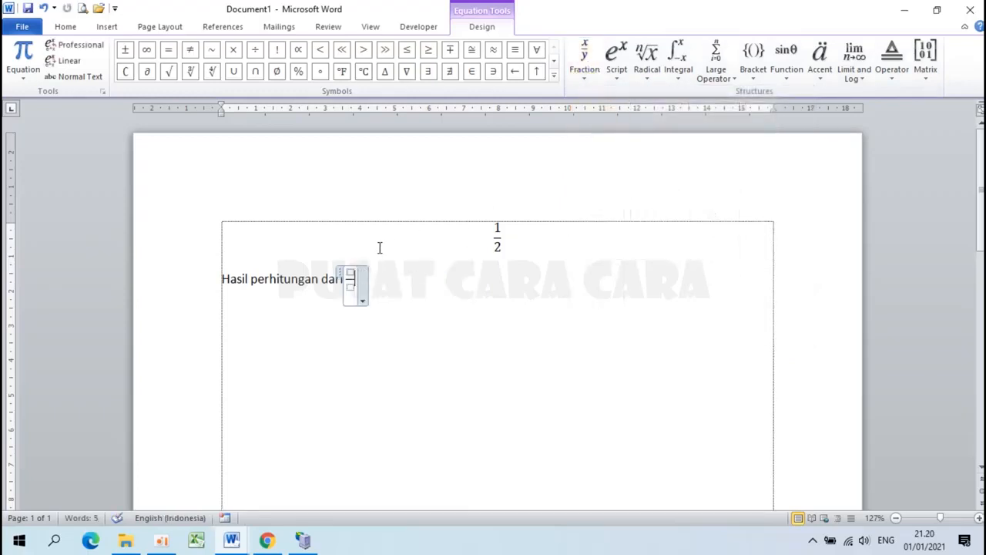
left_click(351, 269)
type("1")
left_click(350, 285)
type("2")
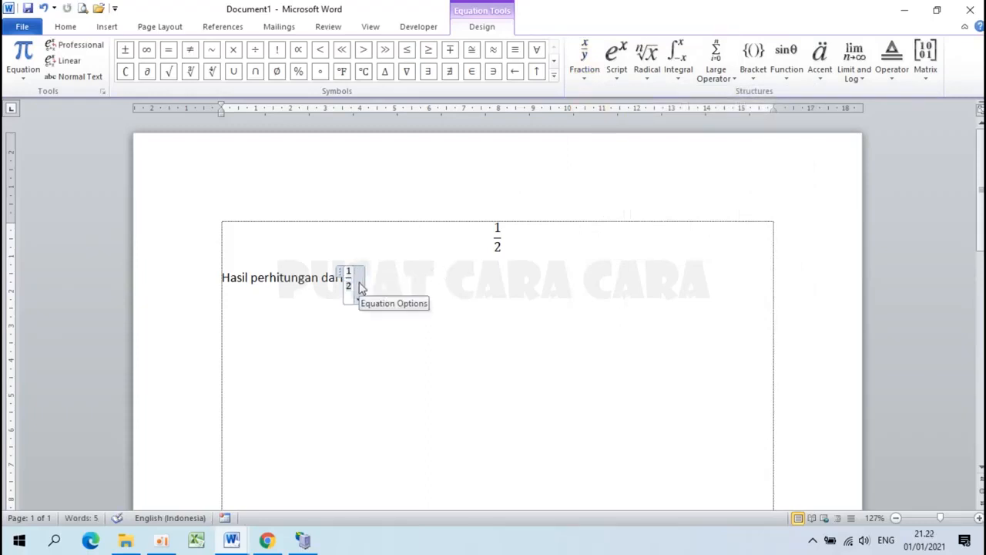
Extend the inline equation after 1/2 with a plus sign and the stacked fraction 3/4
double_click(349, 284)
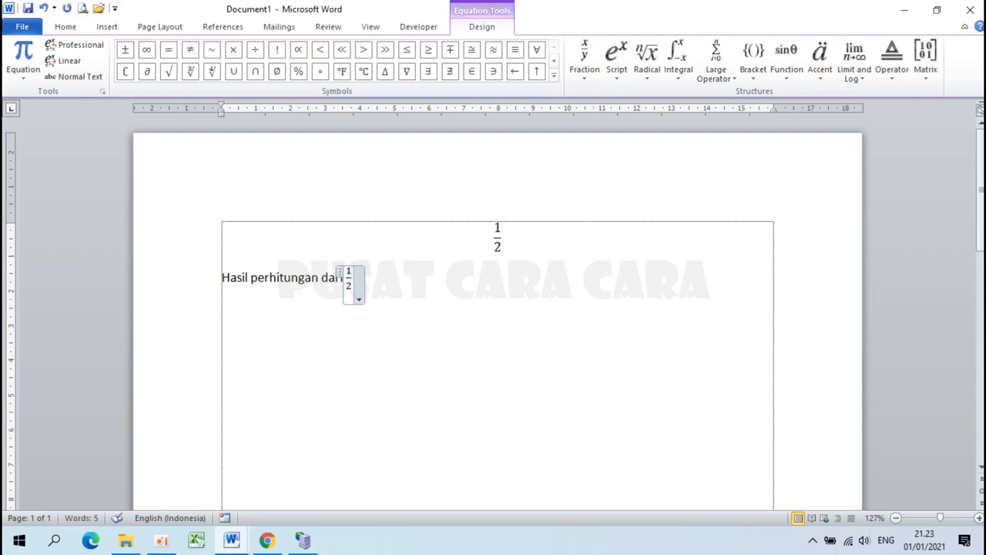
type("+")
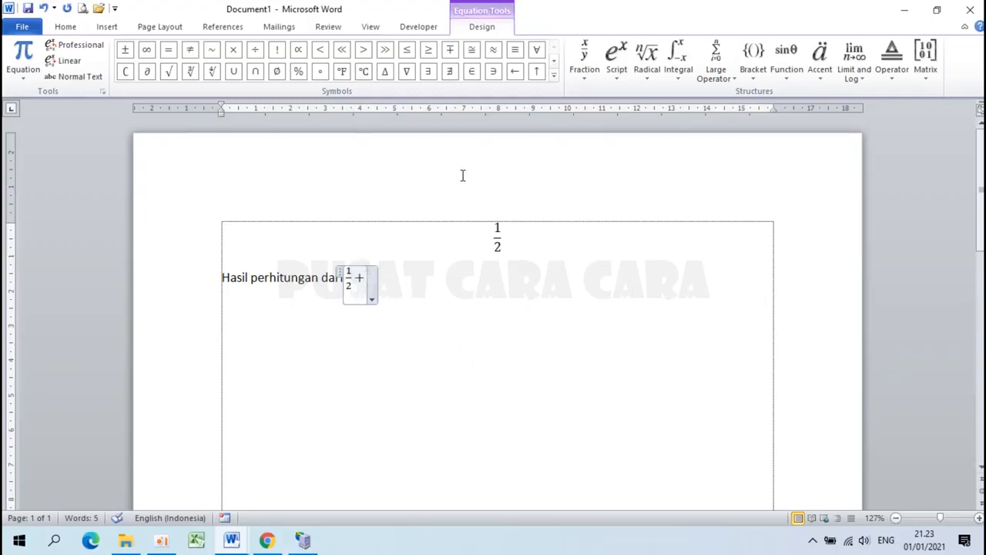
left_click(587, 60)
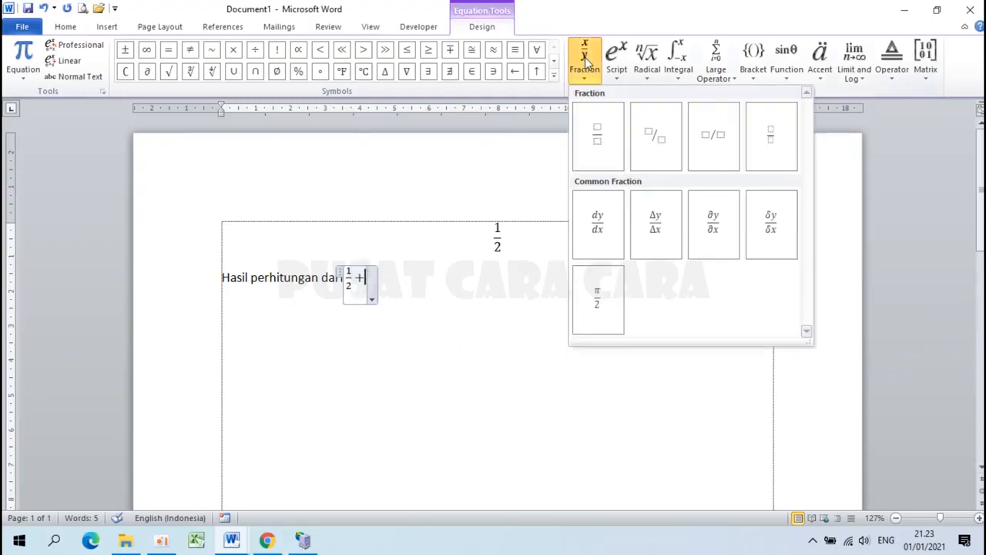
left_click(600, 140)
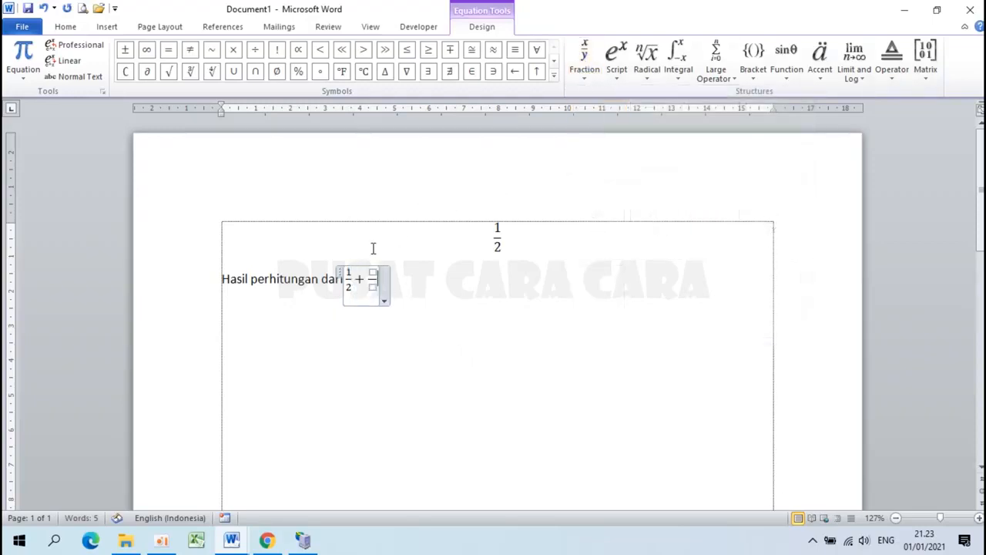
type("3")
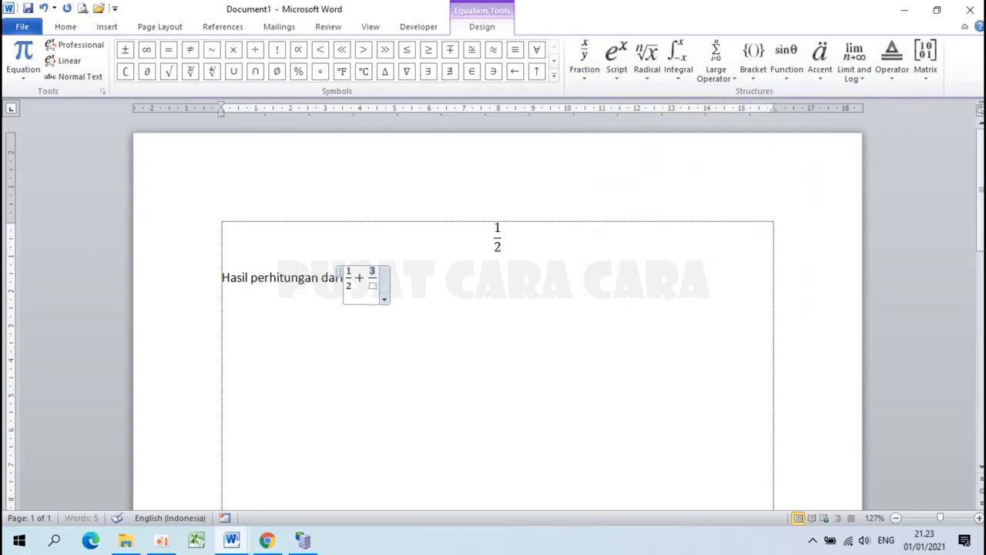
left_click(372, 287)
type("4")
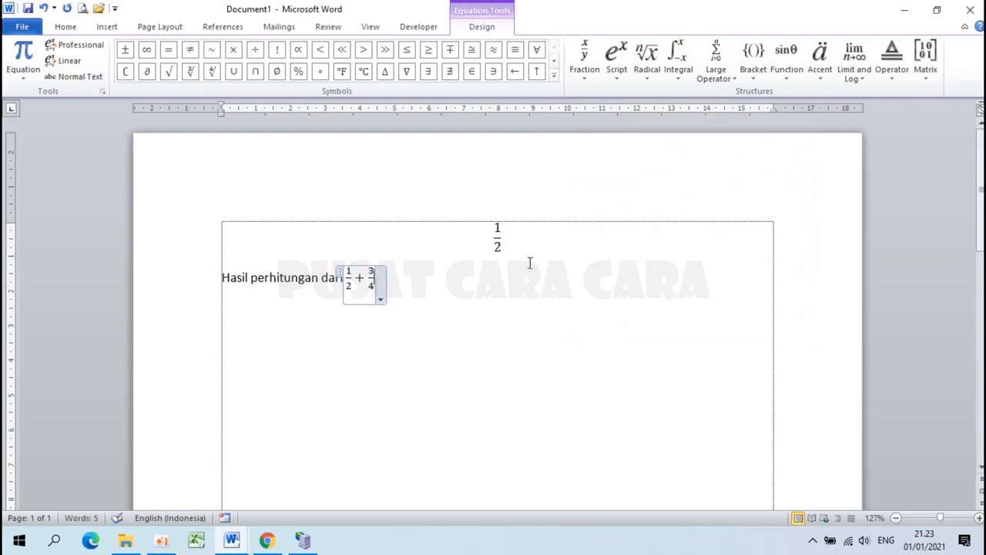
Extend the inline equation after 3/4 with a minus sign and the stacked fraction 1/5
type("-")
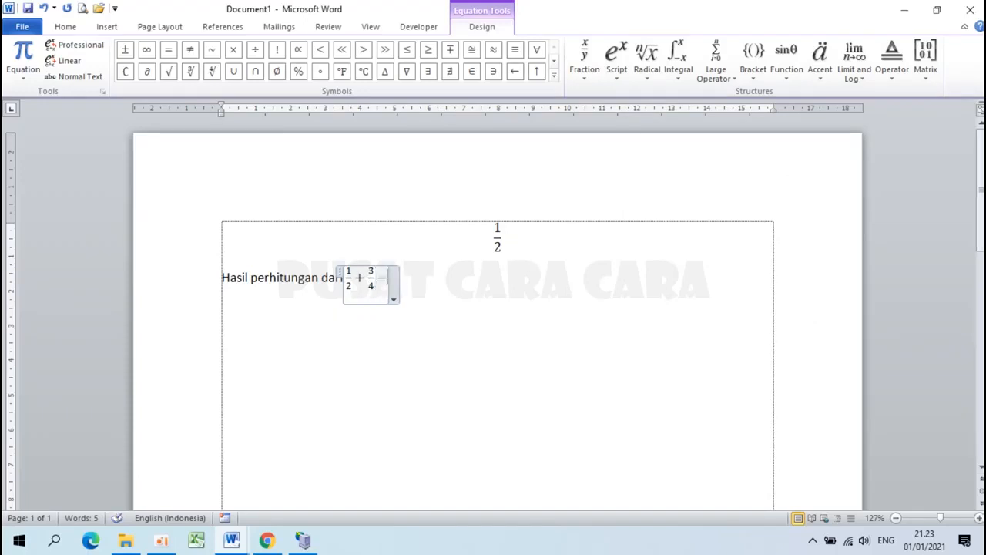
left_click(587, 63)
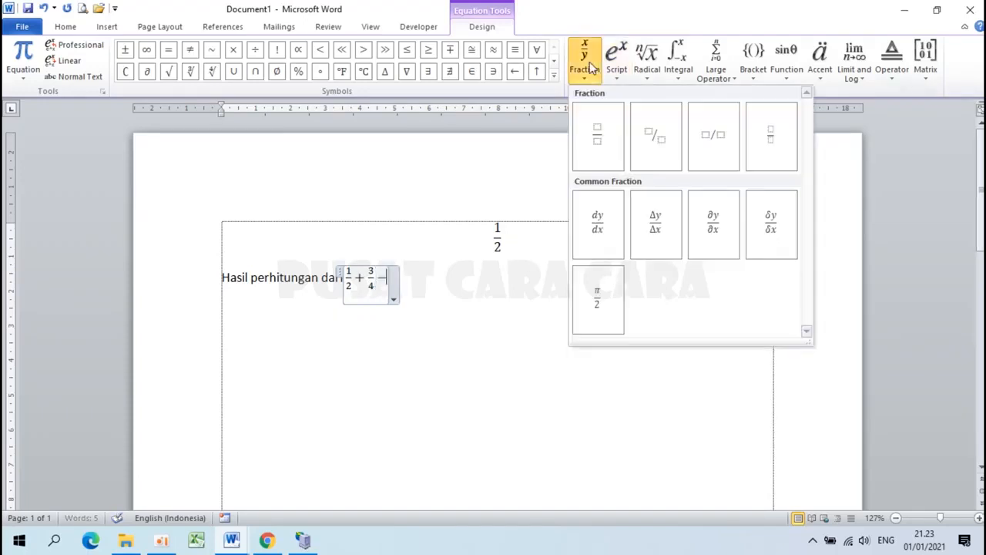
left_click(600, 133)
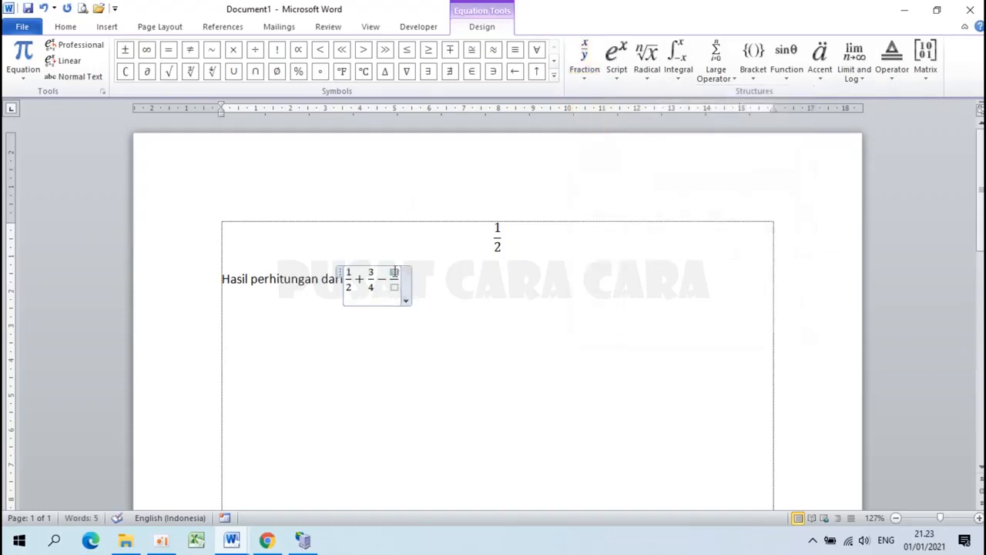
type("1/")
key("Down")
type("5")
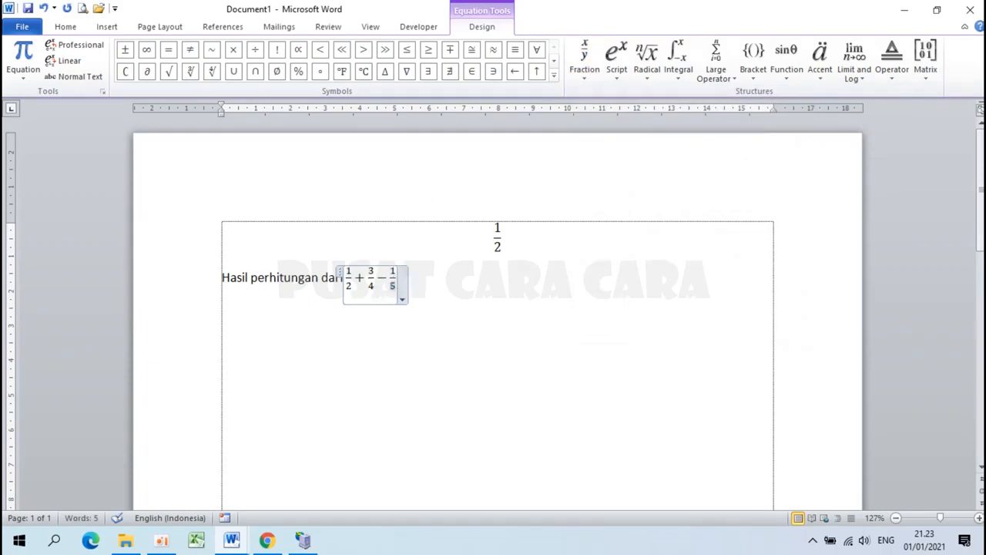
Finish the inline equation after 1/5 with an equals sign and an ellipsis, and leave the equation
key("Right")
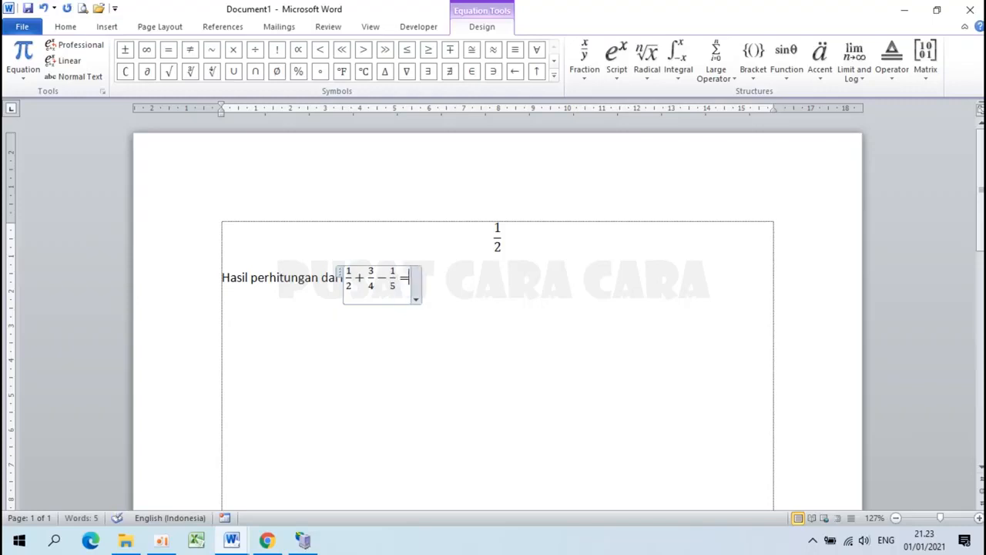
type("...")
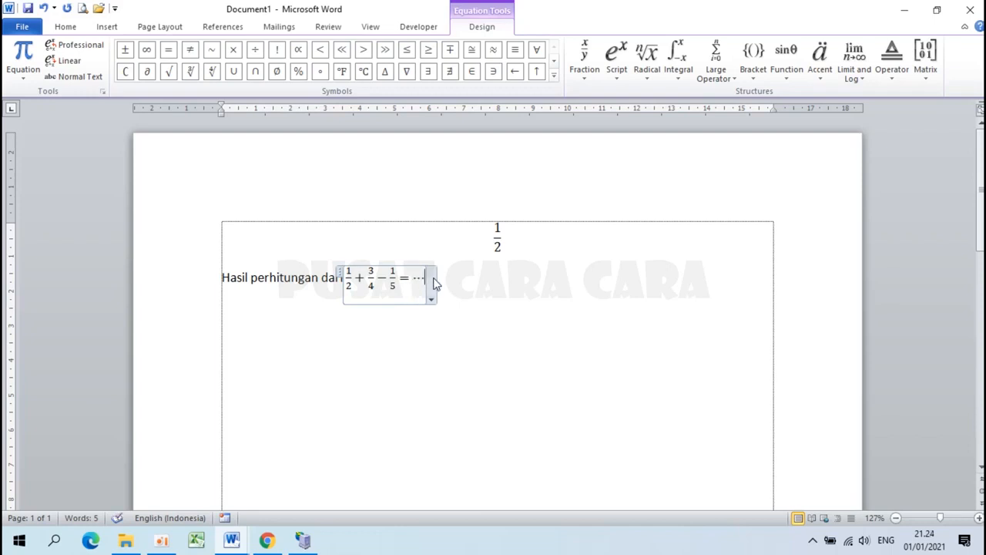
left_click(520, 285)
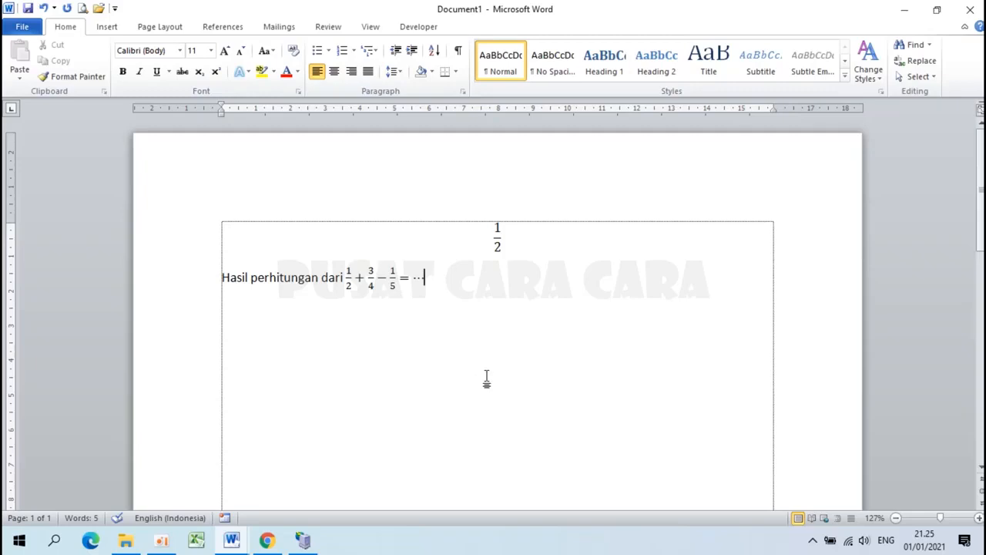
Insert a new equation below the "Hasil perhitungan dari" line containing x with superscript 2
key("Return")
left_click(107, 27)
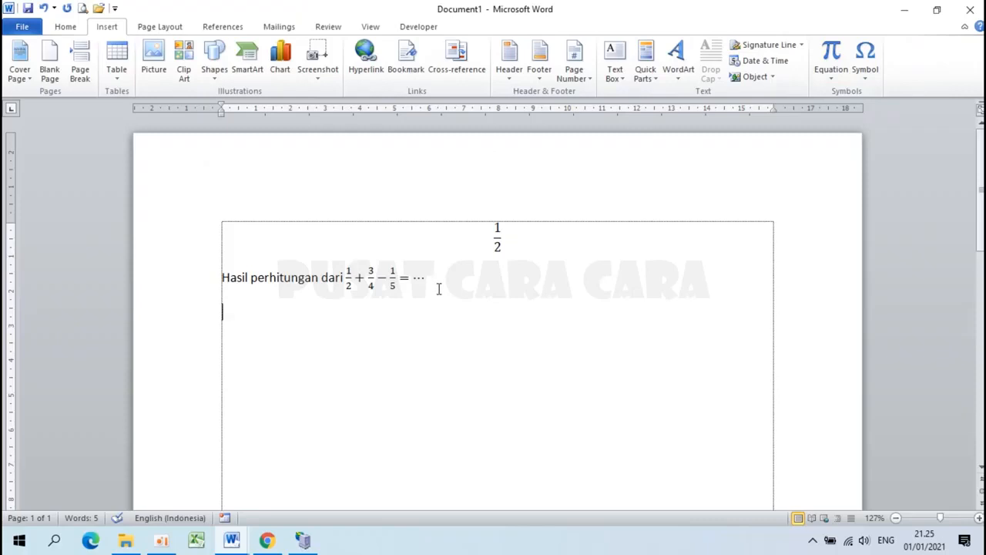
key("alt+equal")
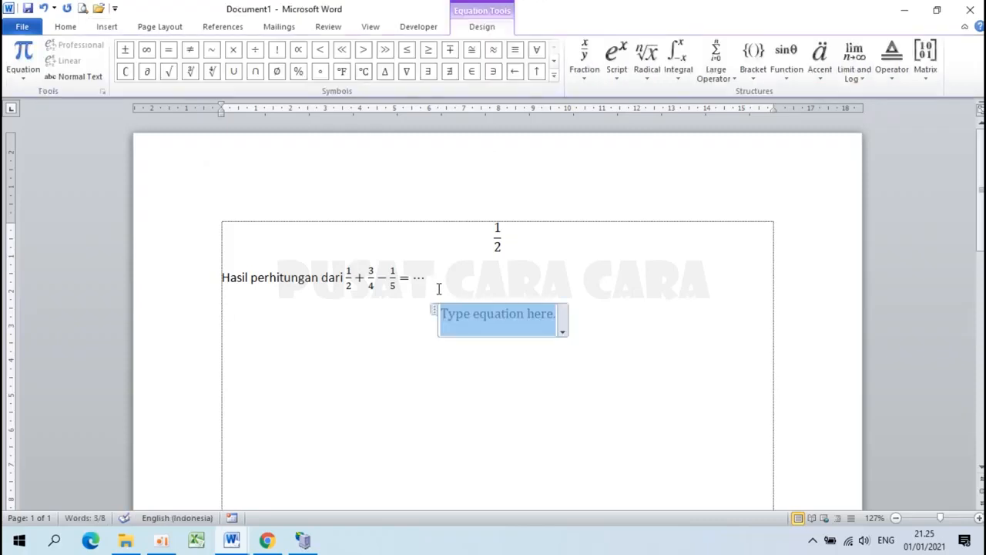
left_click(624, 67)
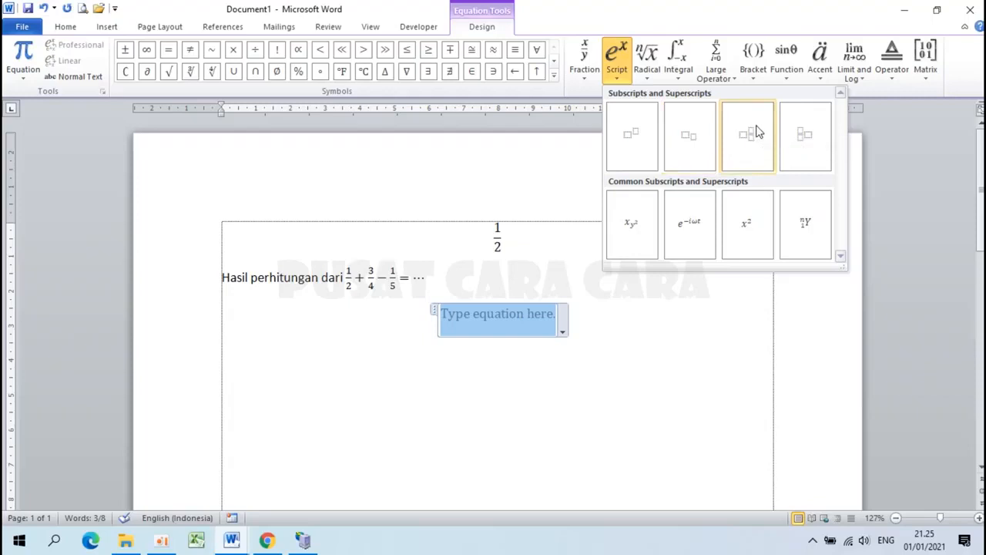
left_click(628, 146)
left_click(493, 312)
type("x")
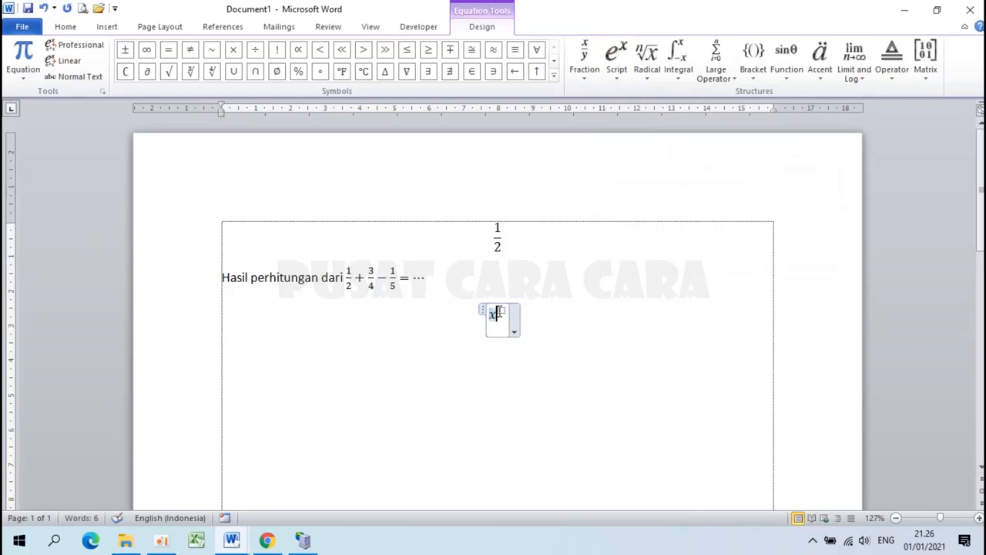
left_click(501, 310)
type("2")
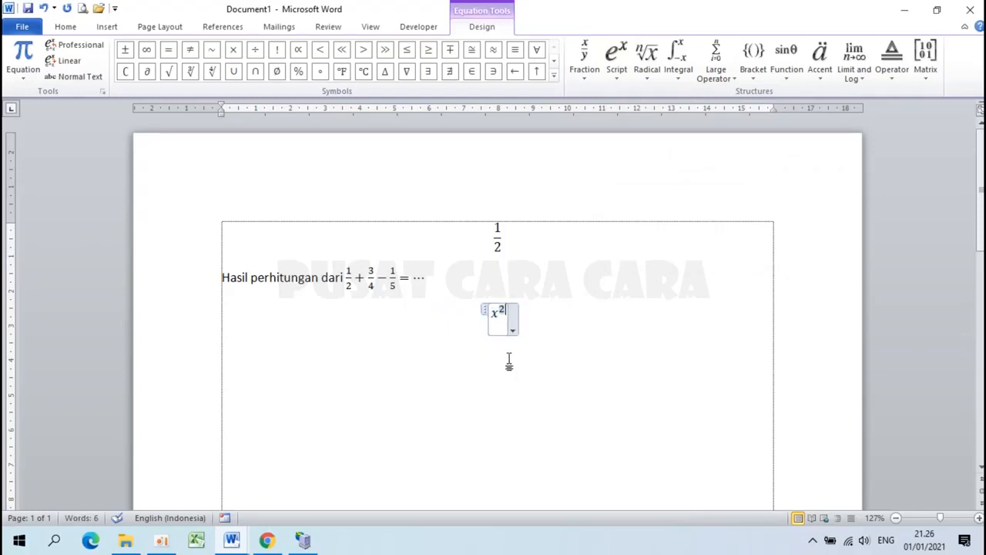
left_click(617, 316)
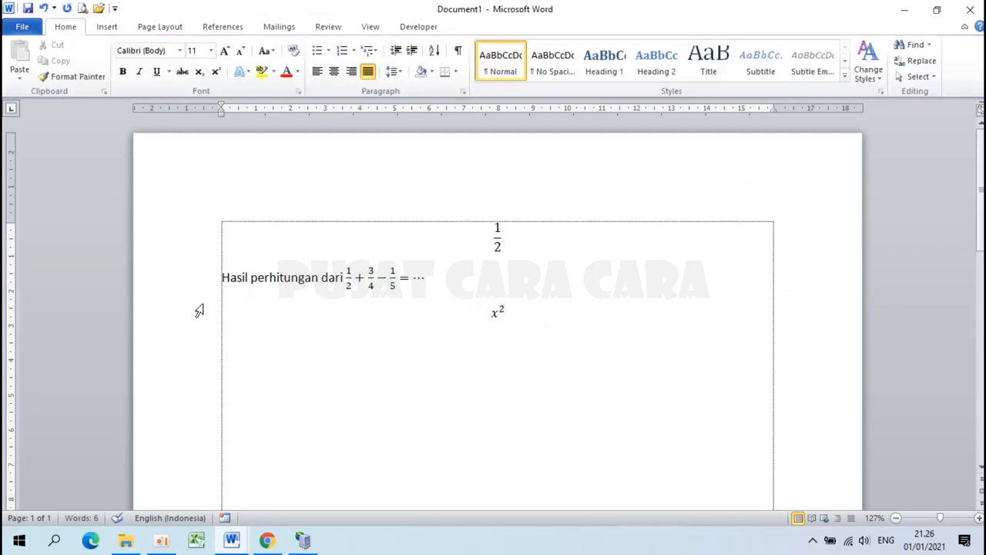
Left-align the x² equation
left_click_drag(536, 313, 460, 309)
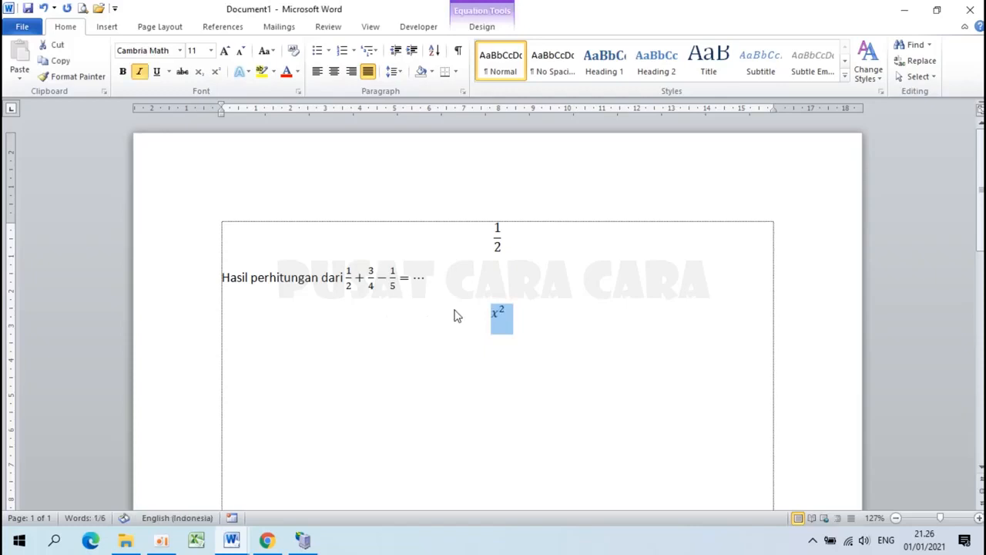
left_click(318, 71)
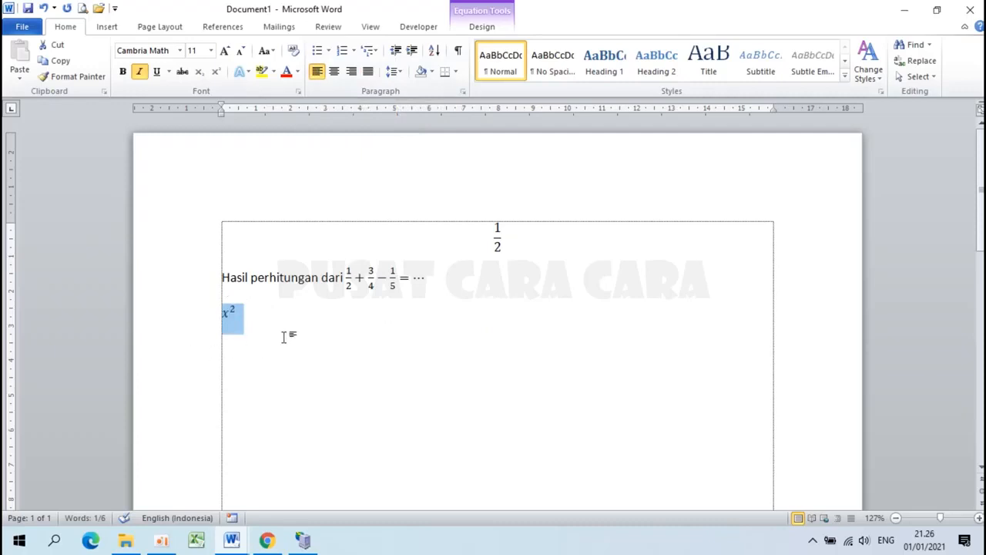
left_click(305, 316)
Insert a new equation on the line below x² containing the square root of 2
key("Return")
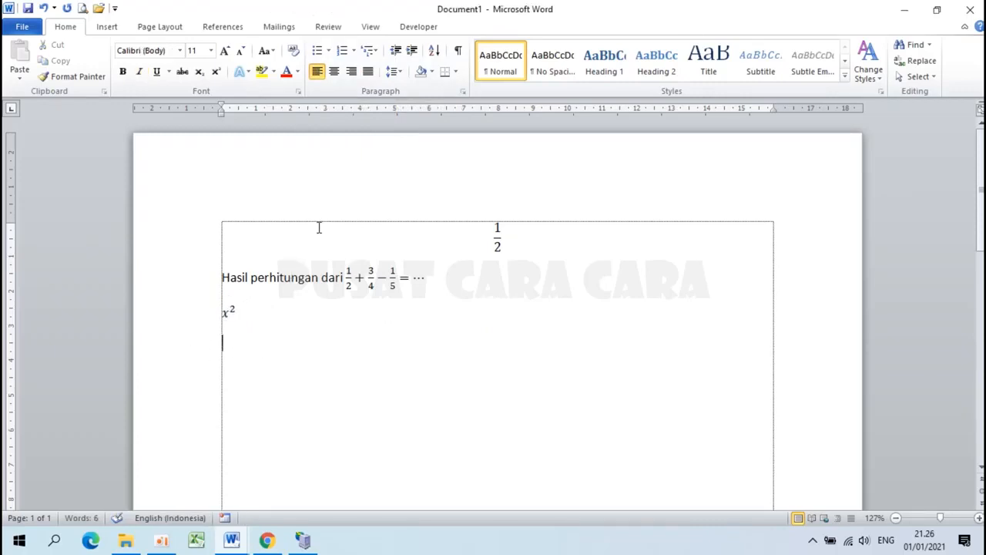
key("alt+equal")
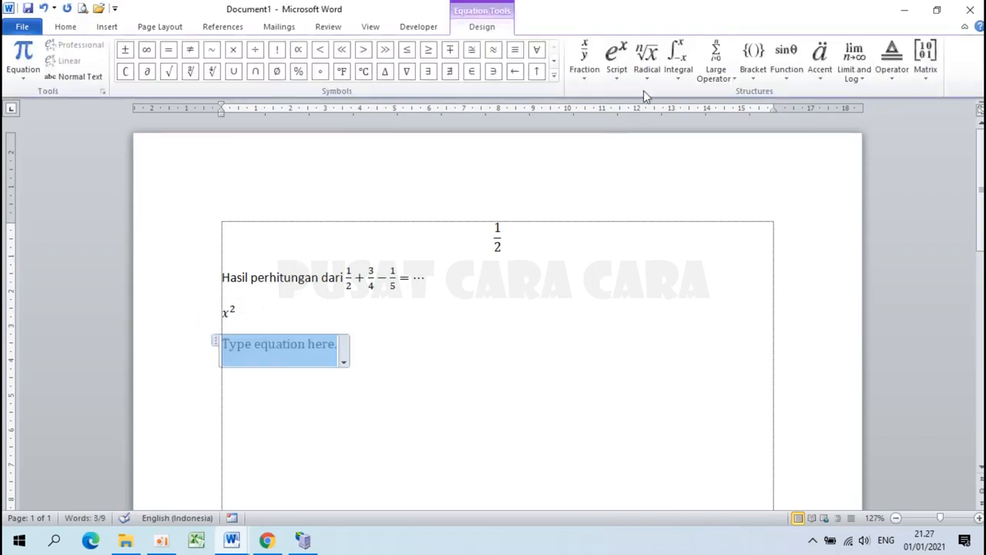
left_click(656, 56)
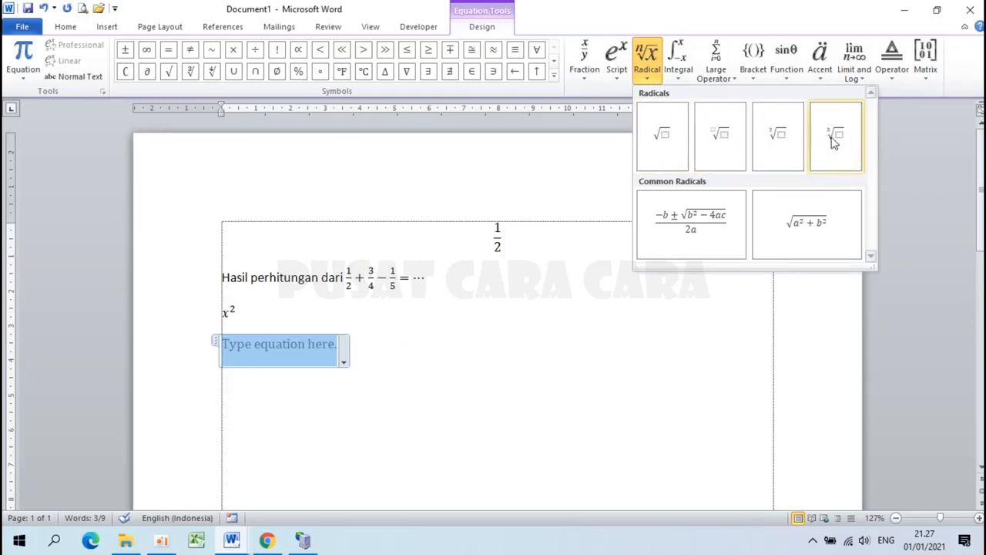
left_click(664, 137)
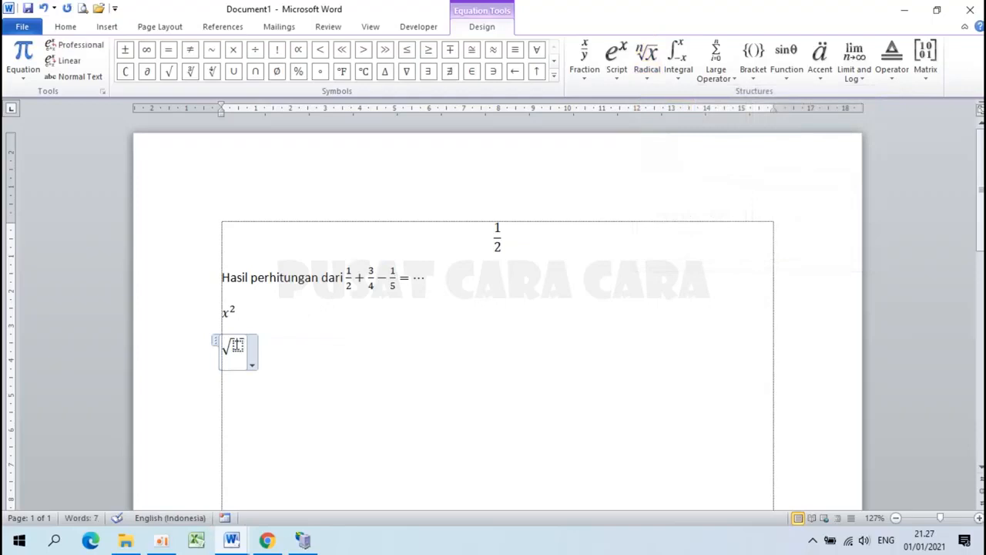
type("2")
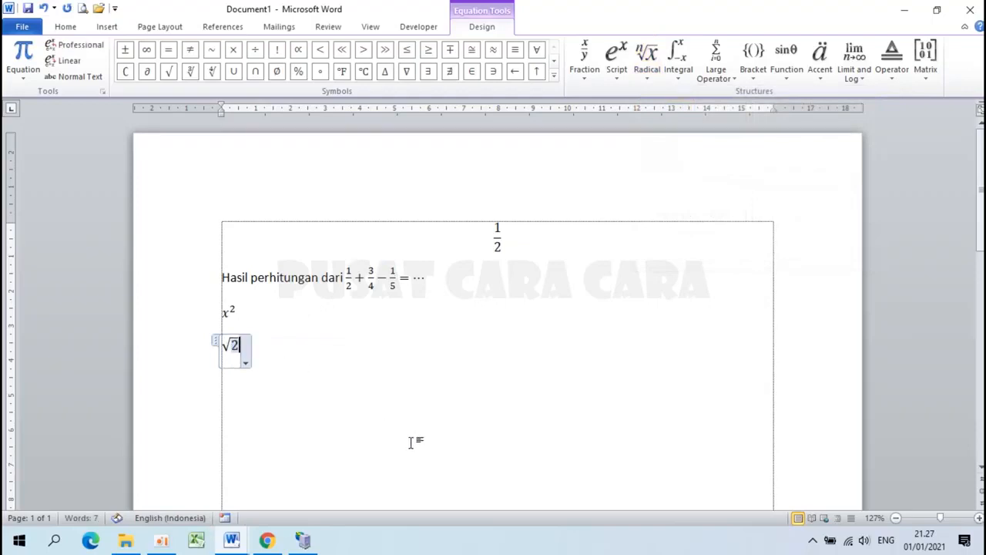
left_click(313, 344)
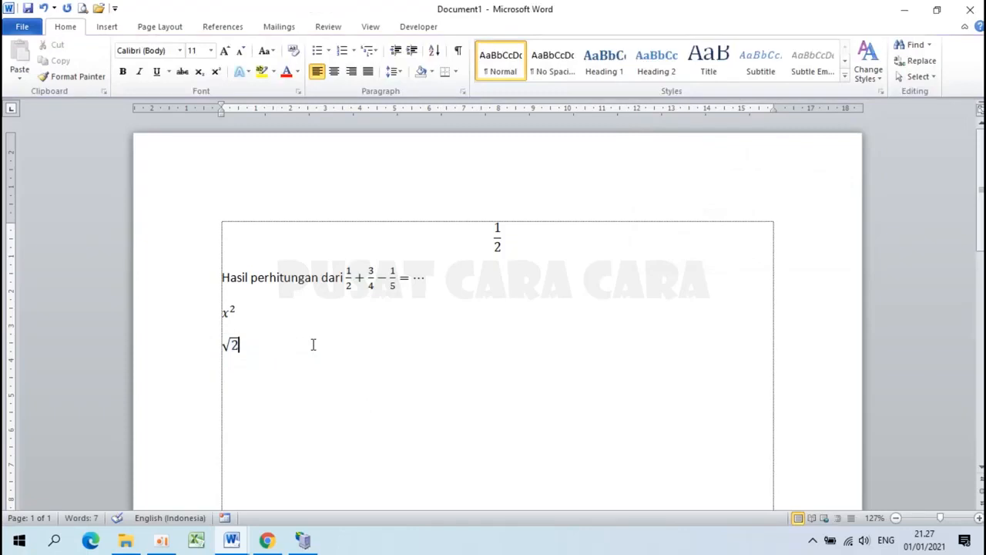
Insert a new equation below √2 containing a stacked fraction with numerator 1 and denominator 2
key("Return")
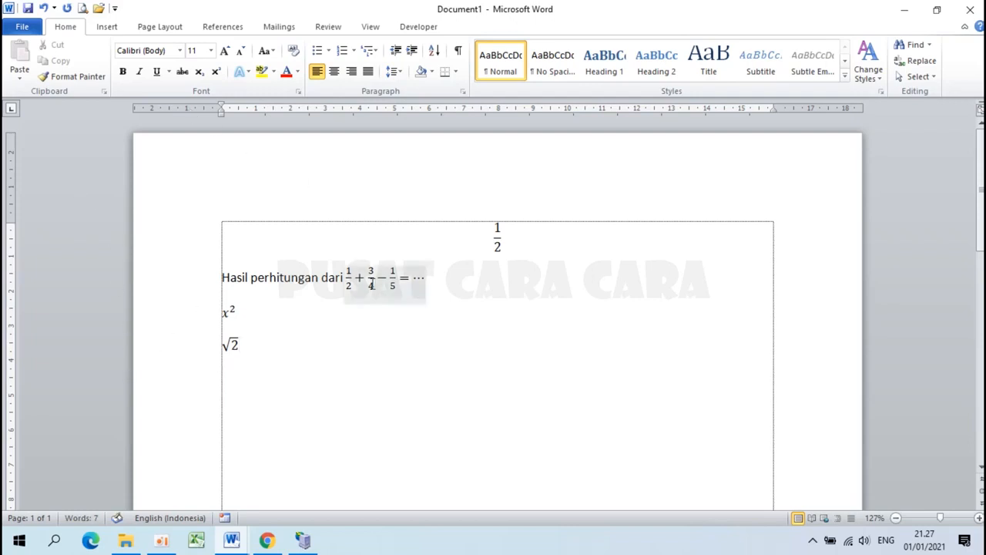
left_click(107, 27)
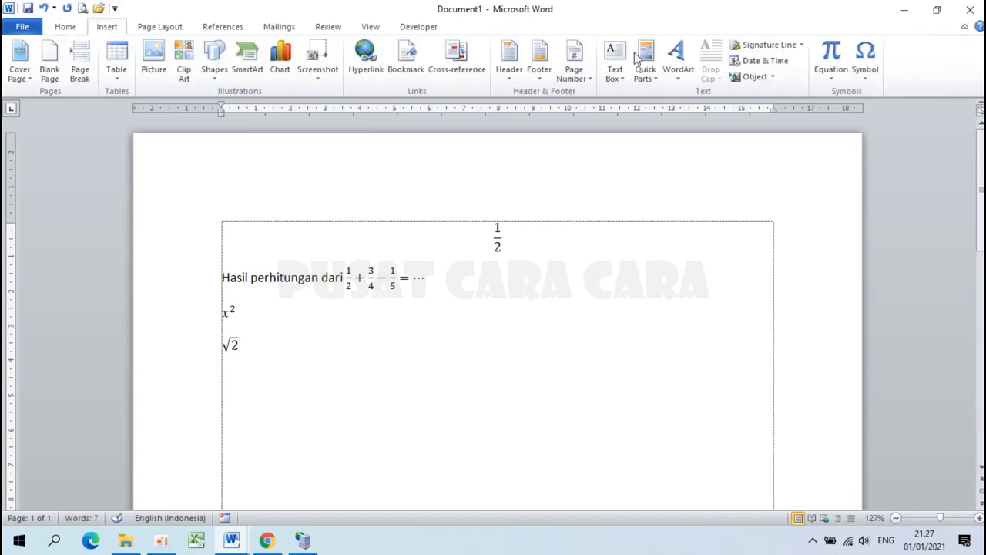
left_click(830, 56)
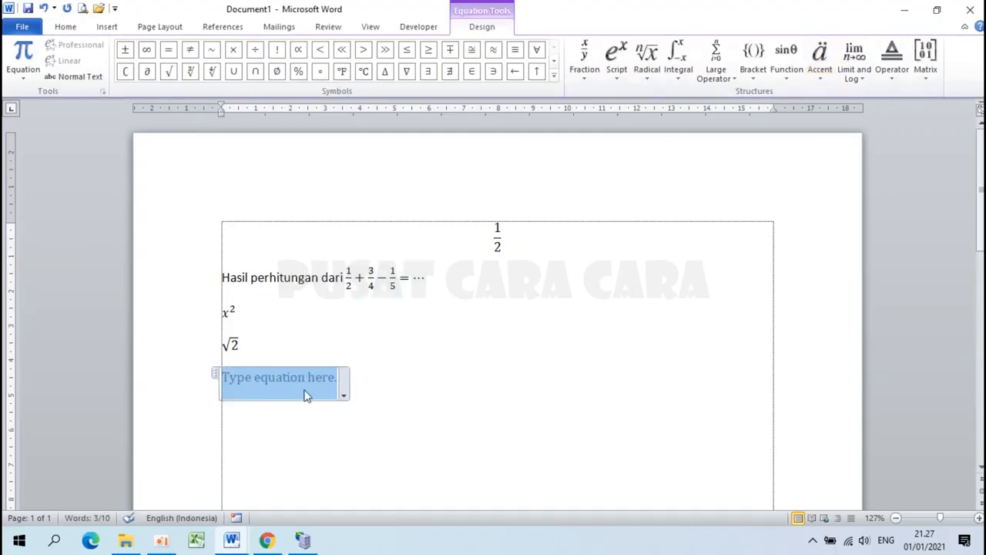
left_click(584, 65)
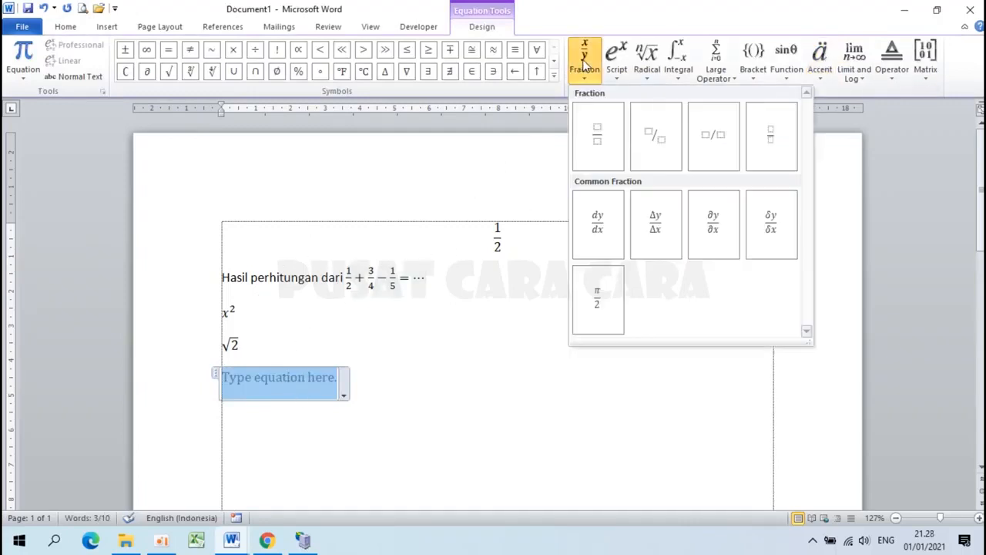
left_click(597, 135)
left_click(228, 375)
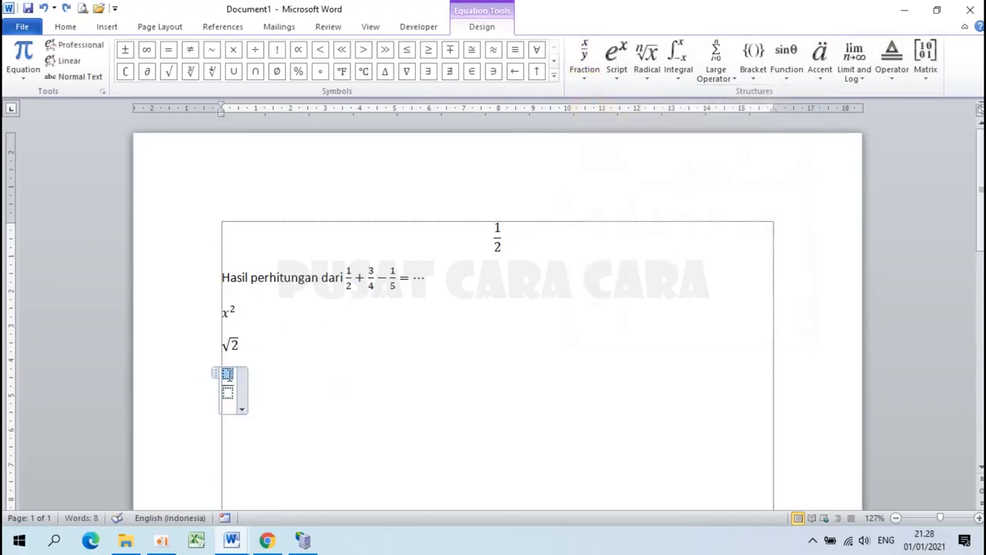
type("1")
left_click(227, 391)
type("2")
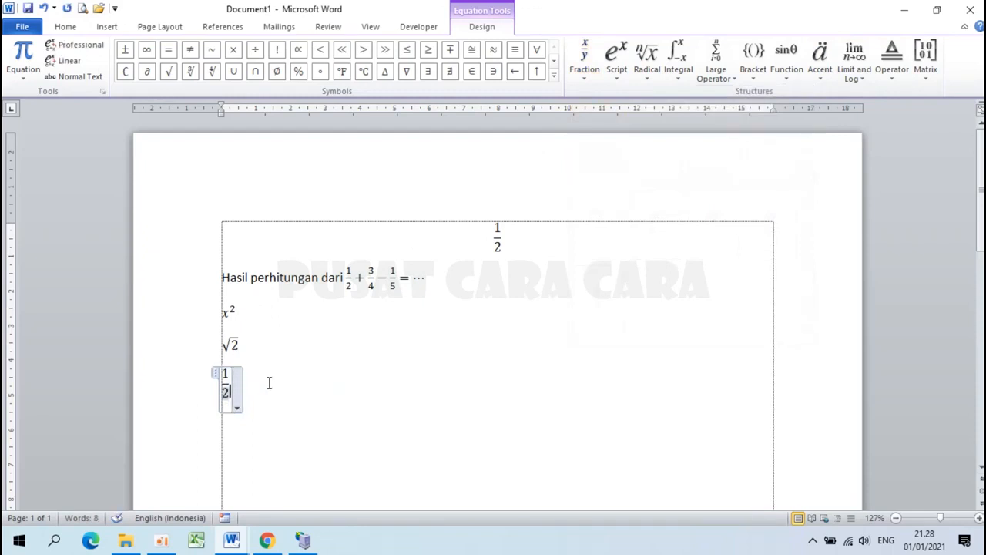
Extend the new 1/2 equation below √2 with the square root of 2 directly after the fraction
left_click(269, 383)
left_click(652, 63)
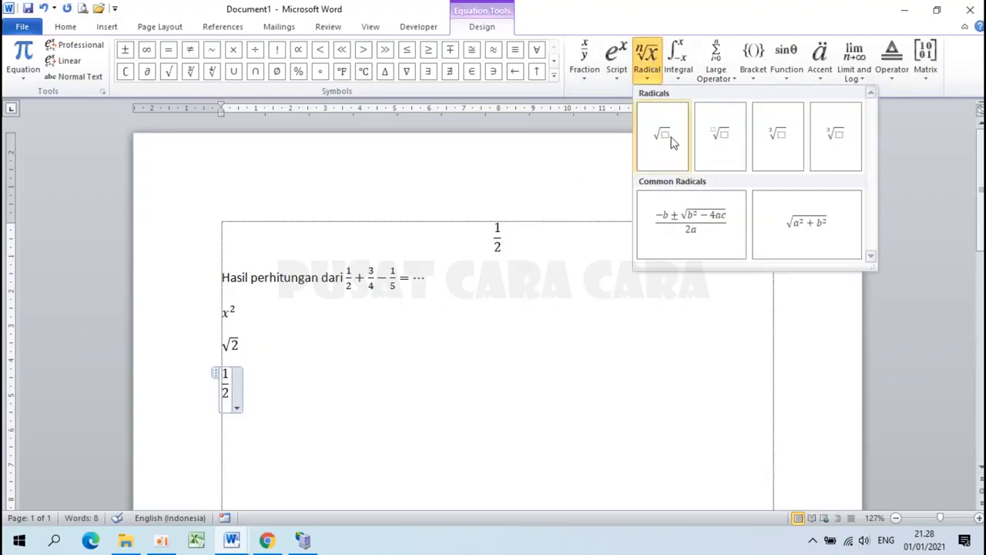
left_click(667, 138)
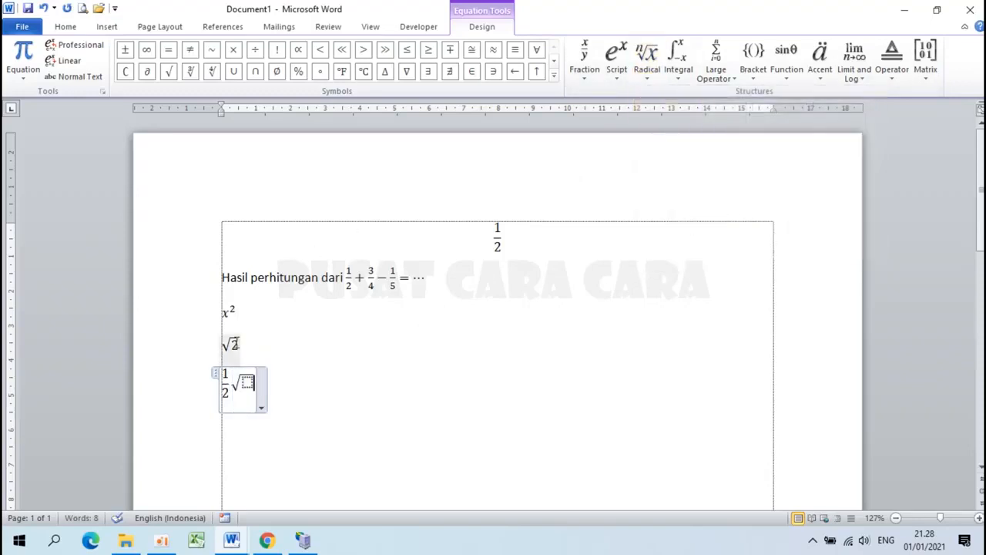
type("2")
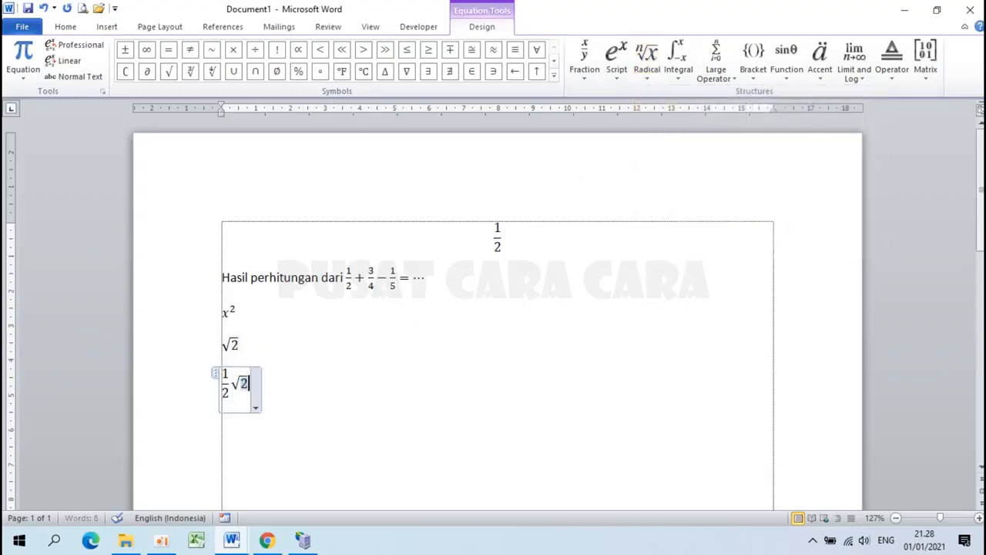
left_click(305, 391)
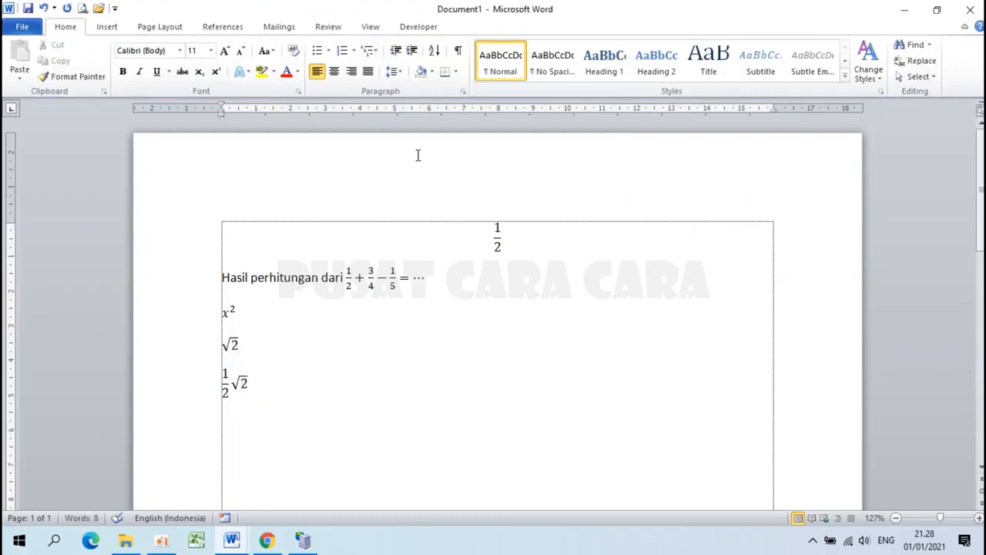
Insert an empty equation on a new line below ½√2 and view the available matrix structures without choosing one
key("alt")
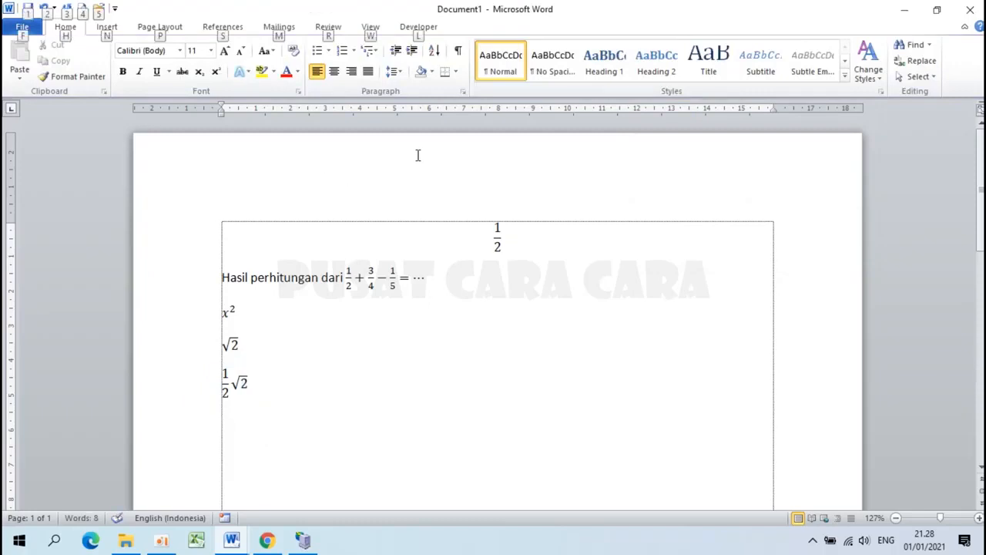
key("alt+=")
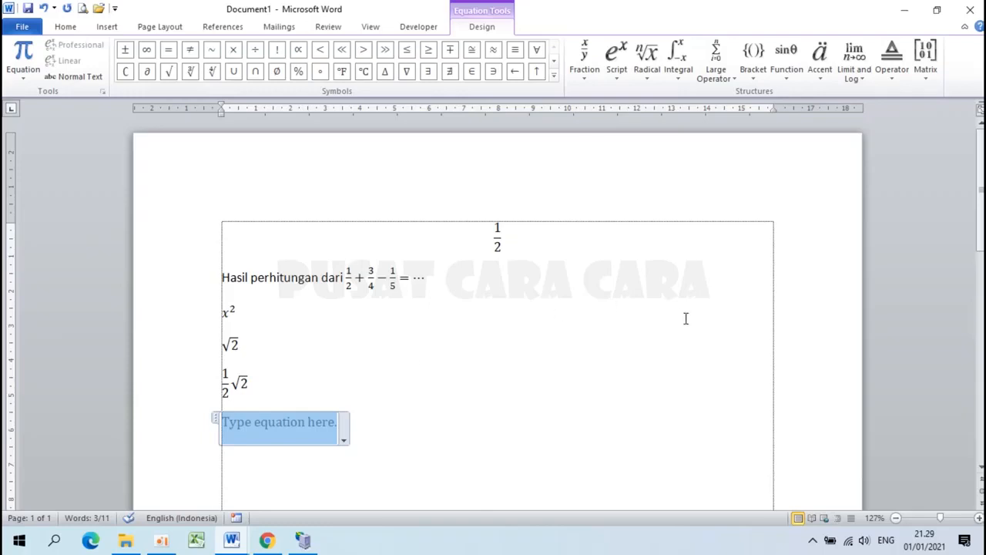
left_click(927, 62)
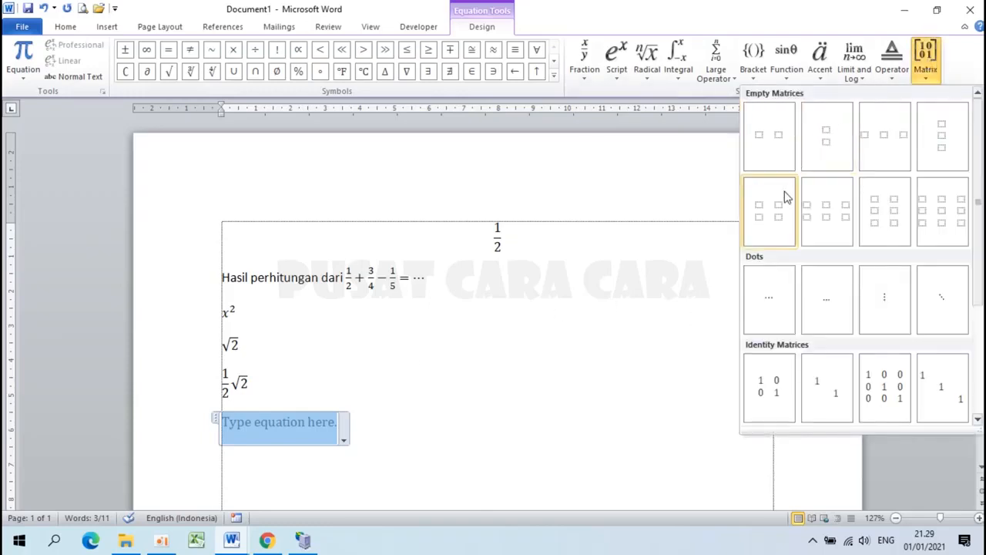
left_click(805, 7)
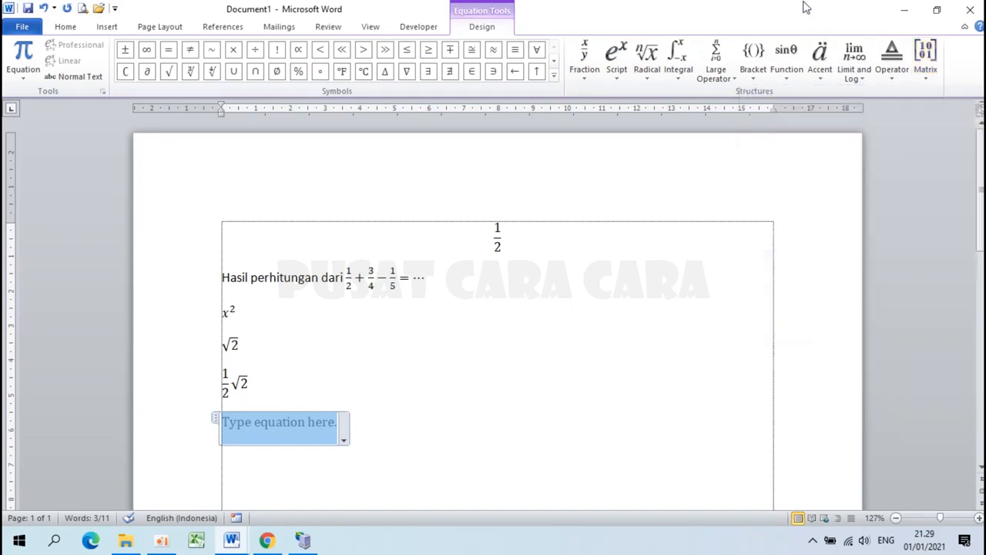
Insert square brackets in the empty equation below ½√2 and place an empty 2×3 matrix inside them
left_click(759, 67)
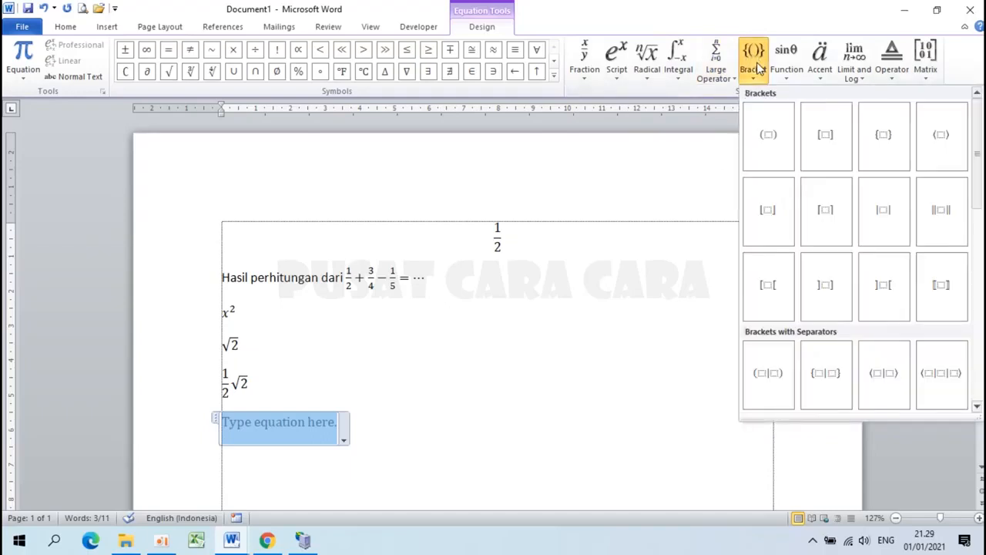
left_click(820, 129)
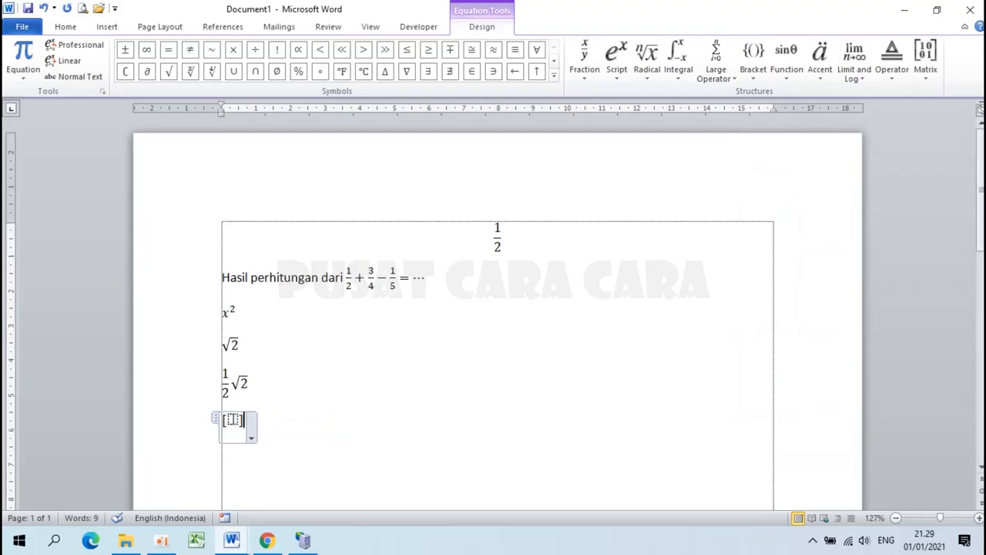
left_click(232, 419)
left_click(927, 68)
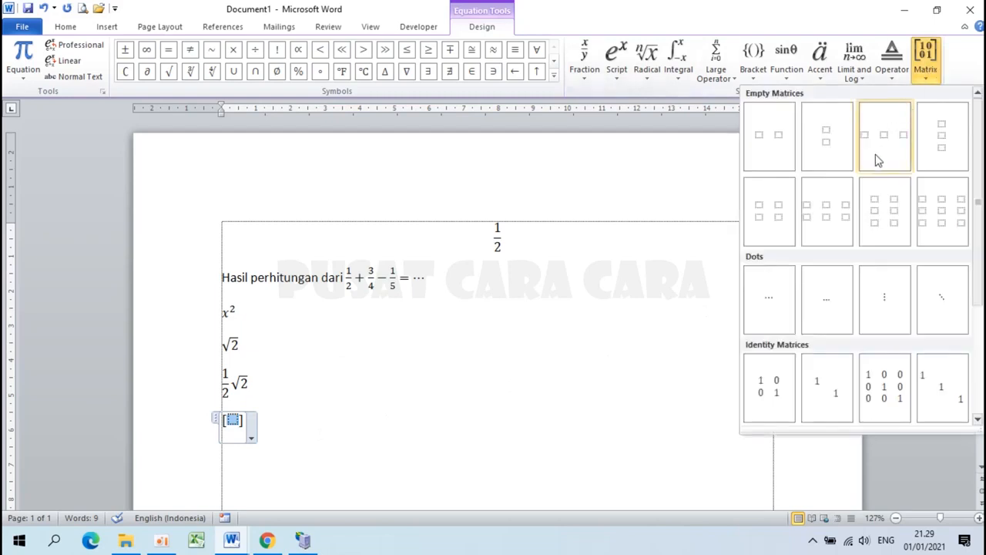
left_click(822, 214)
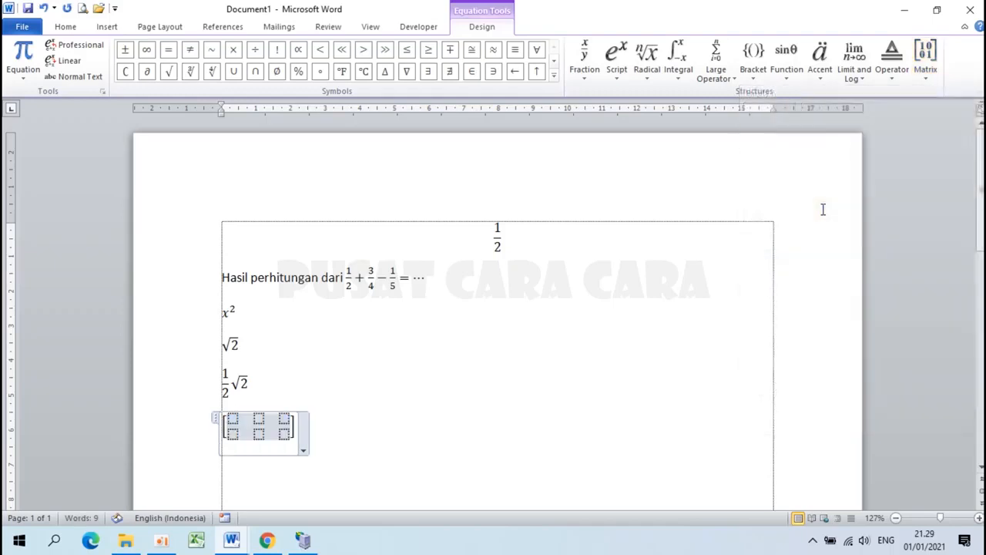
Fill the first row of the bracketed matrix with 1, 2 and 3
left_click(233, 422)
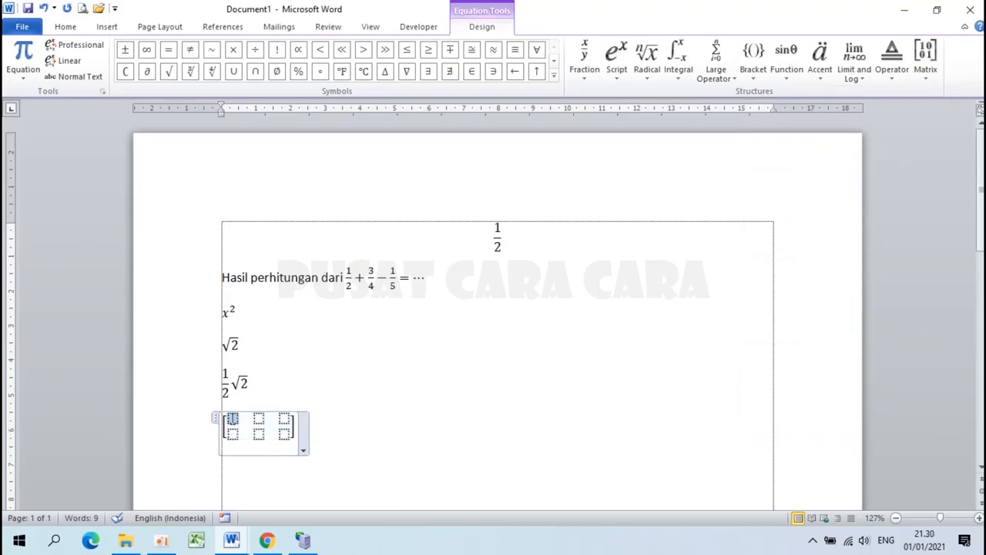
type("1")
left_click(259, 418)
left_click(233, 419)
key("Right")
type("2")
key("Right")
type("3")
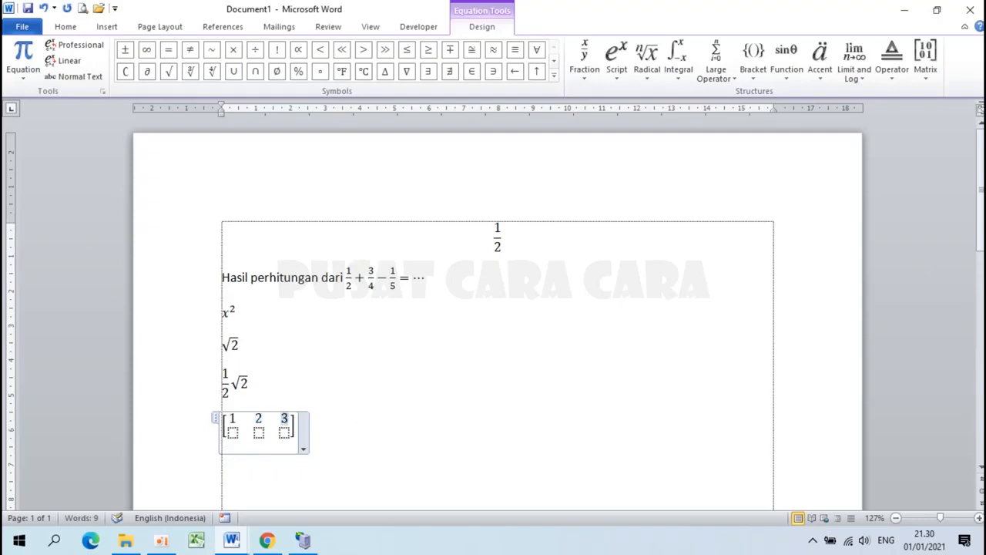
Fill the second row of the bracketed matrix with 4, 5 and 6, and leave the equation
key("Tab")
type("4")
key("Tab")
type("5")
key("Tab")
type("6")
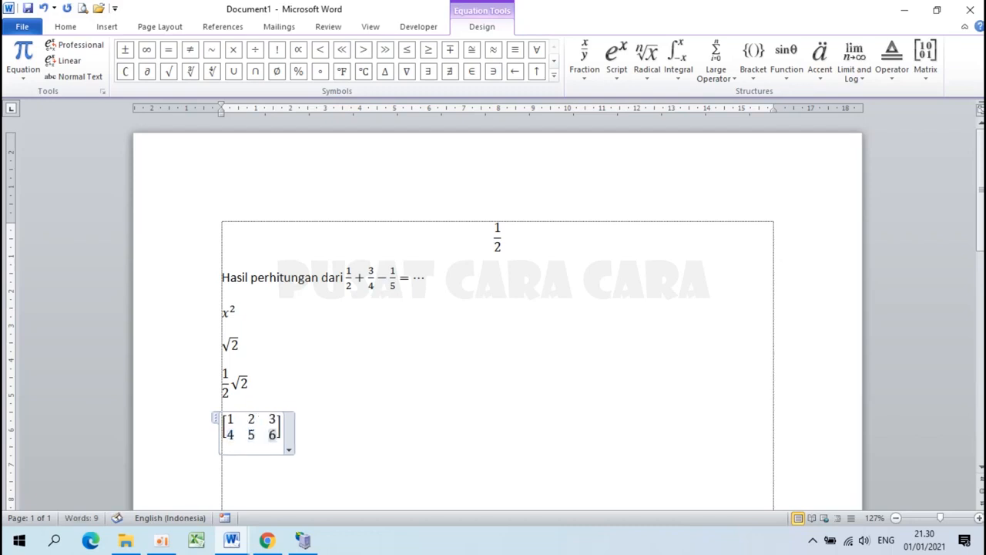
left_click(368, 429)
Replace the middle entry in the matrix's second row with 10
scroll(368, 429, "down", 3)
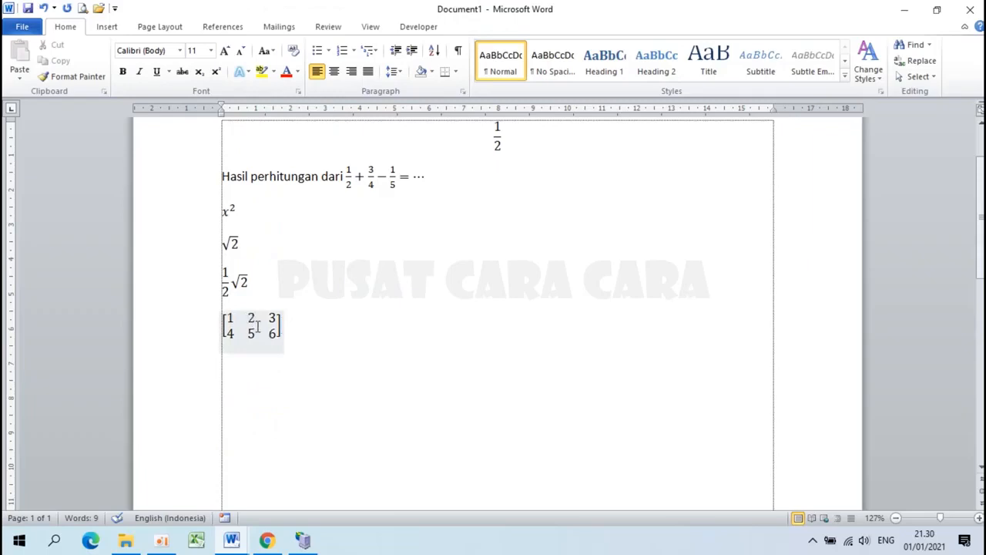
left_click(255, 325)
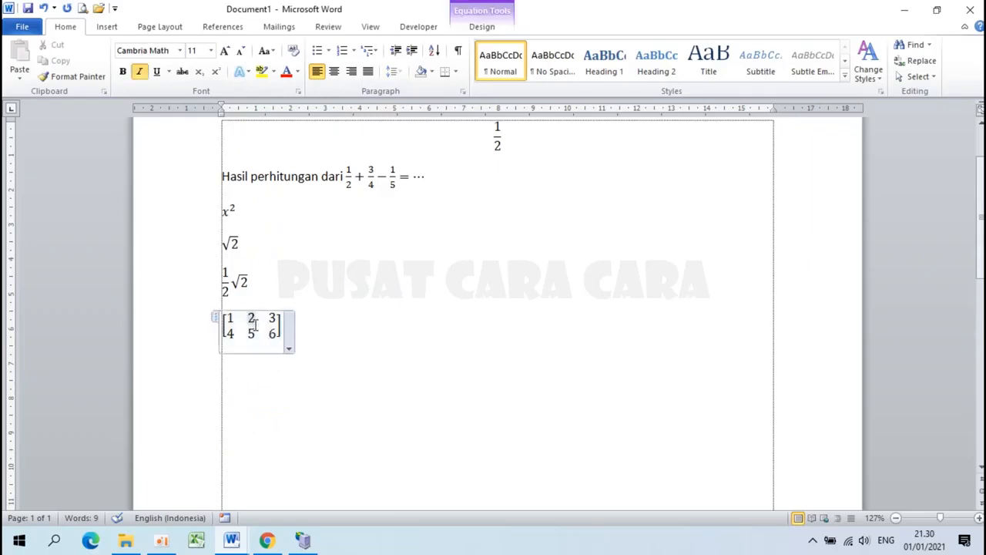
left_click(252, 332)
key("shift+Left")
type("10")
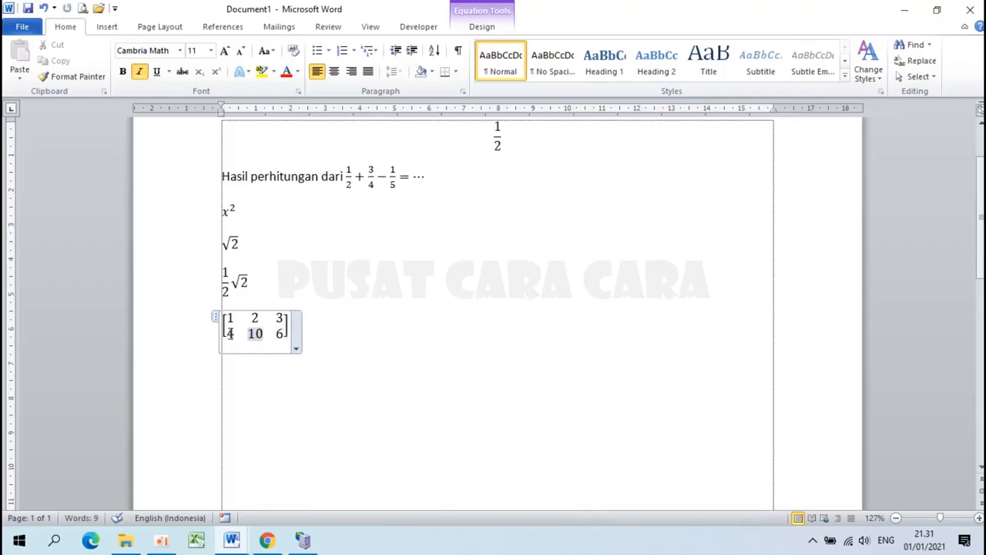
Insert an empty row into the matrix before the row that starts with 4
left_click(230, 332)
right_click(230, 332)
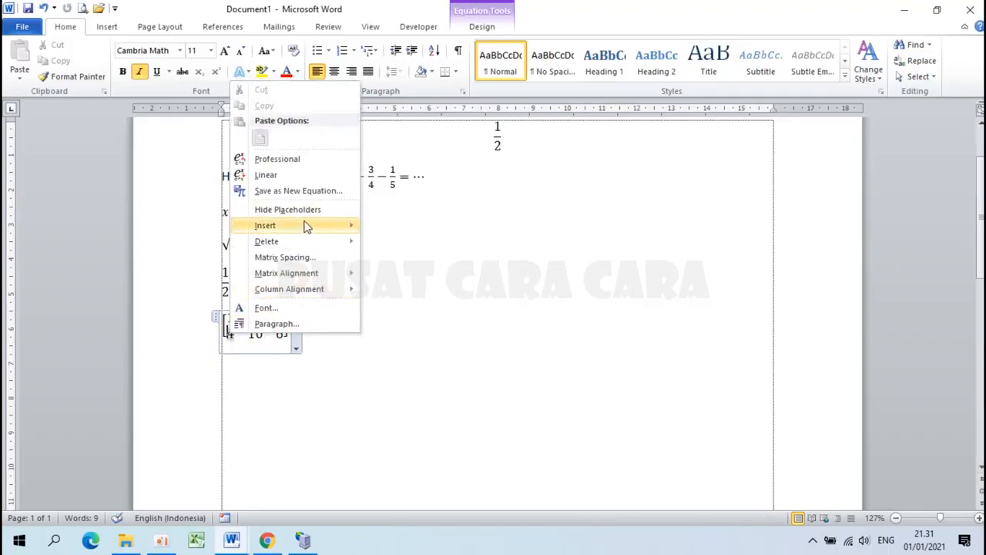
mouse_move(306, 231)
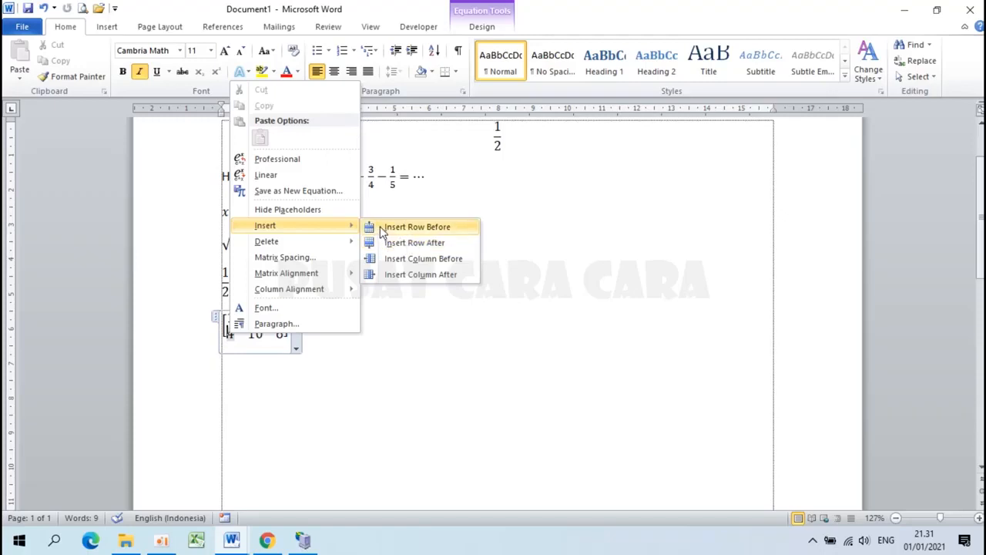
left_click(401, 227)
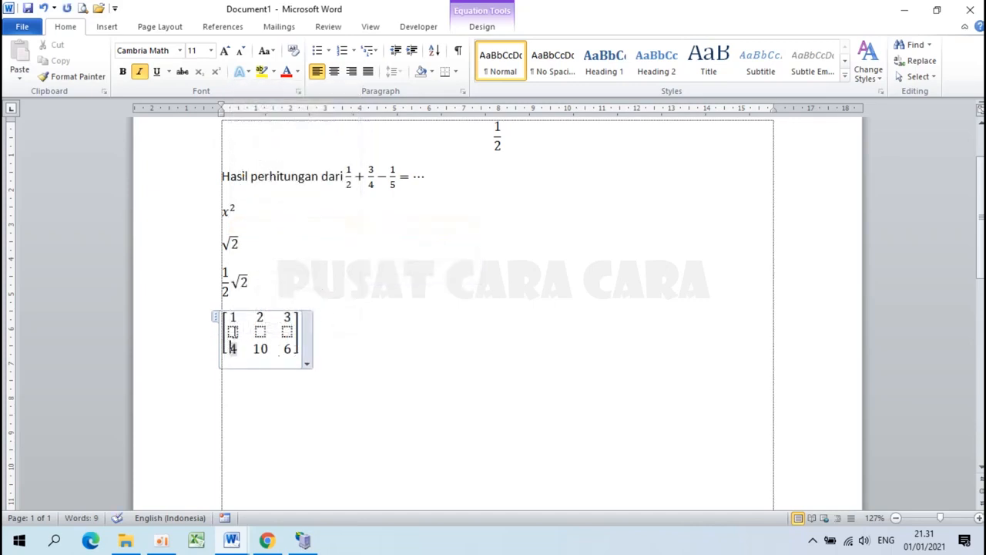
Fill the new middle row of the matrix with 7, 8 and 9
left_click(232, 331)
type("7")
key("Right")
type("8")
key("Right")
type("9")
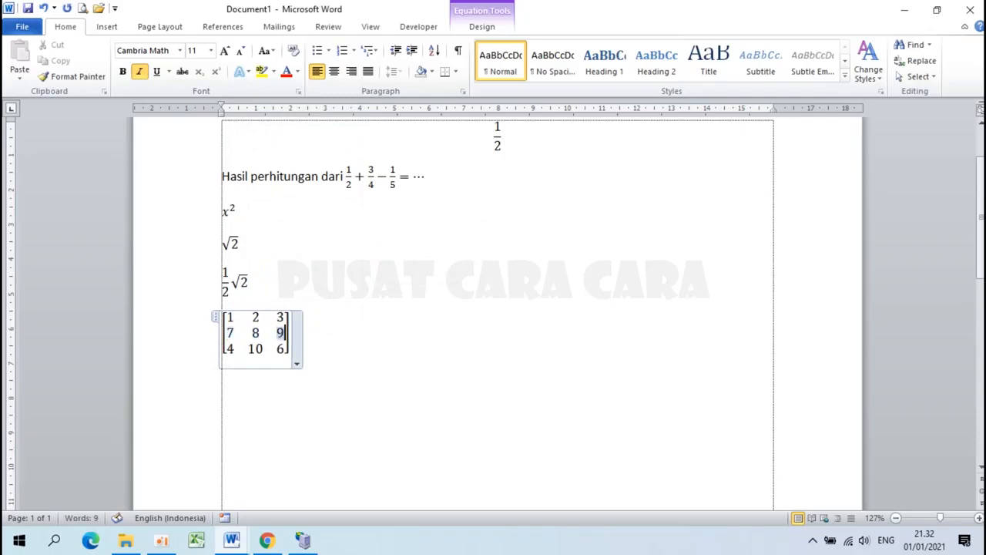
Insert the built-in Quadratic Formula equation on a new line below the matrix
left_click(335, 330)
key("Return")
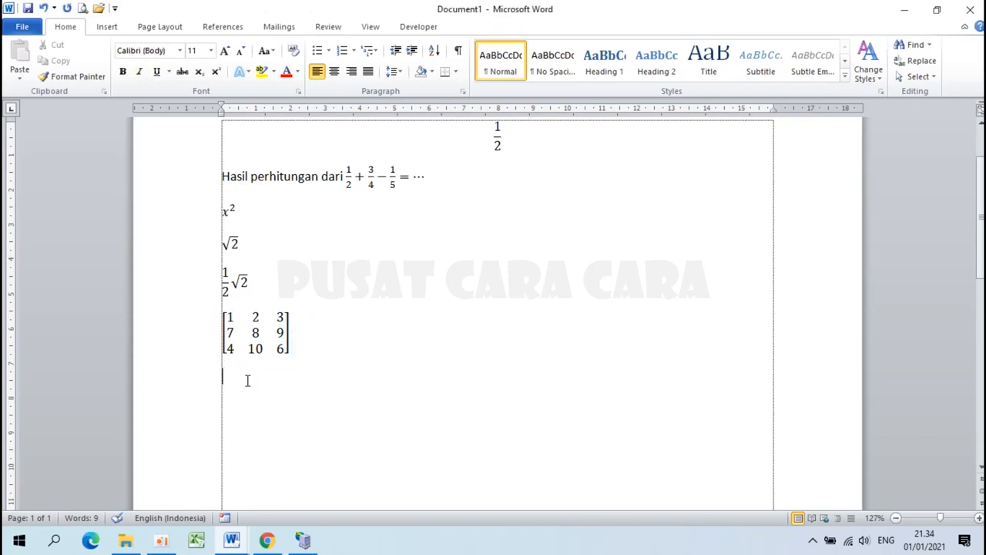
left_click(107, 28)
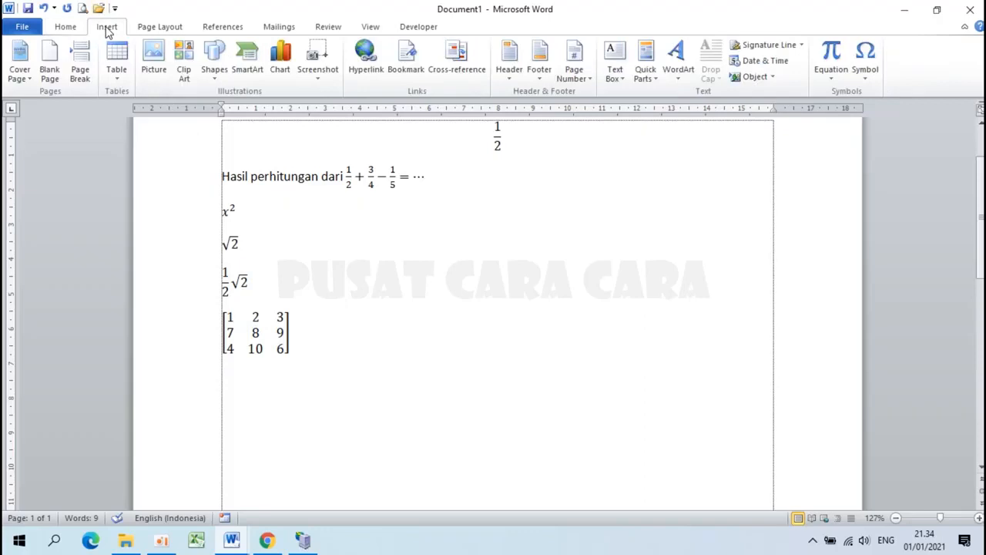
left_click(837, 80)
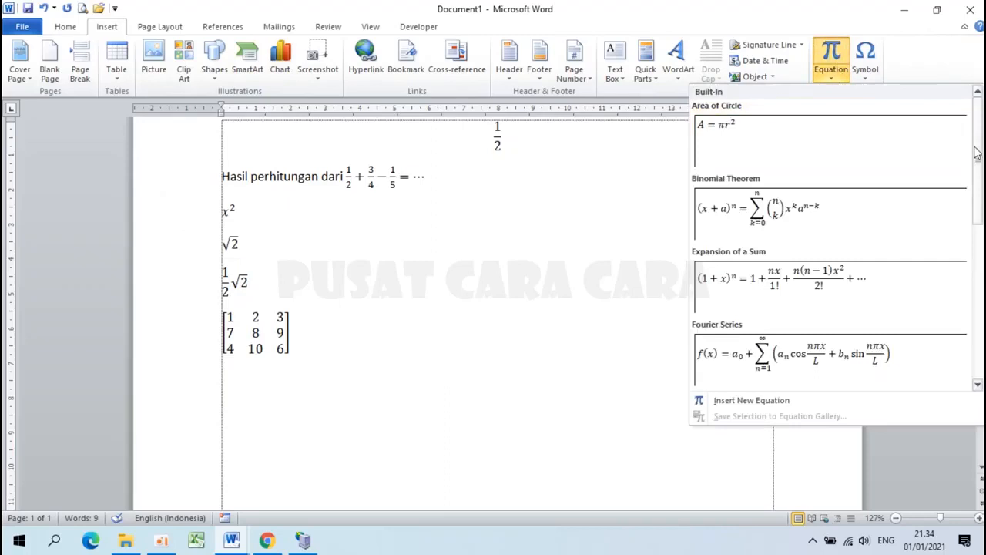
left_click_drag(979, 134, 980, 264)
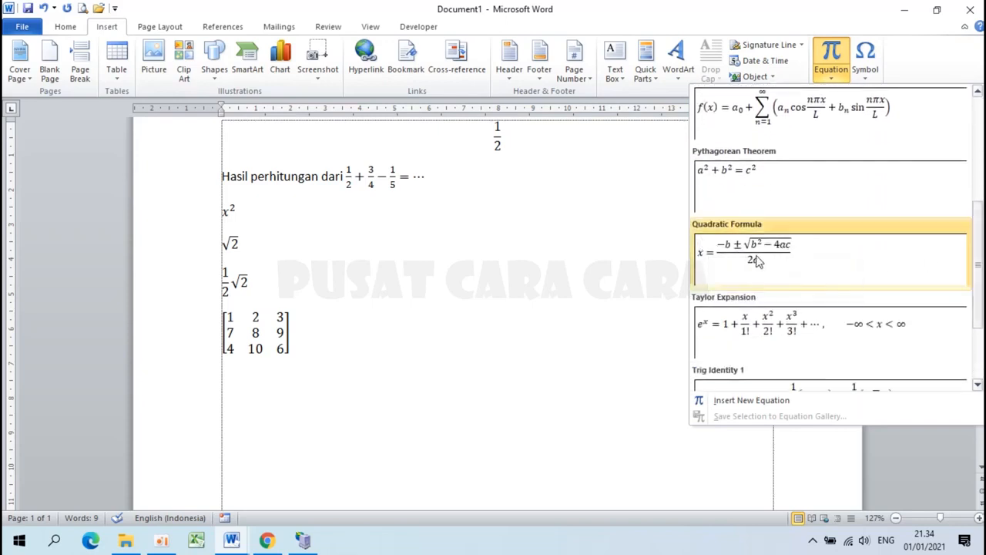
left_click(780, 262)
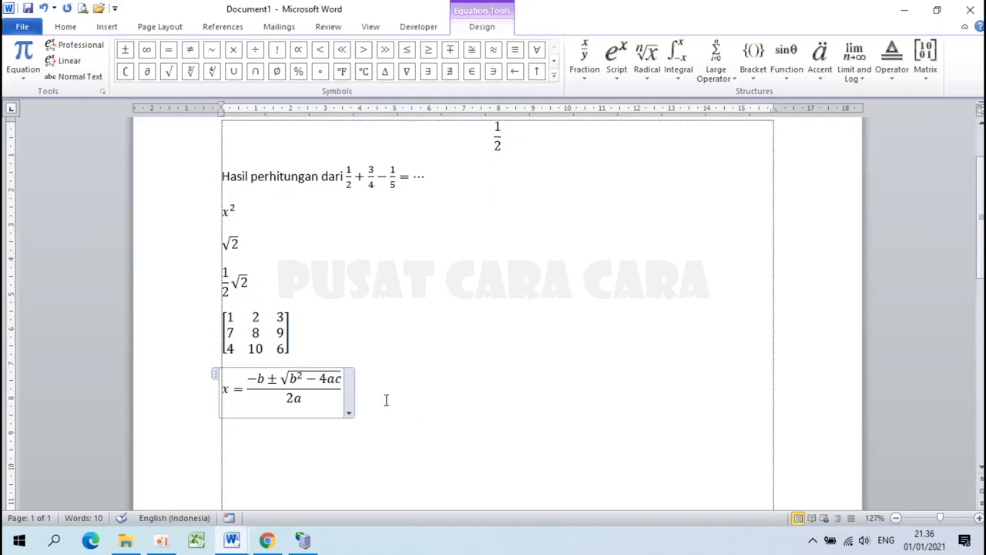
Insert a new equation on the line below the quadratic formula and begin it with x=
scroll(389, 391, "down", 3)
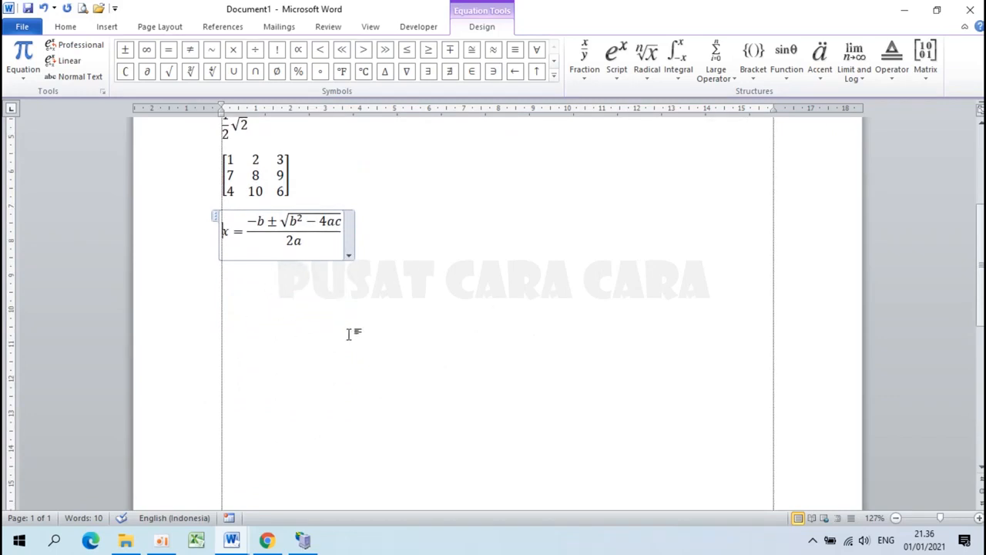
left_click(316, 293)
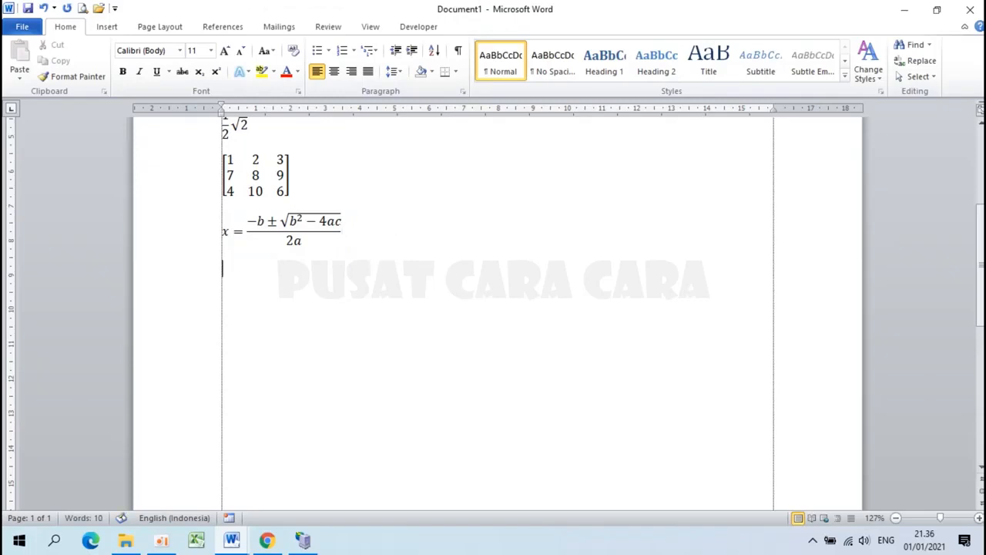
key("Return")
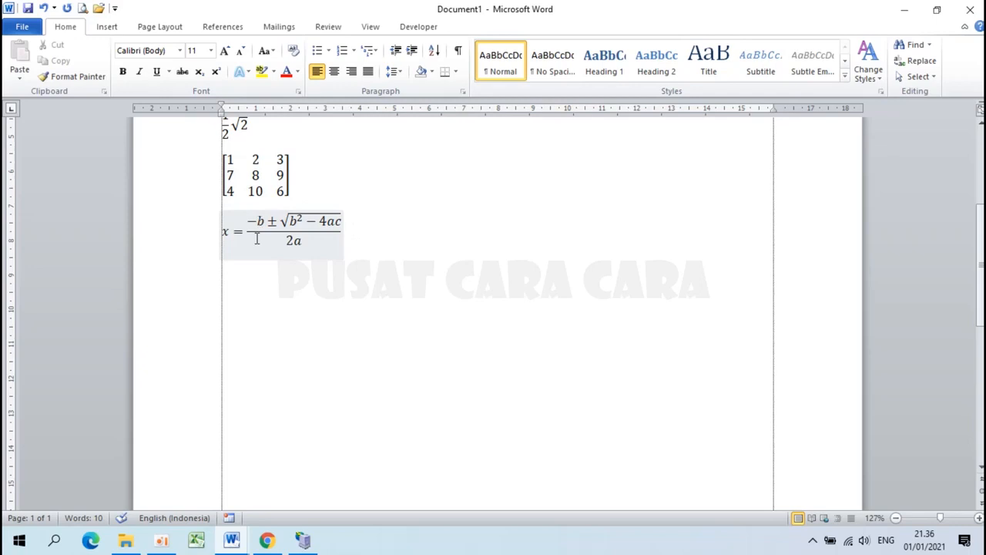
left_click(114, 28)
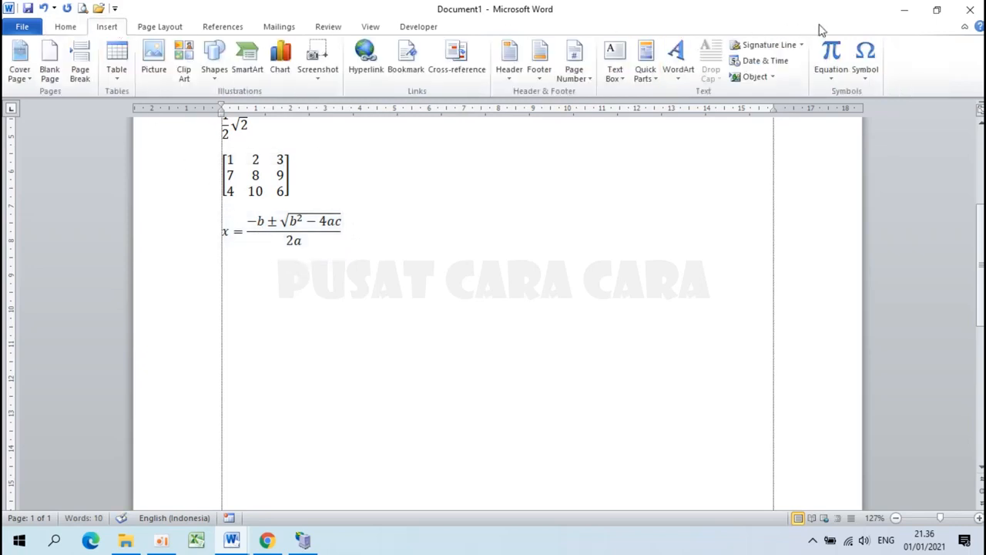
left_click(828, 50)
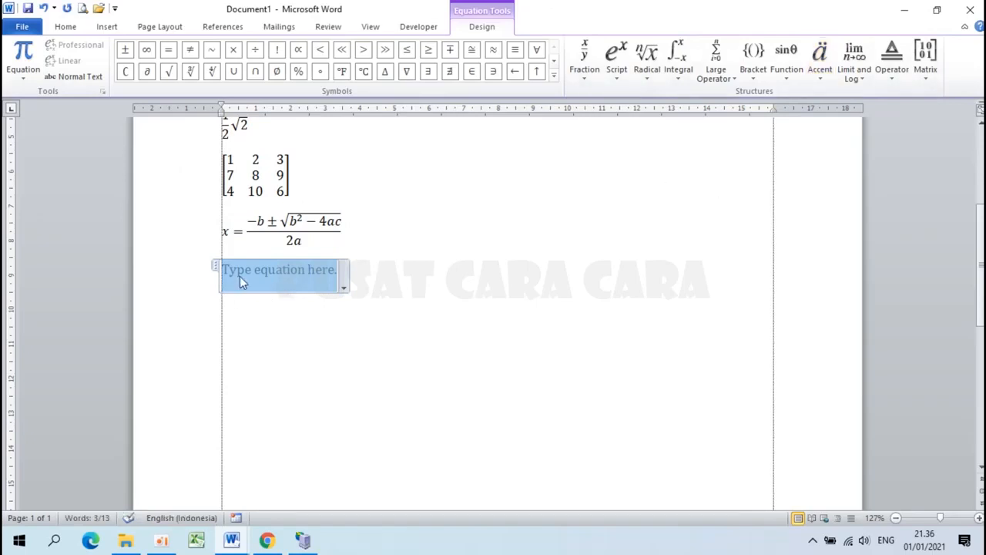
type("x=")
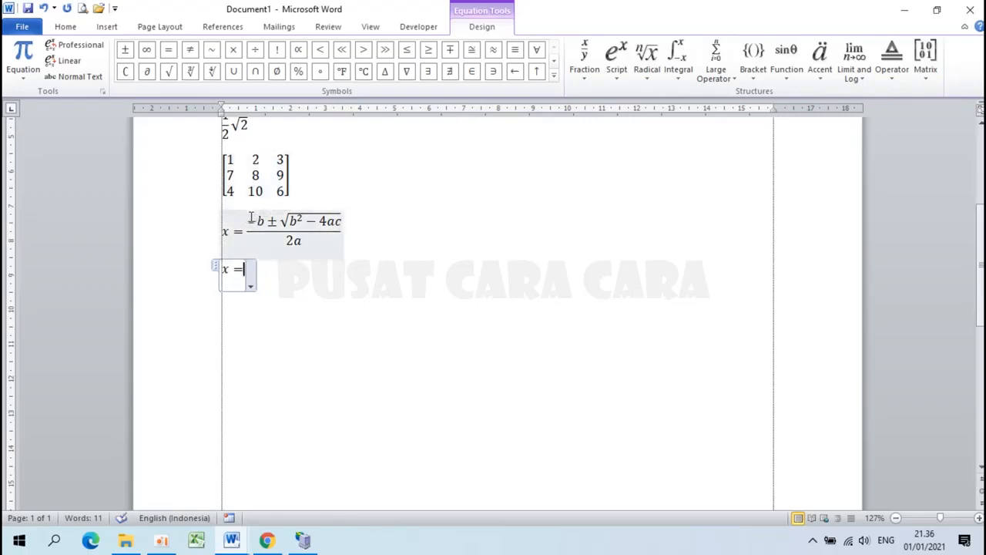
Add a stacked fraction after x= and enter −b ± in its numerator
left_click(591, 67)
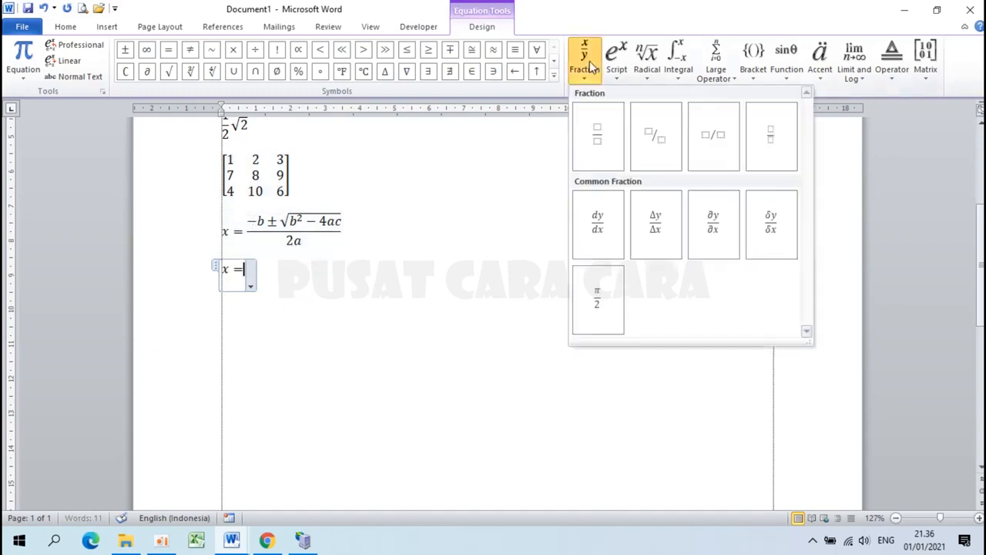
left_click(598, 132)
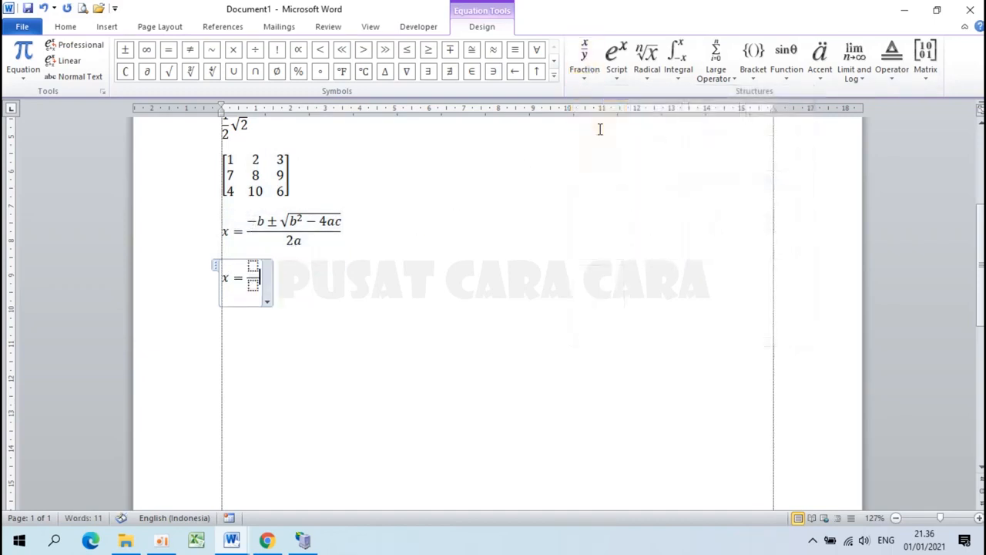
left_click(252, 266)
type("-")
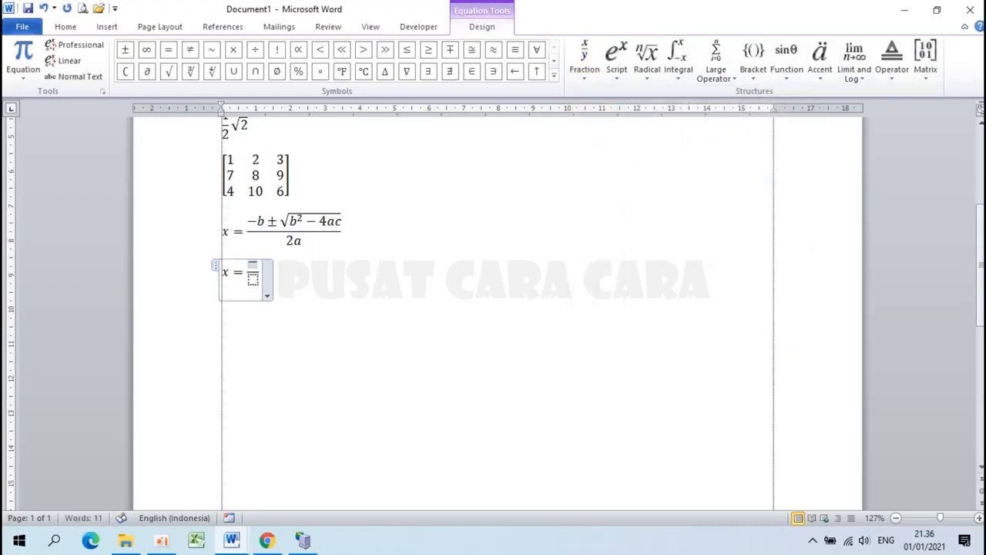
type("b")
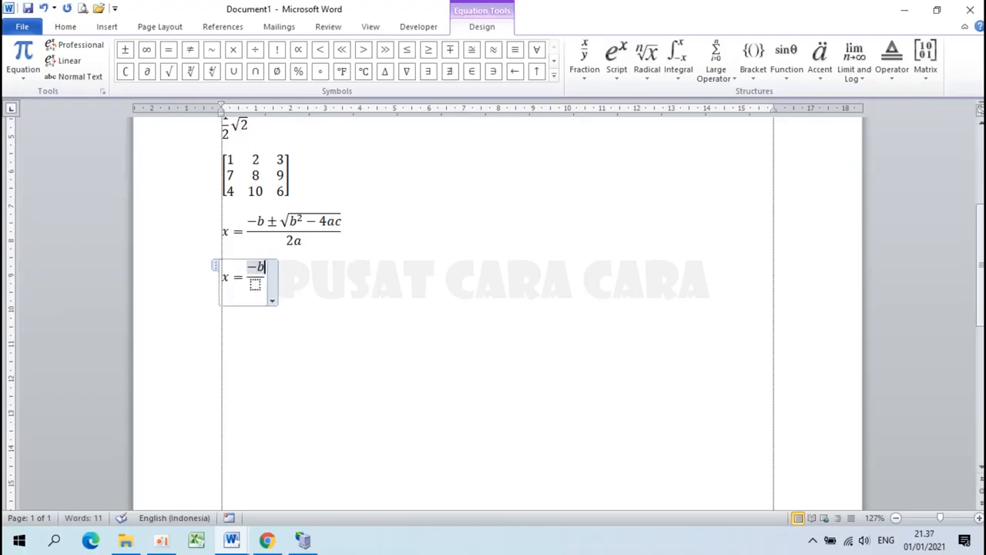
left_click(126, 51)
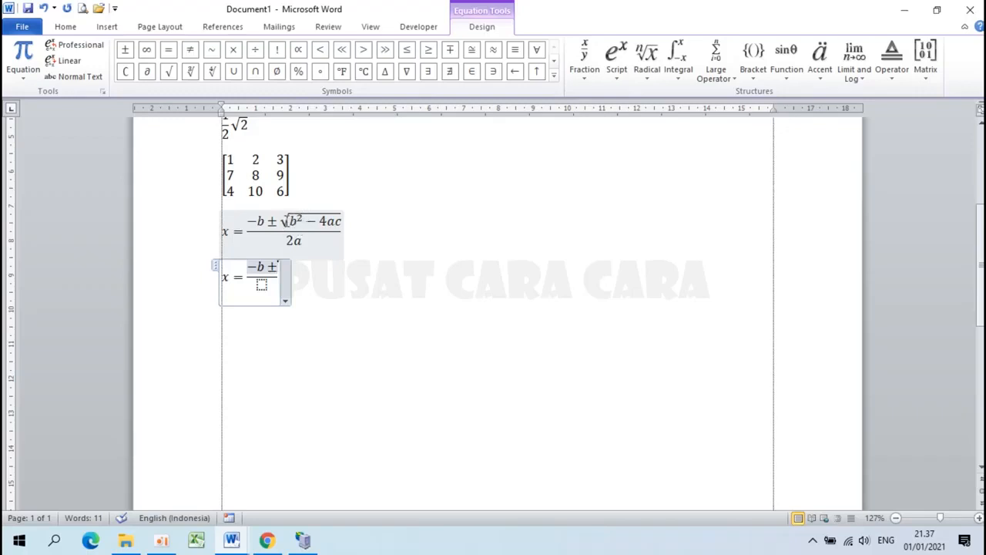
Add a square root after the ± in the numerator and enter b² under it using a superscript structure
left_click(650, 68)
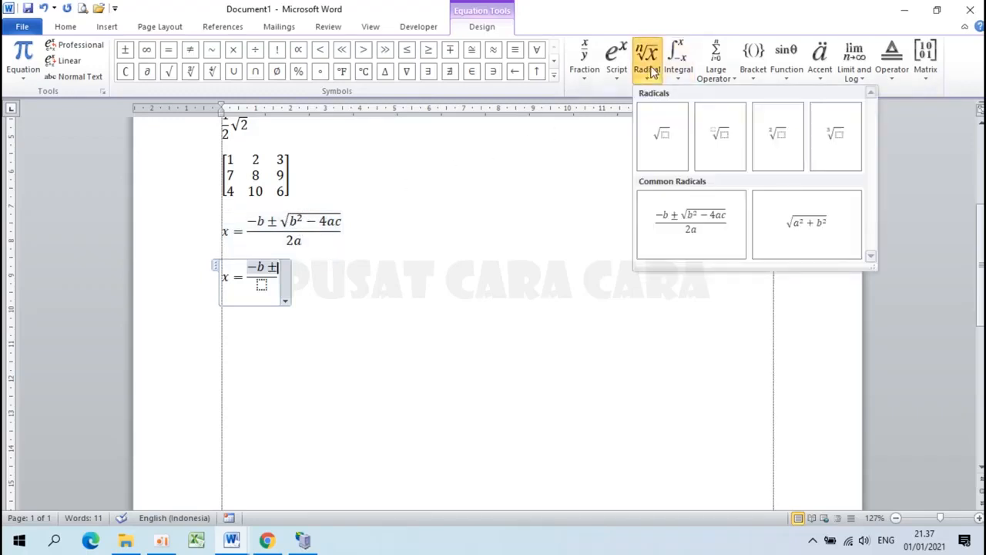
left_click(661, 143)
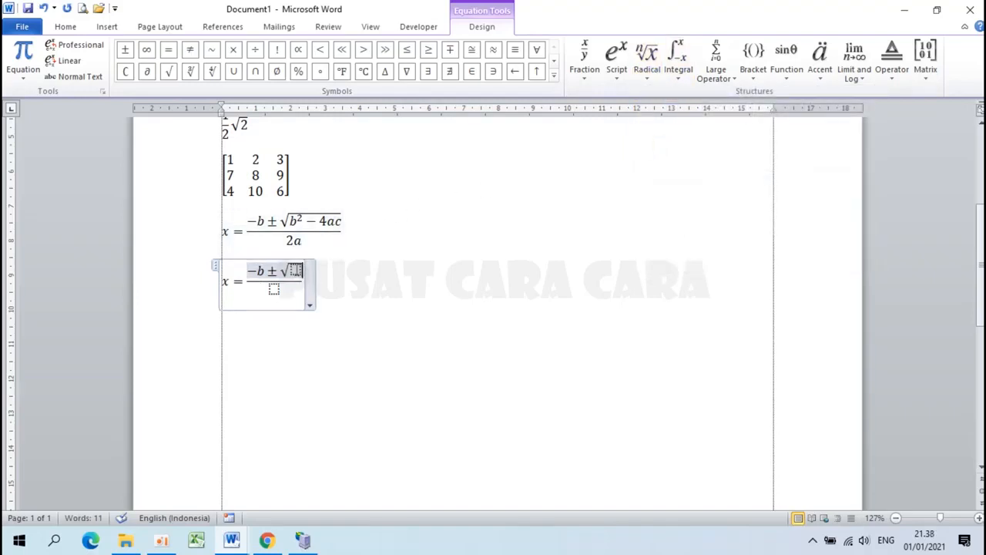
left_click(296, 269)
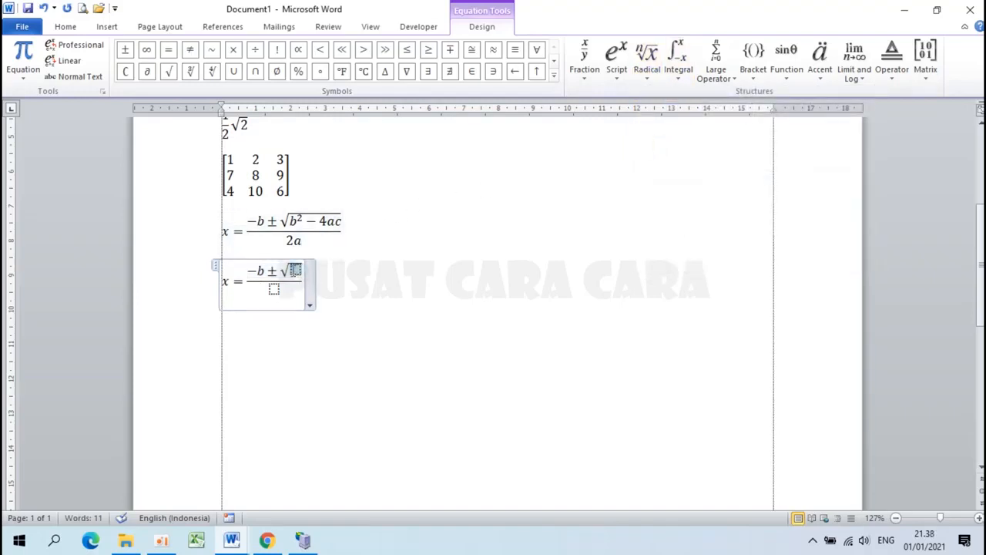
left_click(616, 75)
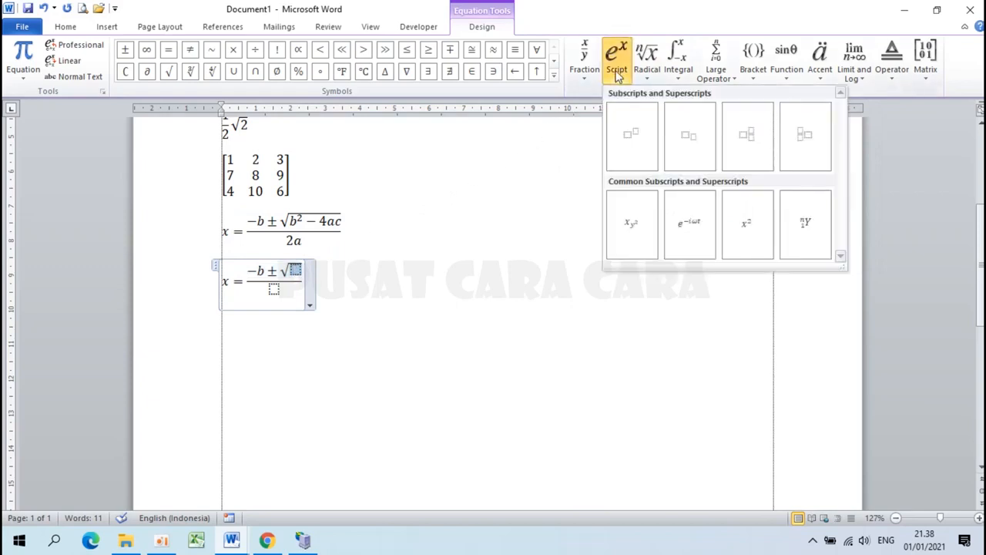
left_click(634, 144)
left_click(295, 273)
type("b")
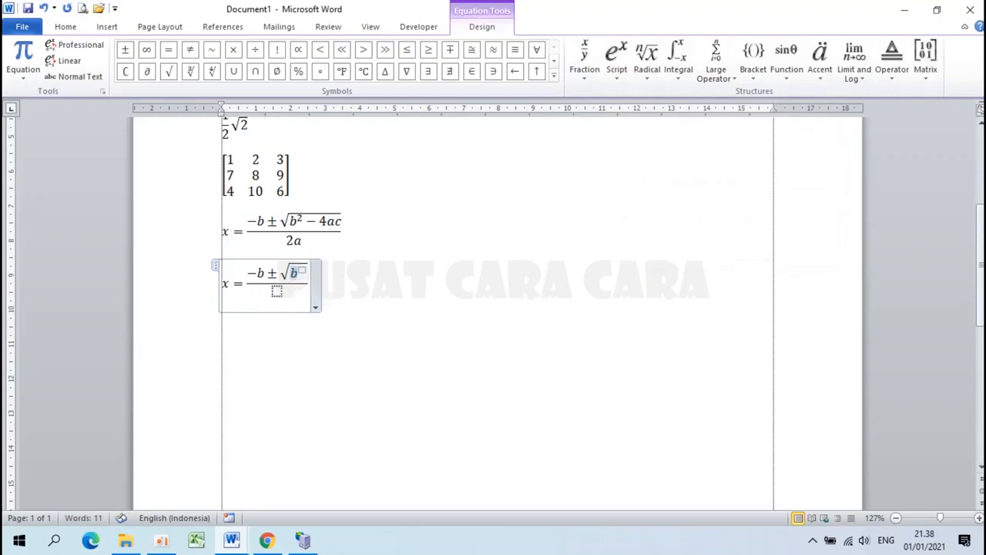
left_click(301, 269)
type("2")
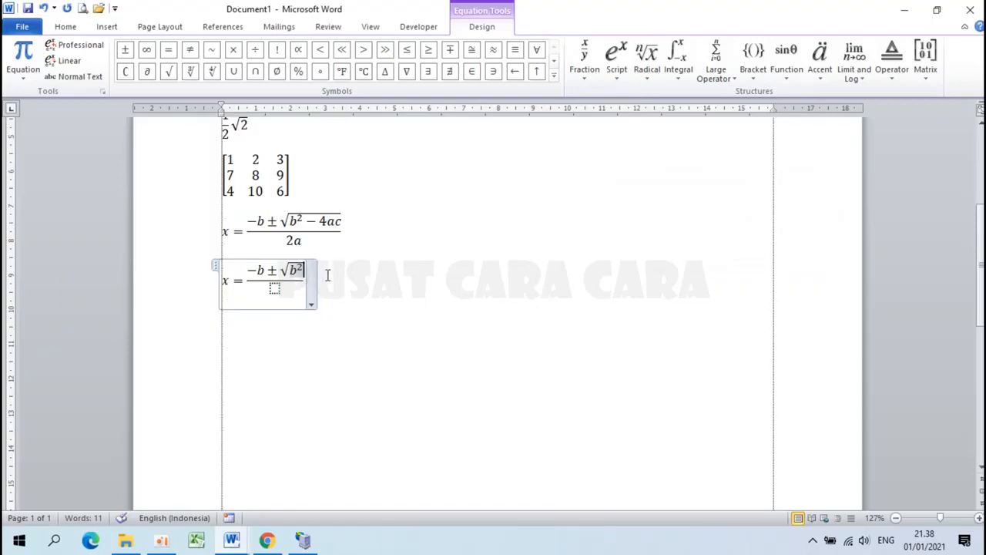
Complete the expression under the square root by adding −4ac after b²
type("-")
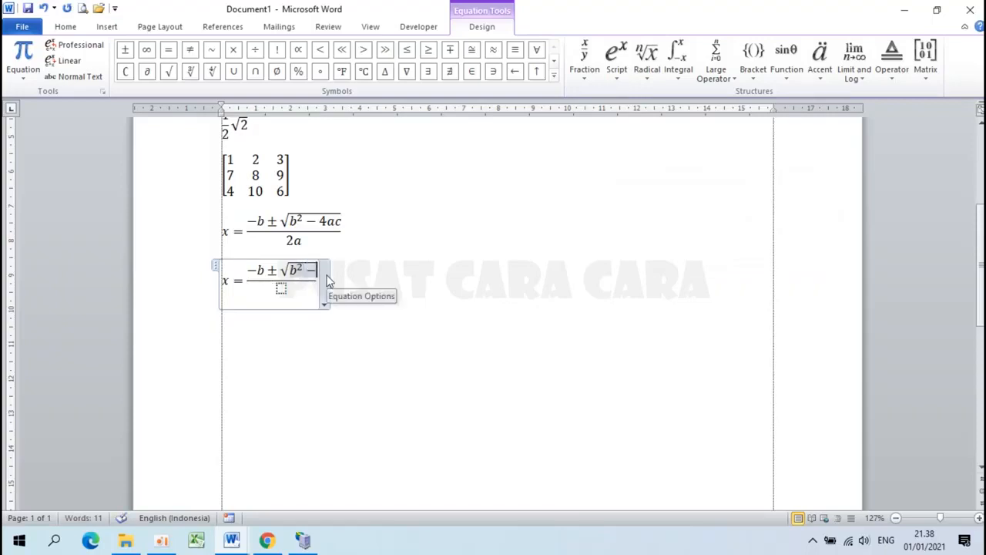
type("4")
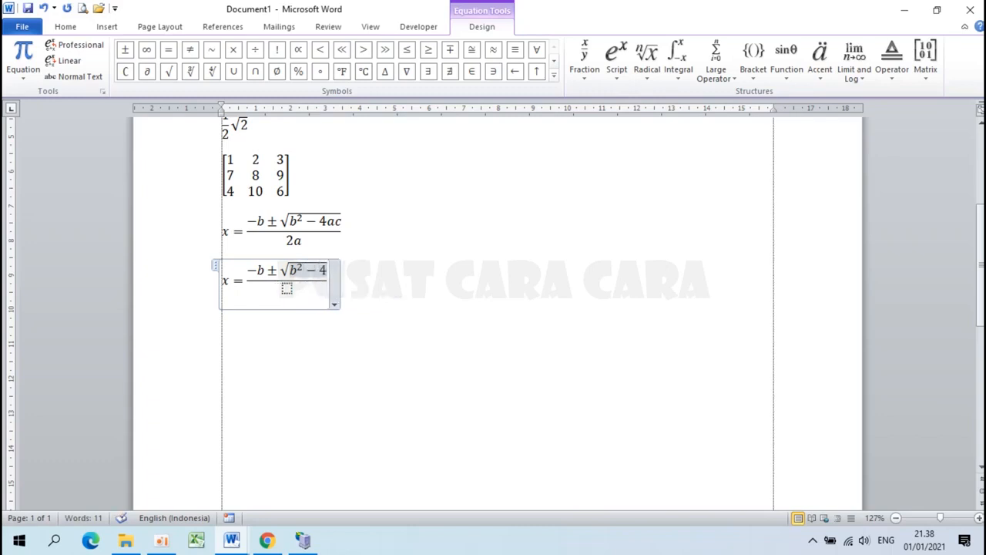
type("ac")
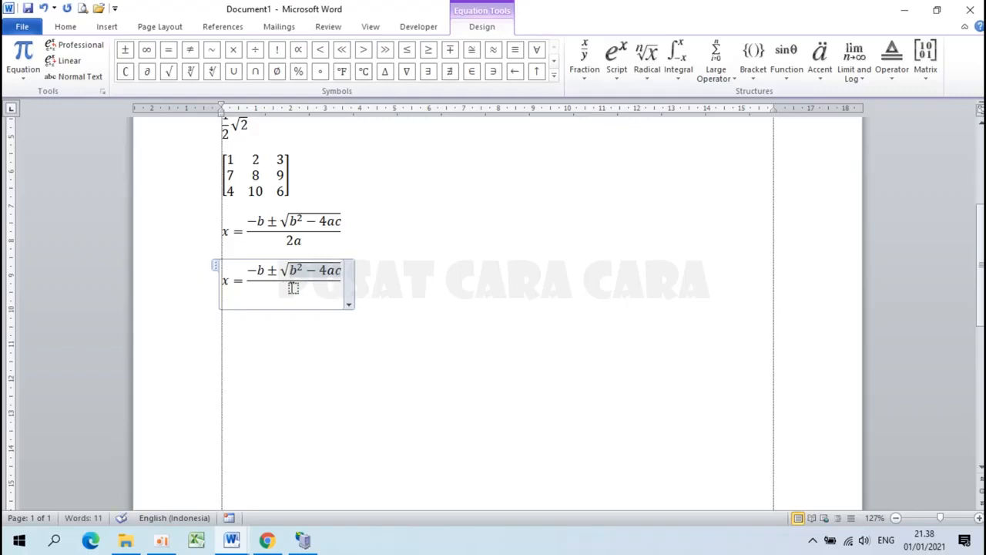
Enter 2a as the denominator of the manually built quadratic formula and leave the equation
left_click(293, 286)
type("2")
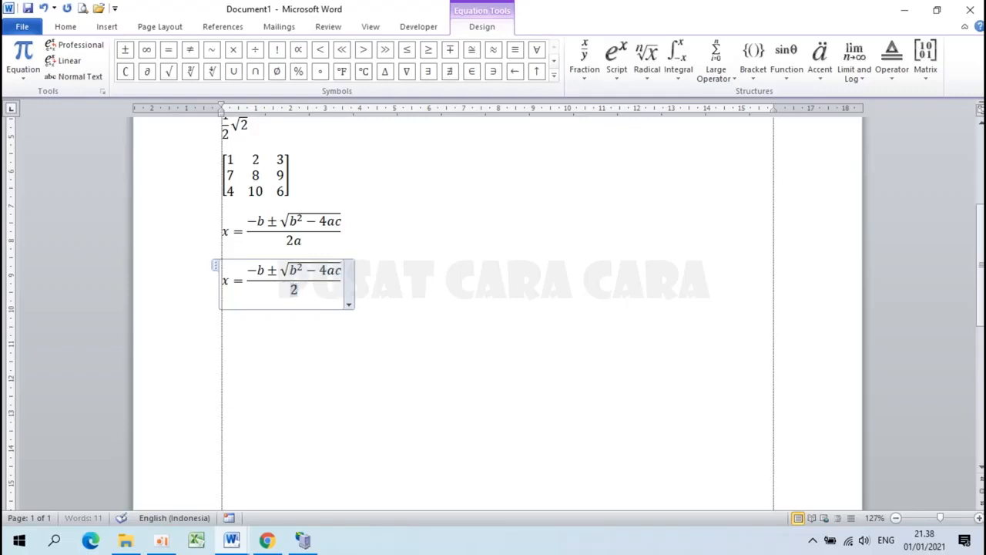
type("a")
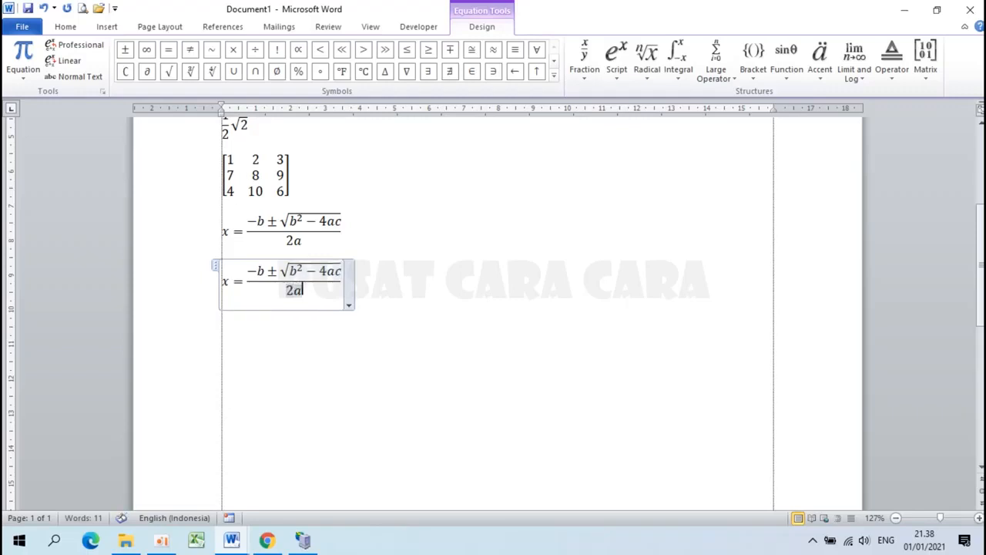
left_click(380, 287)
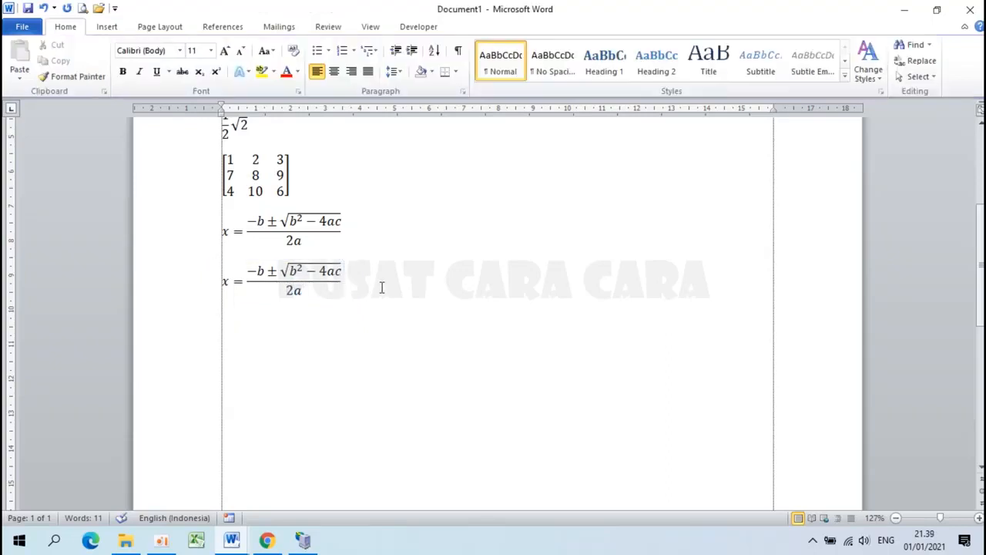
Insert the built-in Binomial Theorem equation on a new line below the manually built quadratic formula
key("Return")
left_click(106, 28)
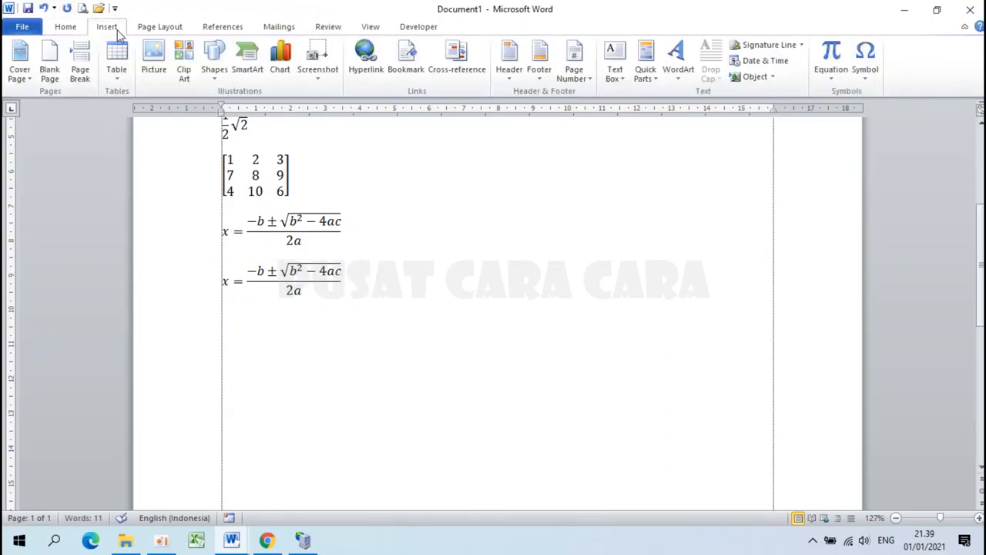
left_click(831, 76)
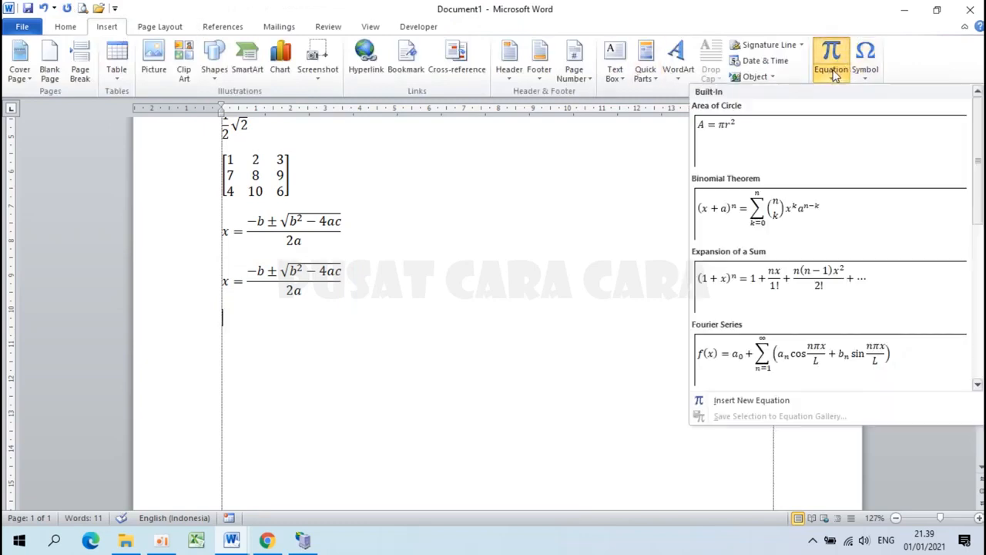
left_click(732, 214)
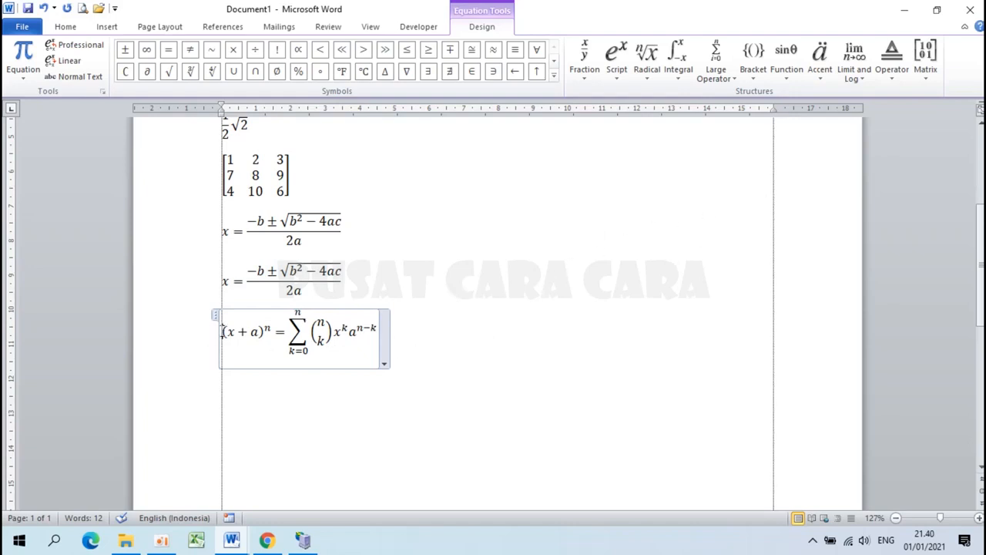
Insert a new equation on the line below the binomial theorem and start it with an empty superscript structure, selecting its base
left_click(468, 356)
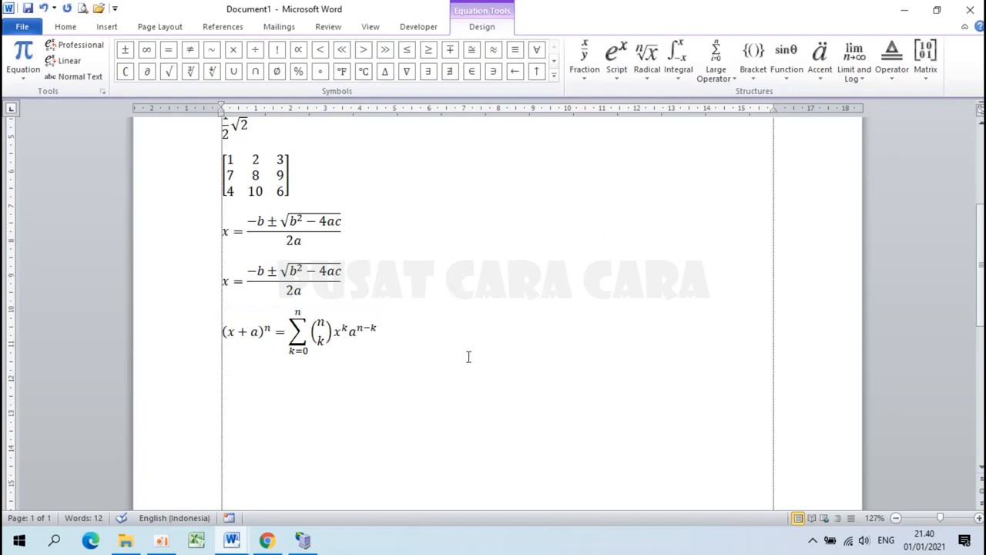
key("Return")
scroll(356, 366, "down", 3)
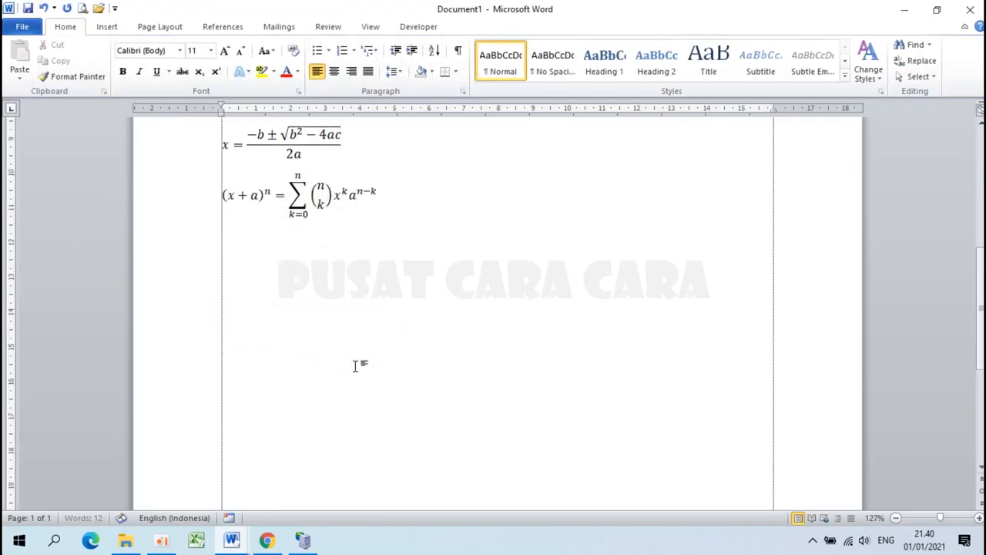
left_click(108, 27)
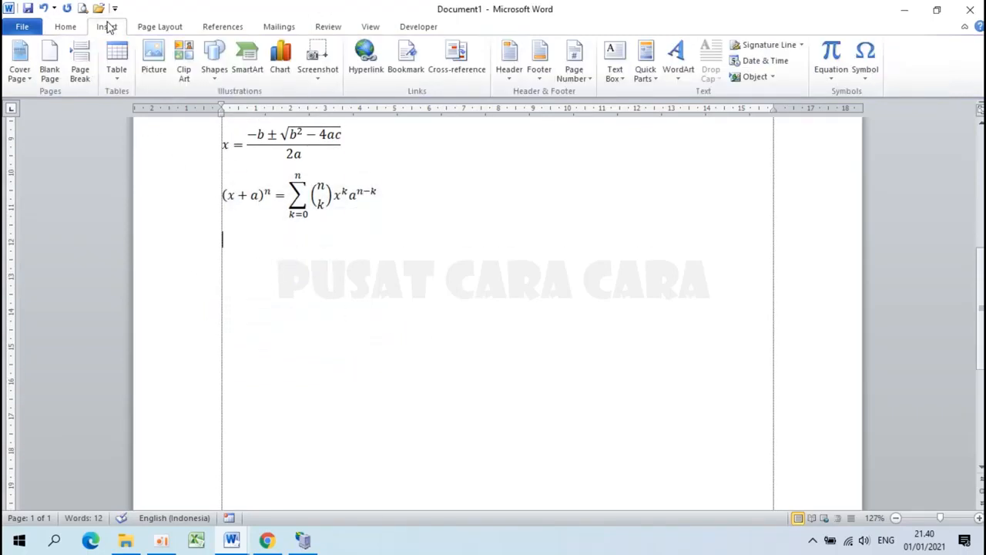
left_click(824, 60)
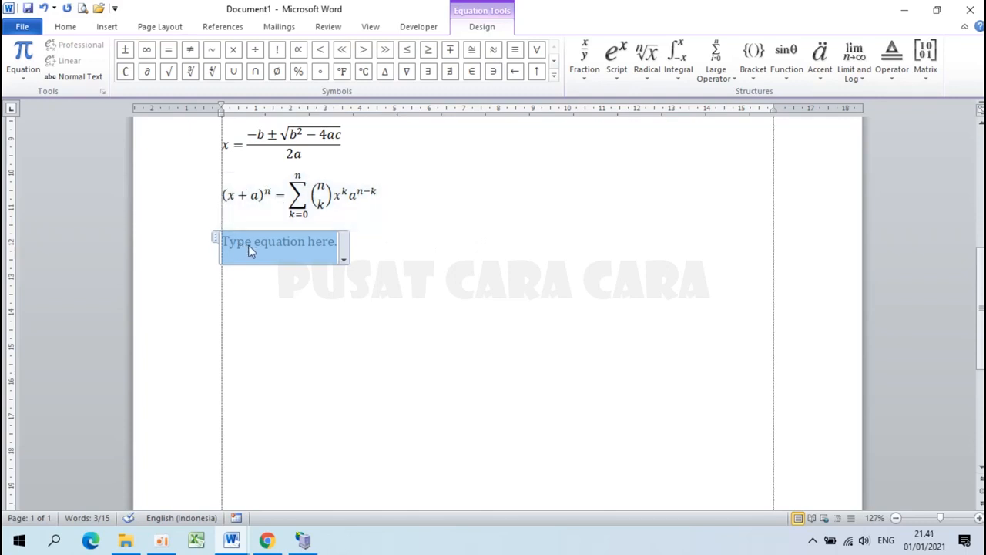
type("(")
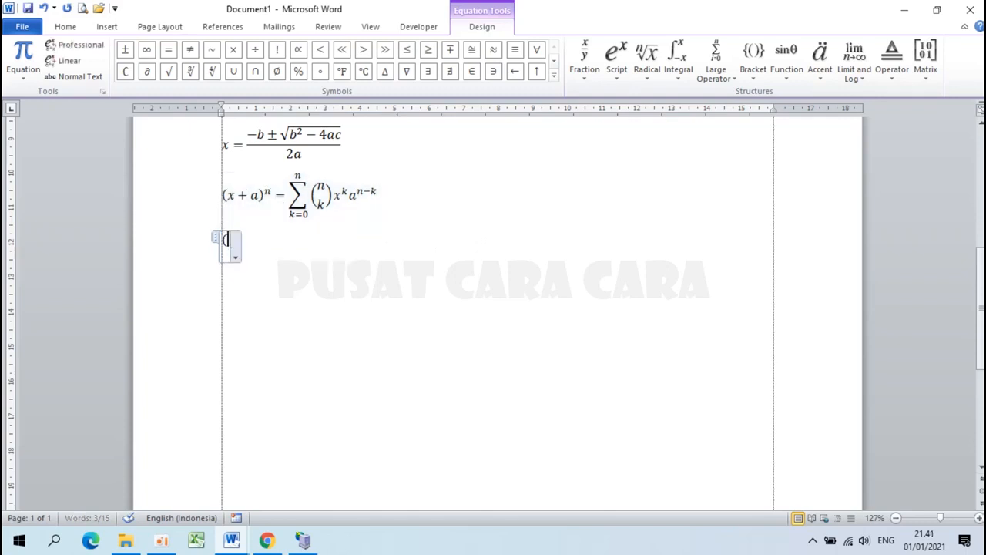
key("BackSpace")
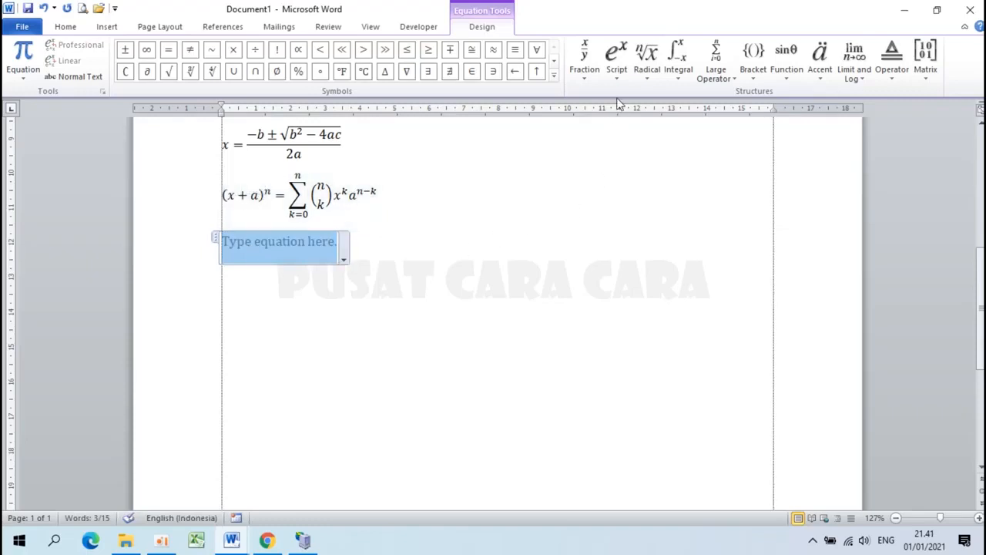
left_click(616, 65)
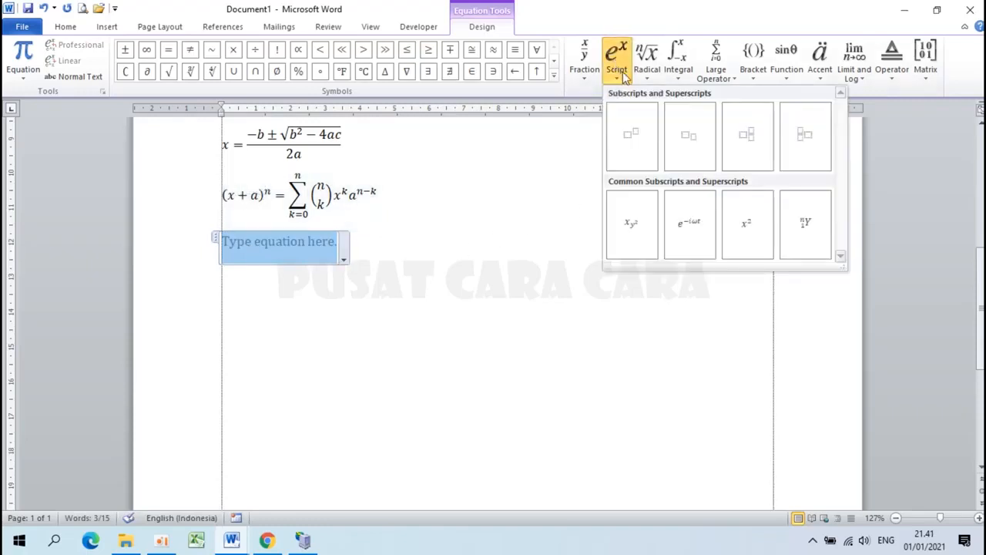
left_click(625, 147)
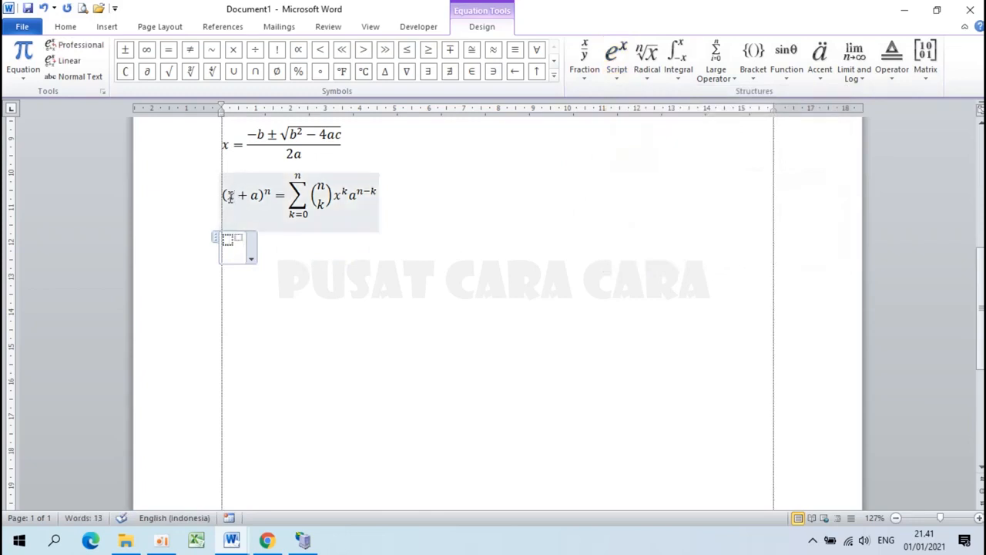
left_click(227, 239)
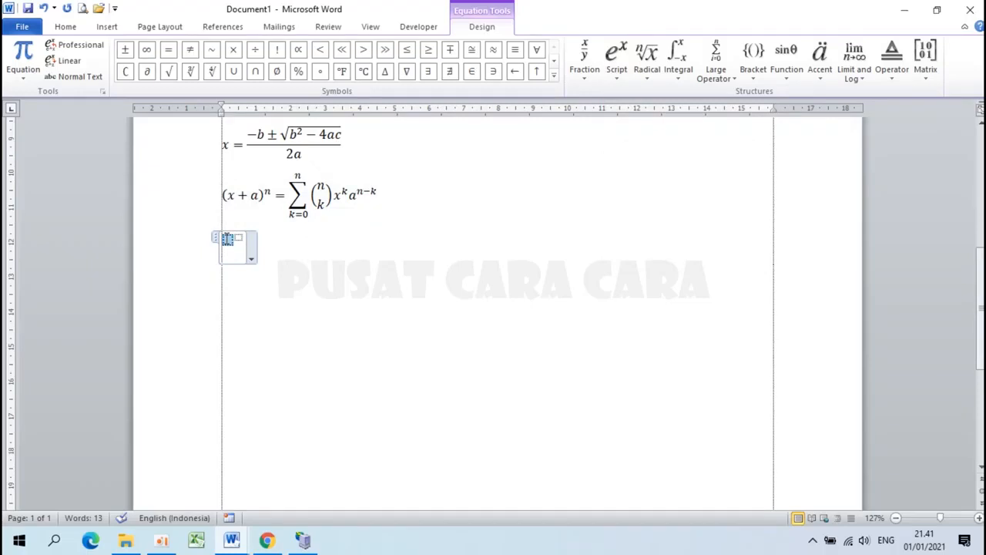
type("a")
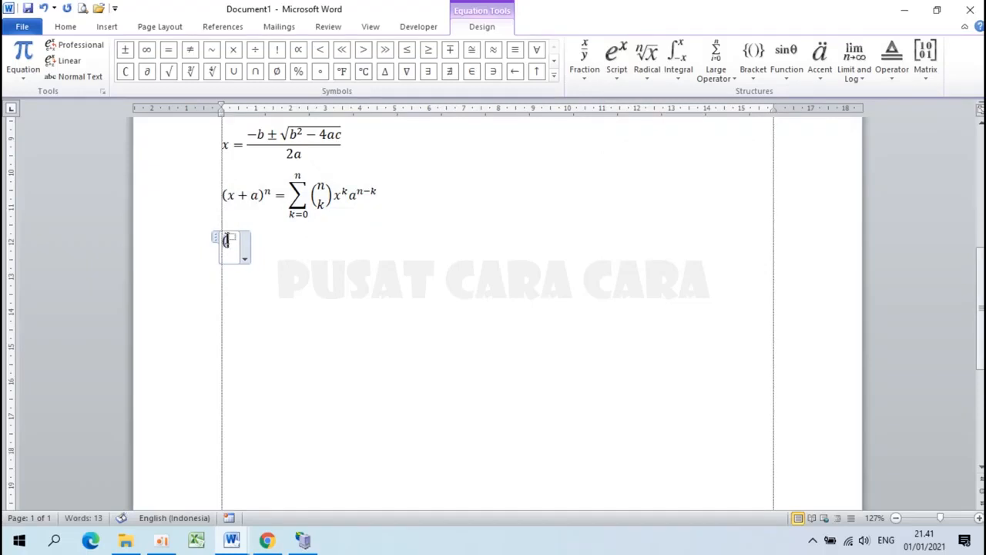
type("x")
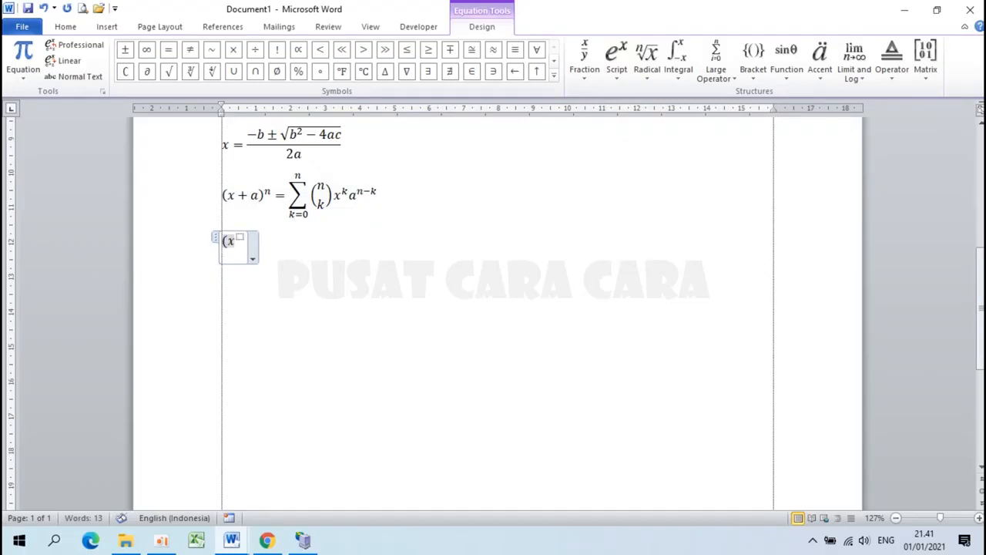
type("+a)")
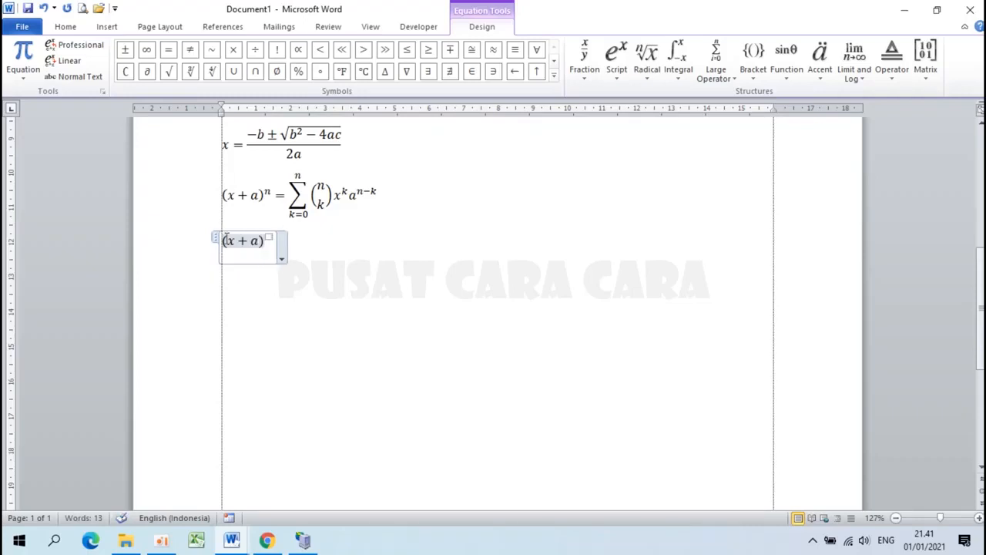
key("BackSpace")
key("BackSpace")
key("BackSpace")
key("BackSpace")
key("BackSpace")
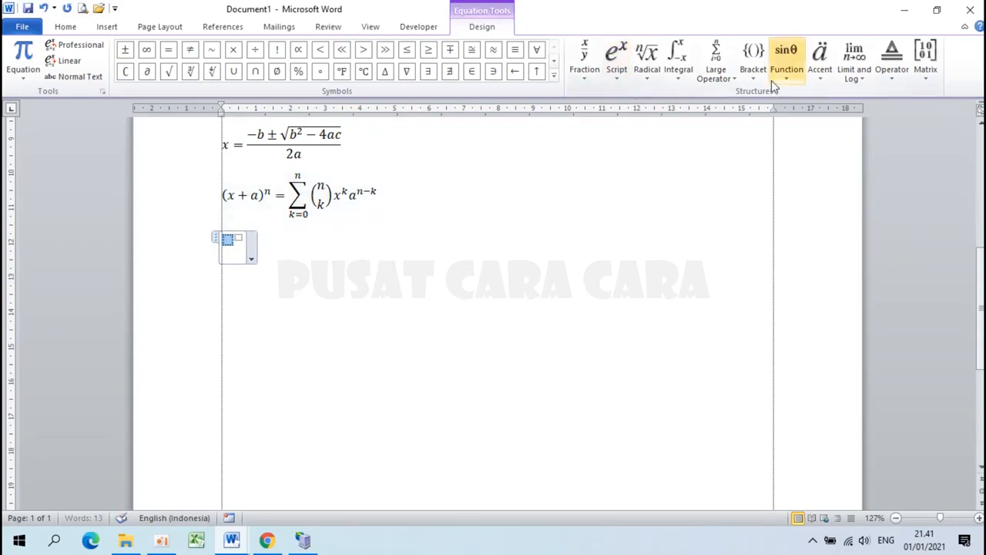
Fill the superscript's base with a parentheses bracket structure containing x+a and set its exponent to n
left_click(754, 69)
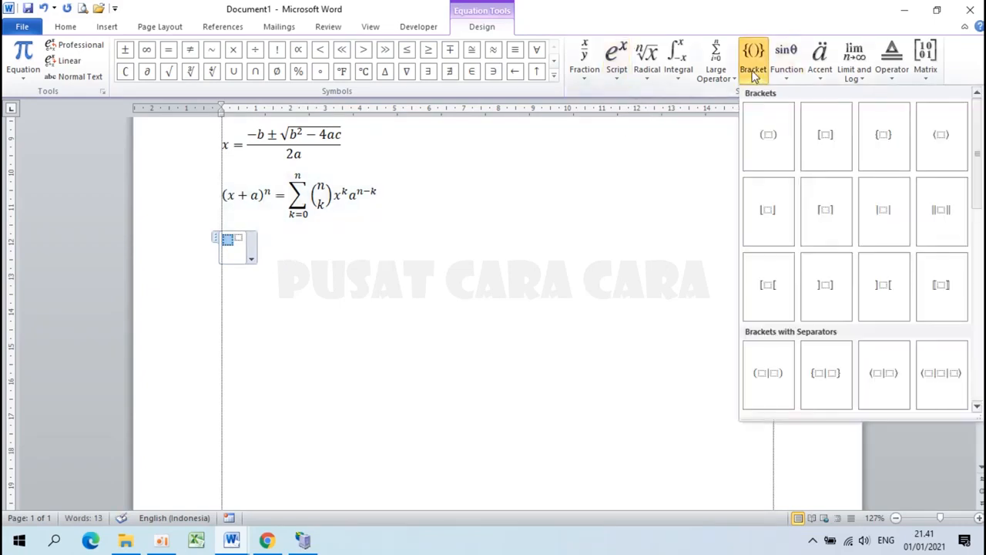
left_click(771, 143)
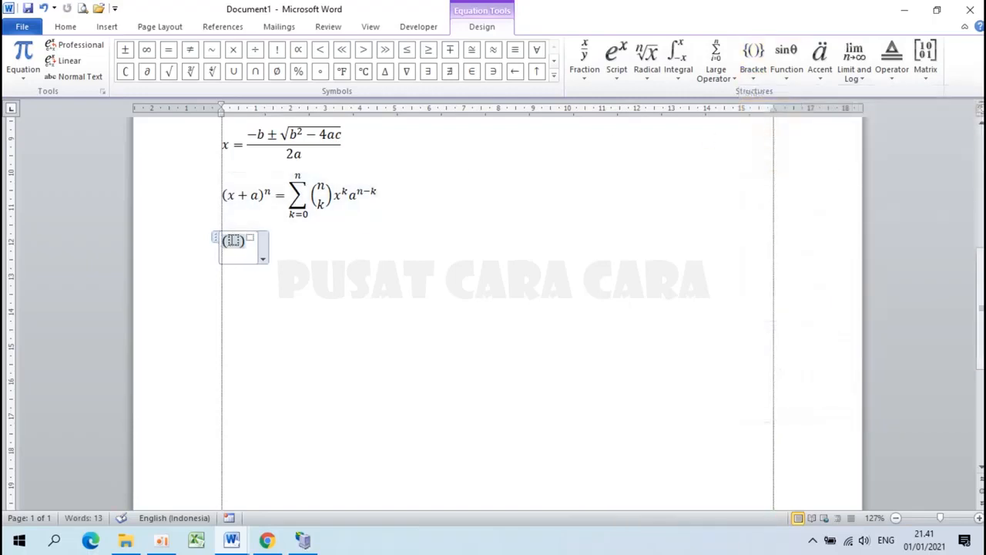
type("x+a")
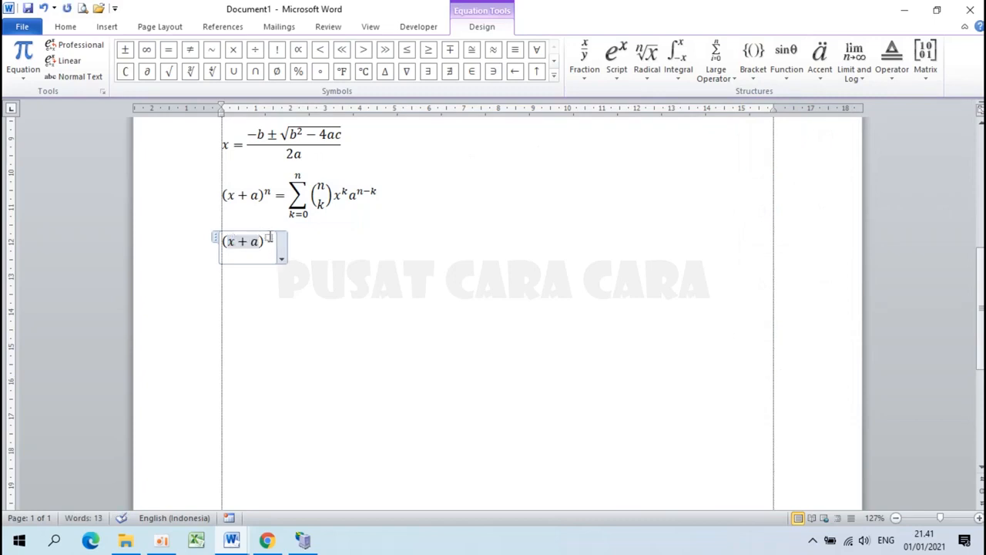
left_click(269, 238)
type("n")
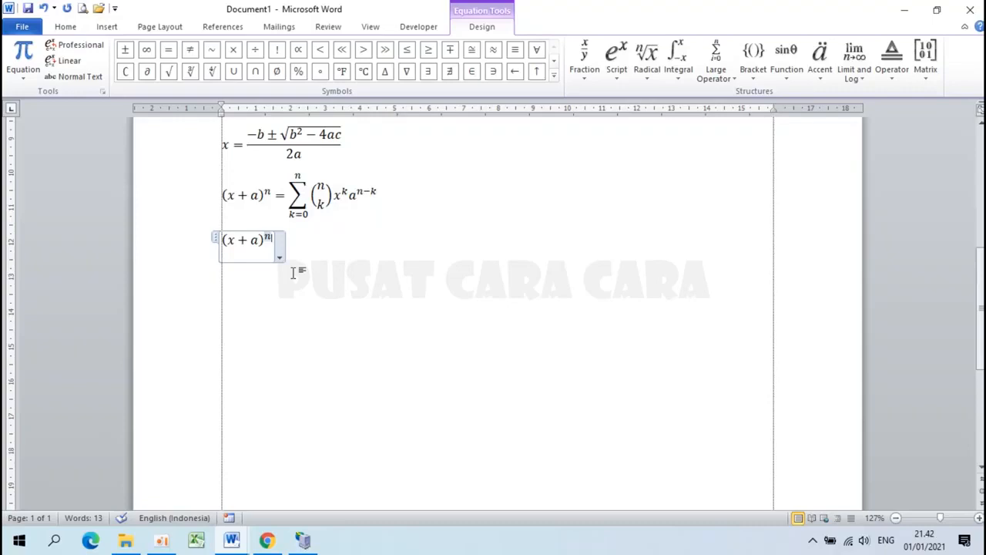
Add an equals sign on the baseline after (x+a)ⁿ, outside the exponent
type("=")
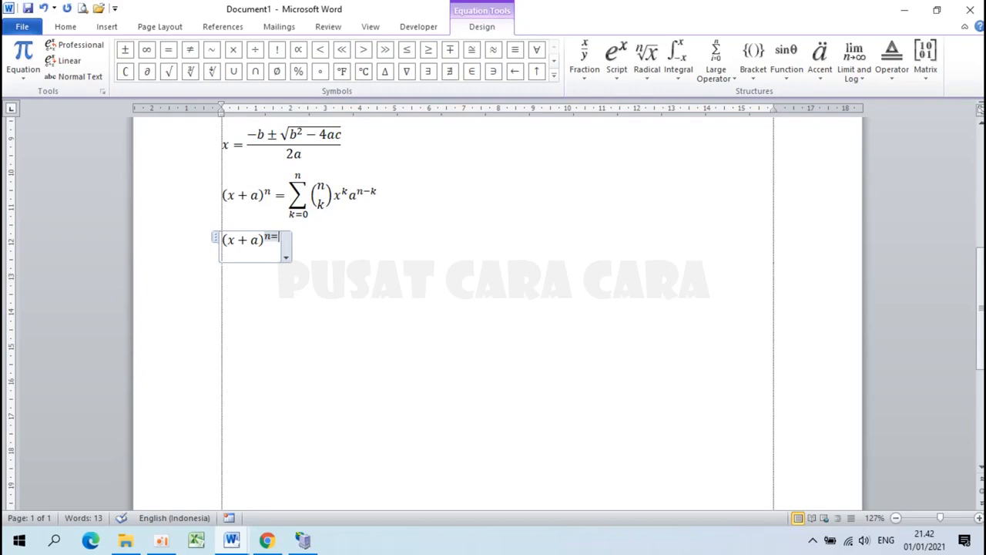
key("BackSpace")
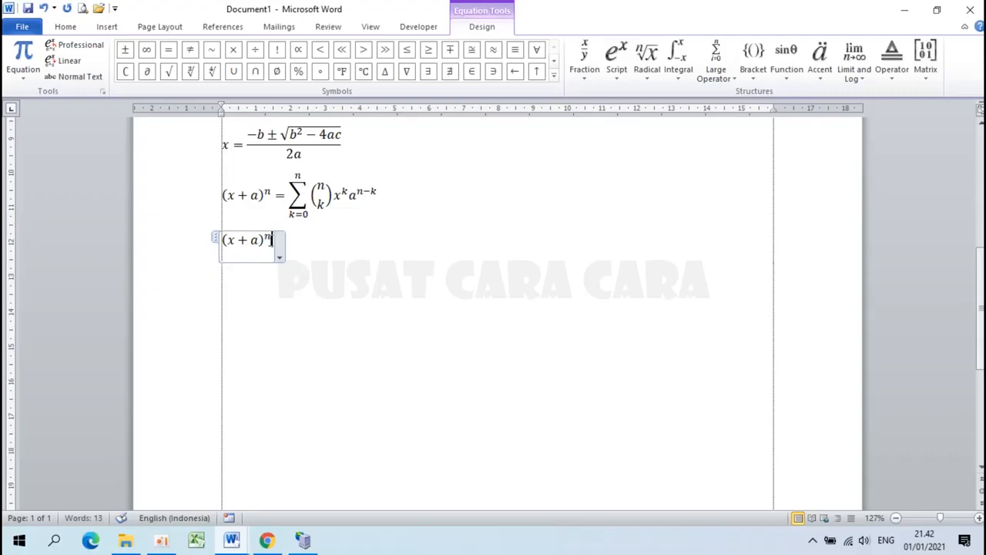
type("=")
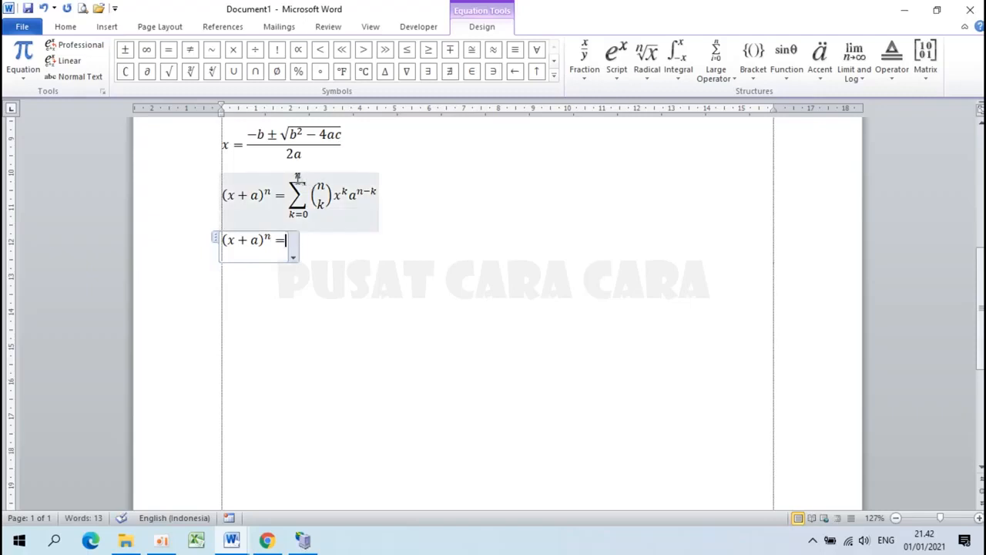
Add a summation after the equals sign with n as its upper limit and k=0 as its lower limit
left_click(725, 71)
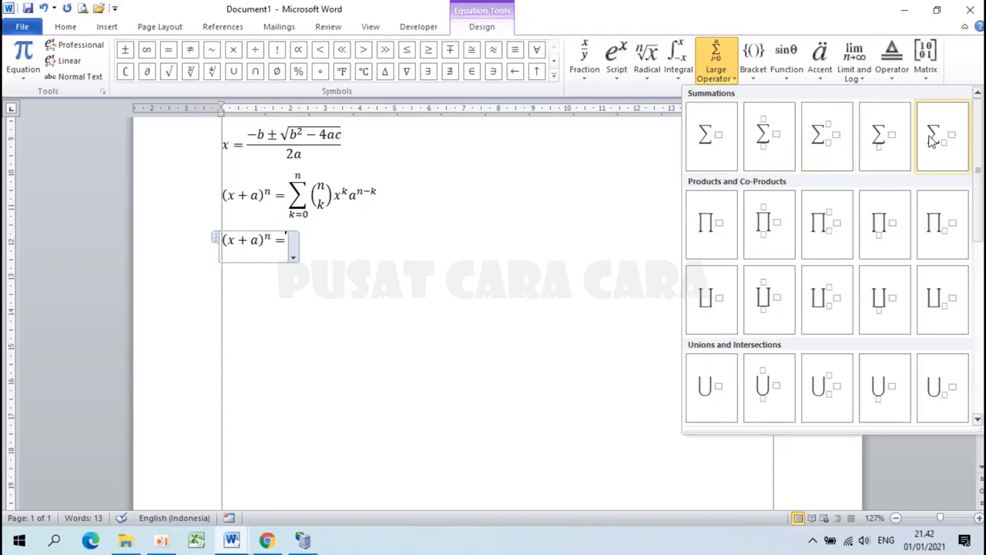
left_click(771, 136)
left_click(297, 236)
type("n")
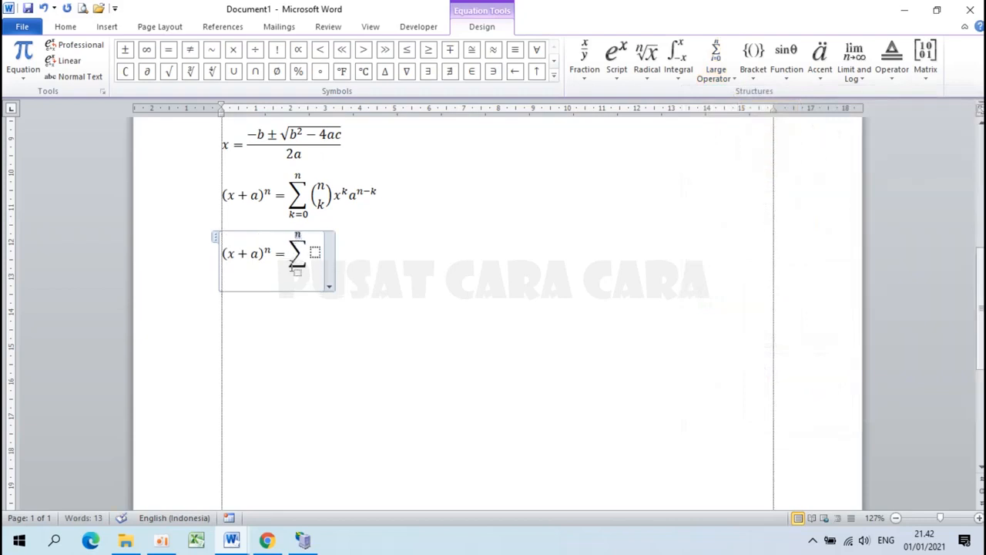
left_click(297, 274)
type("k=0")
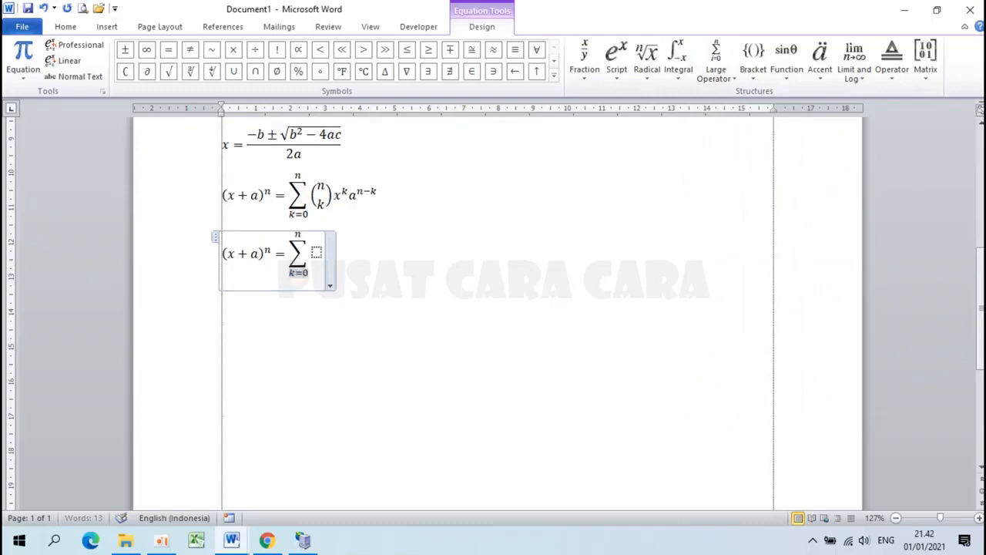
left_click(300, 234)
key("Right")
left_click(299, 273)
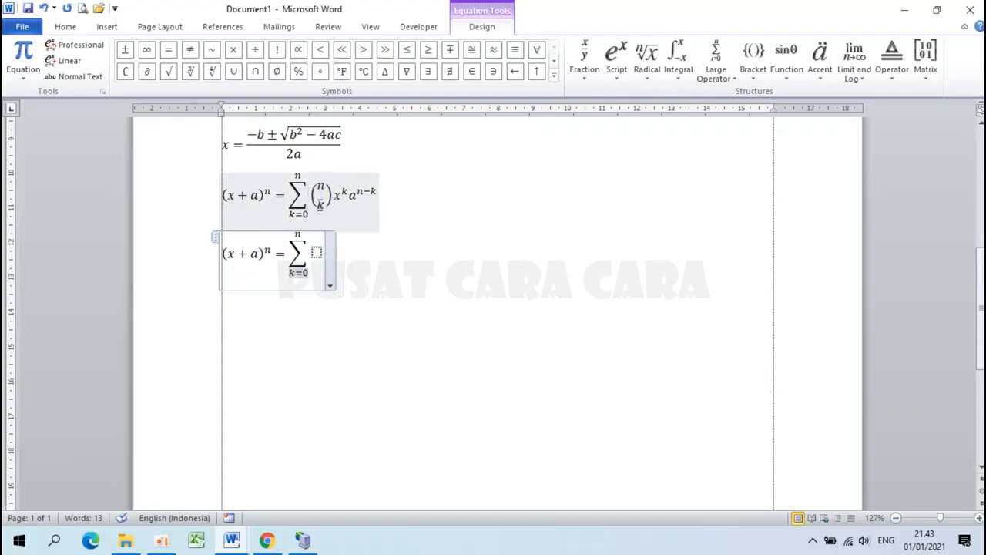
Fill the summation's operand with parentheses holding an empty two-row, one-column matrix, and enter n above k
left_click(316, 252)
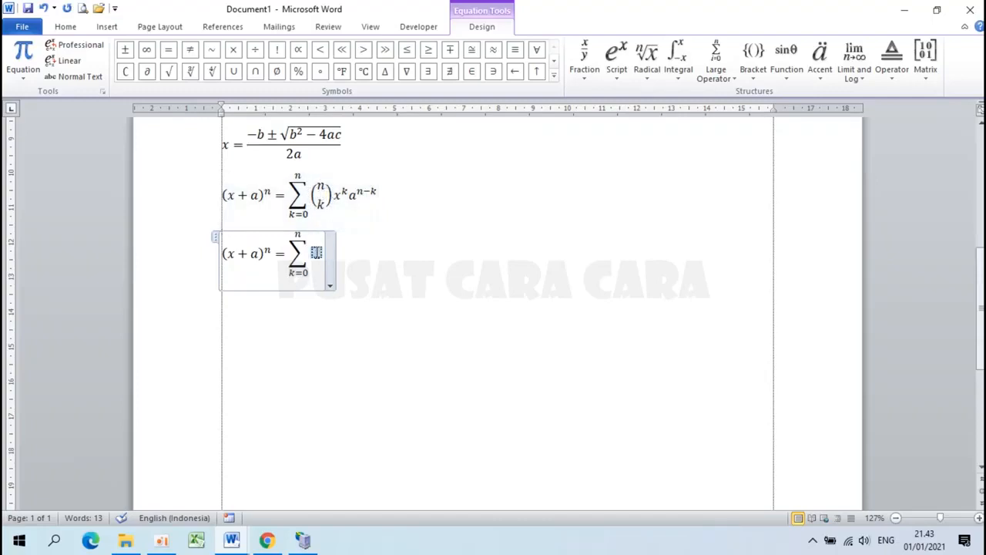
left_click(753, 77)
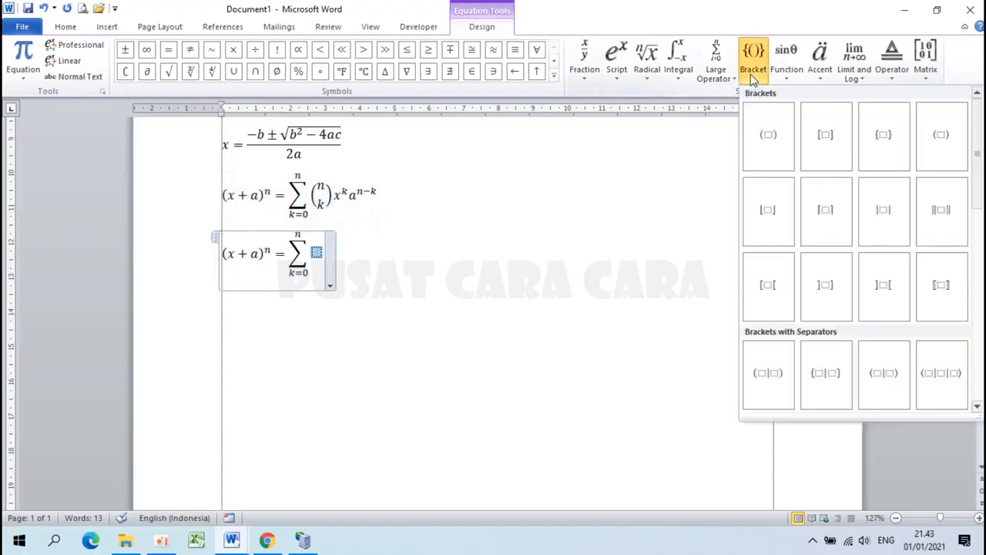
left_click(757, 137)
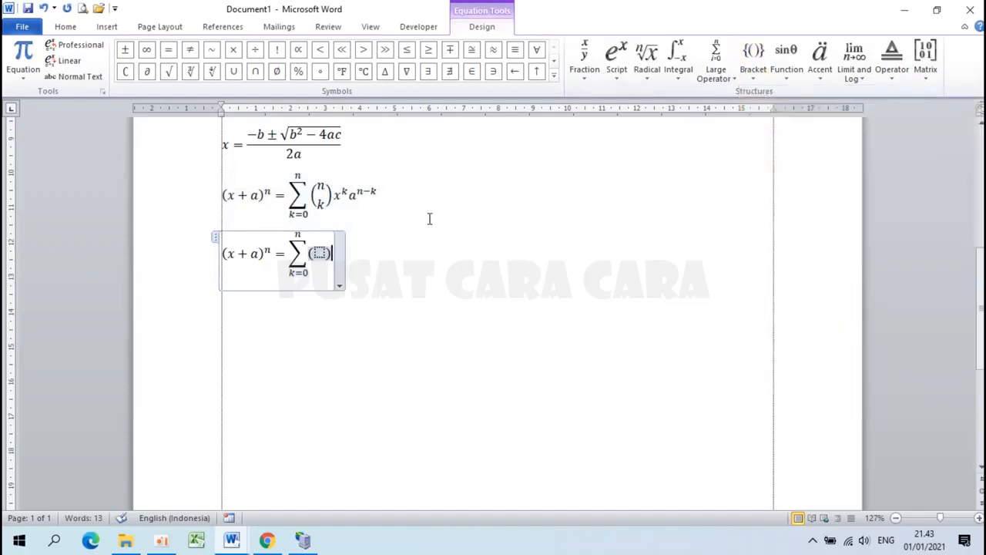
left_click(316, 251)
left_click(928, 65)
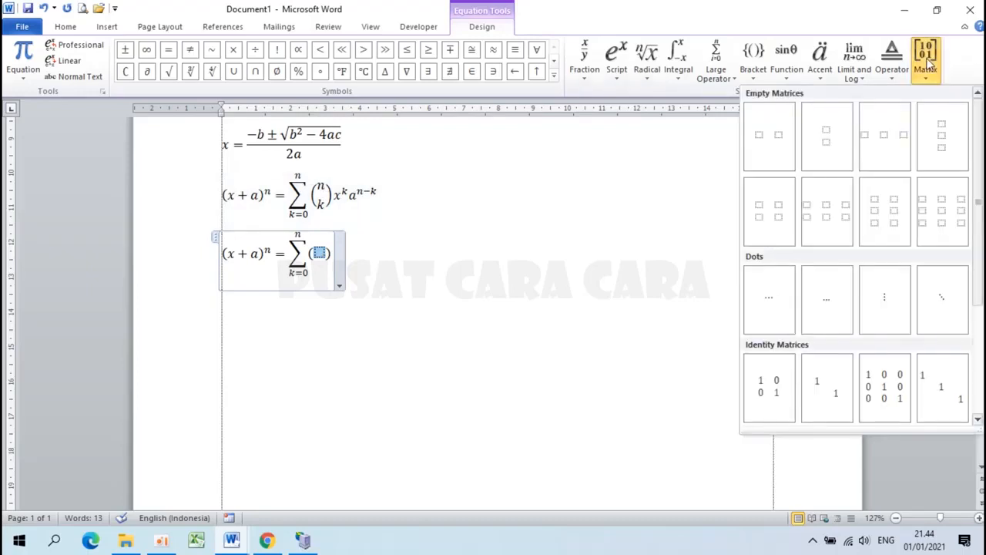
left_click(824, 143)
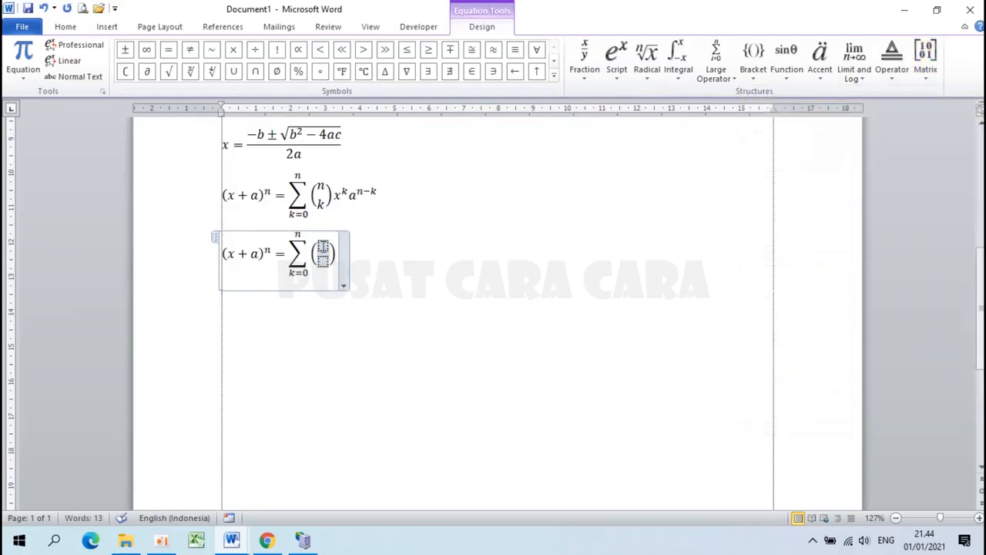
left_click(324, 245)
type("n")
key("Down")
type("k")
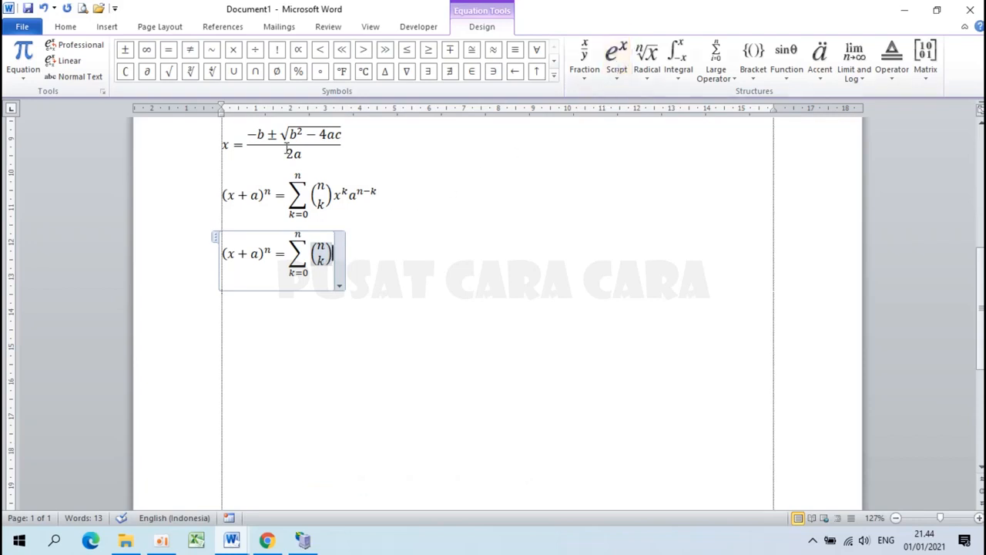
Add a superscript structure after the binomial coefficient with base x and exponent k
left_click(616, 54)
left_click(631, 136)
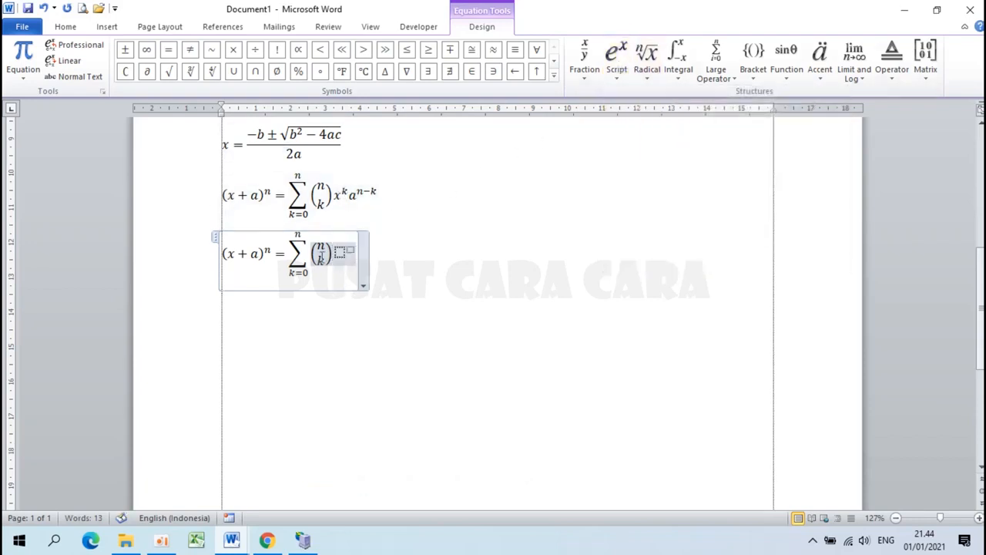
type("x^")
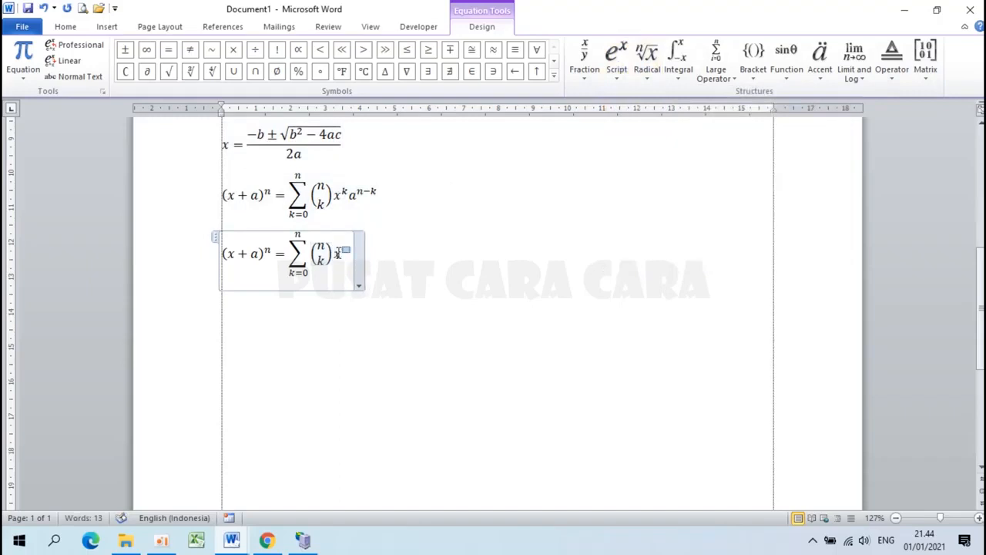
type("k")
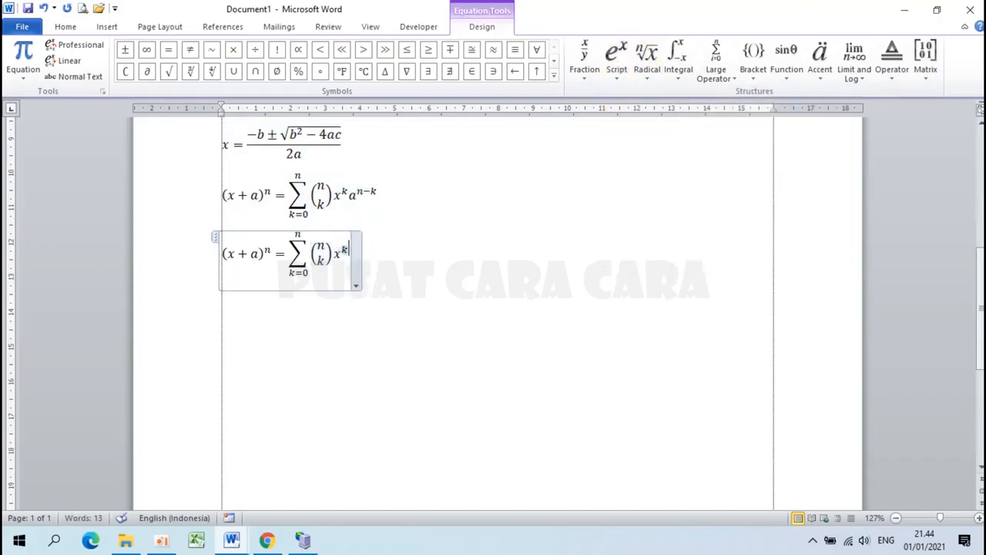
key("Right")
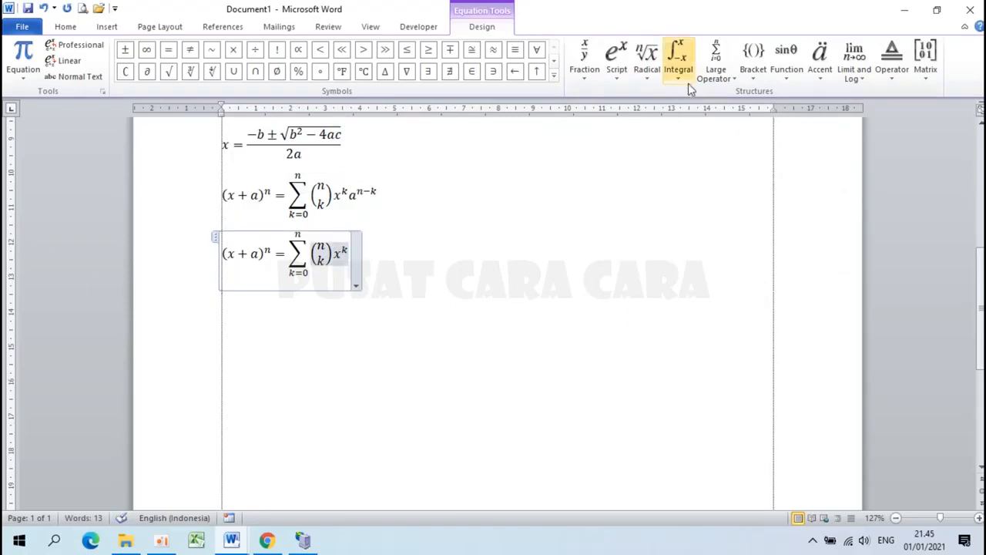
Append a superscript structure with base a and exponent n-k after xᵏ, finishing the manual binomial theorem equation
left_click(613, 65)
left_click(627, 134)
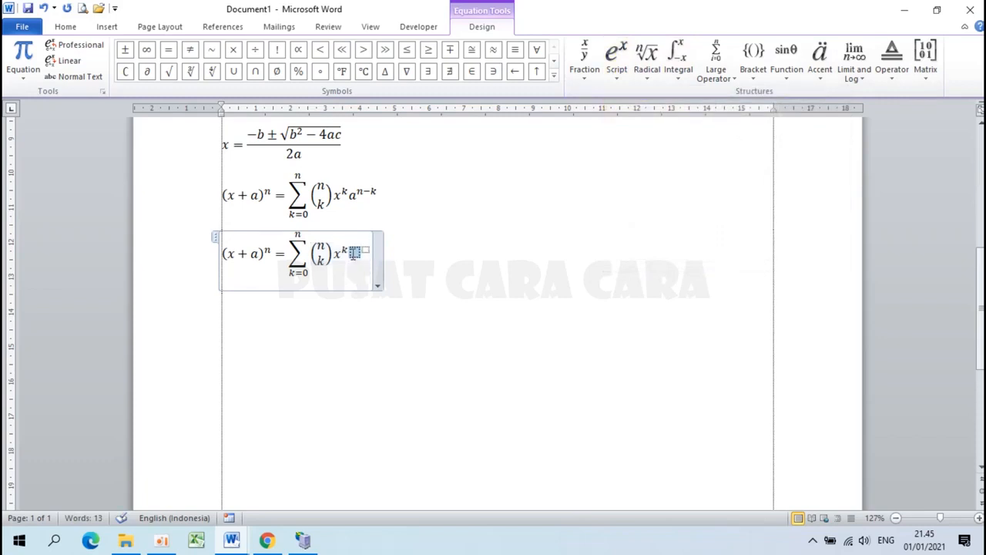
type("a")
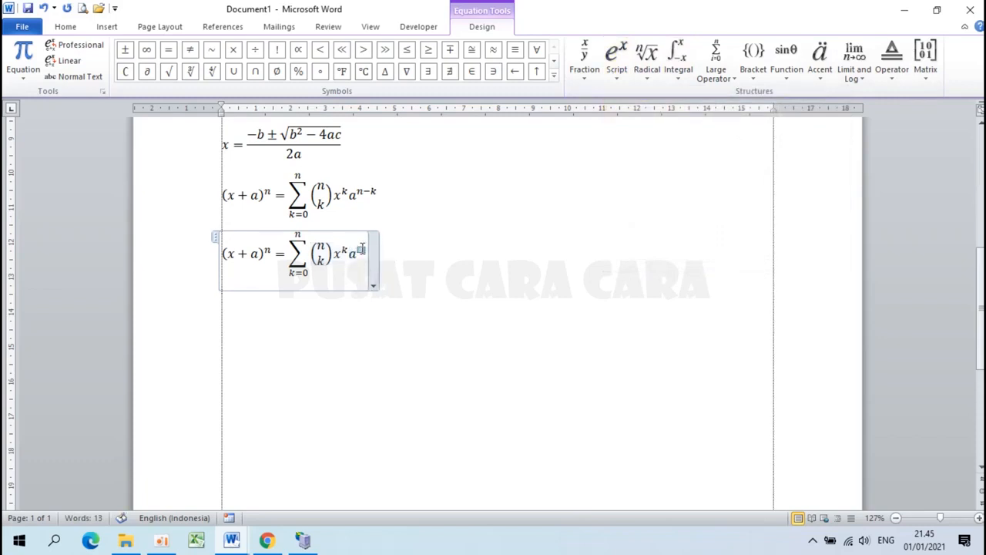
type("n-k")
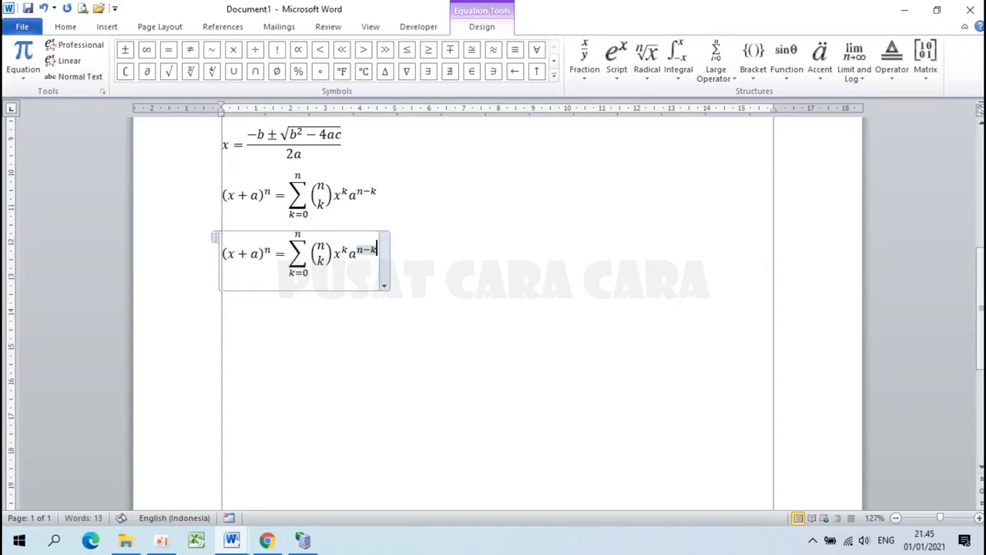
left_click(399, 279)
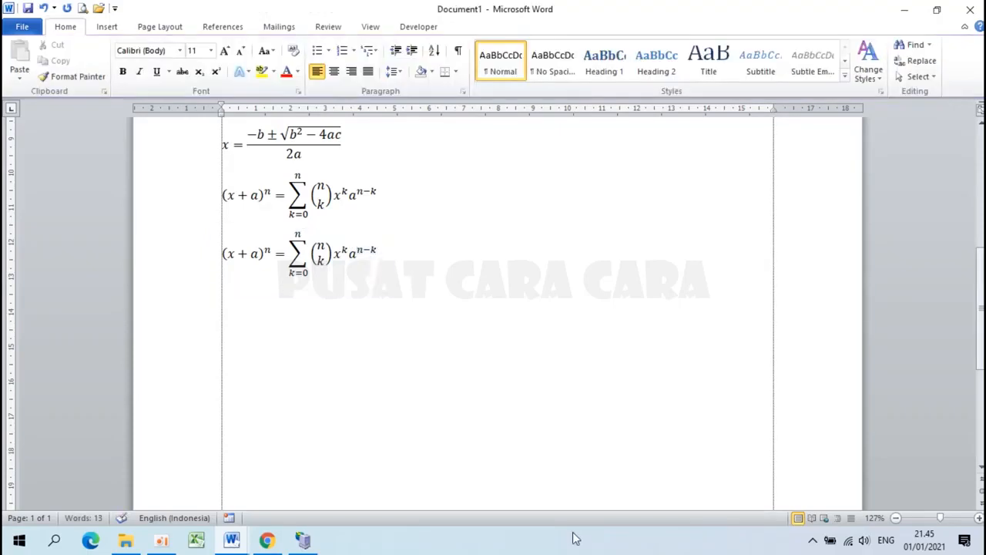
Insert the built-in Fourier Series equation on a new line below the manually built binomial theorem
key("Return")
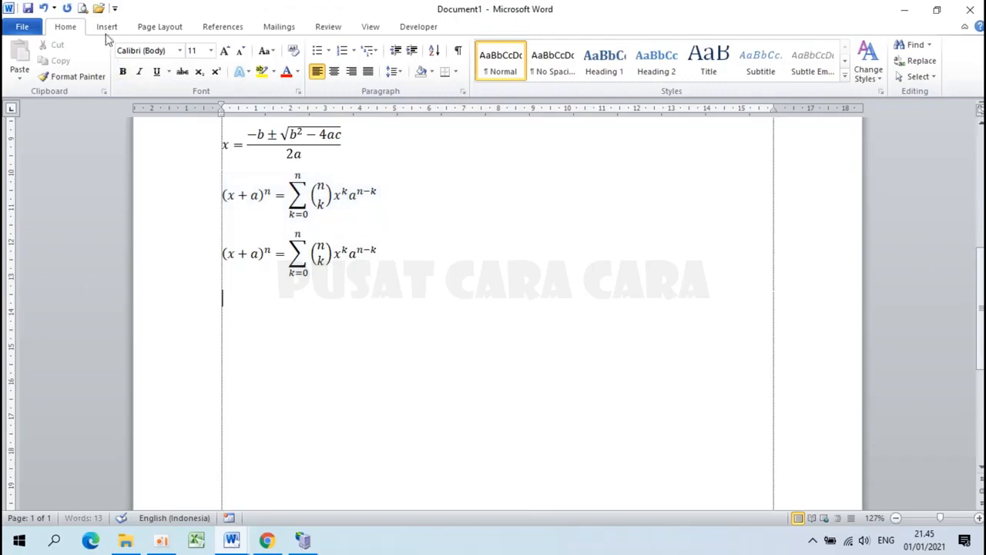
left_click(107, 27)
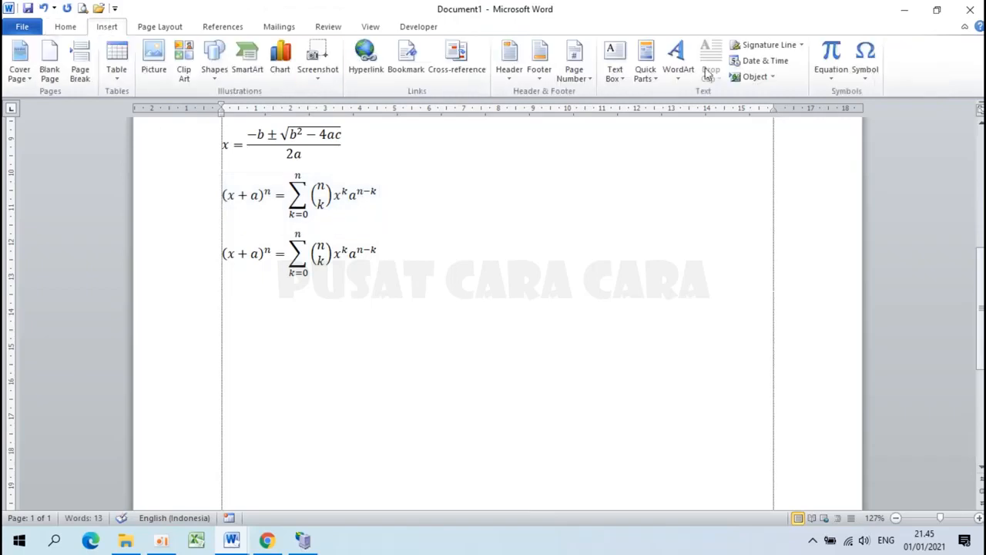
left_click(838, 71)
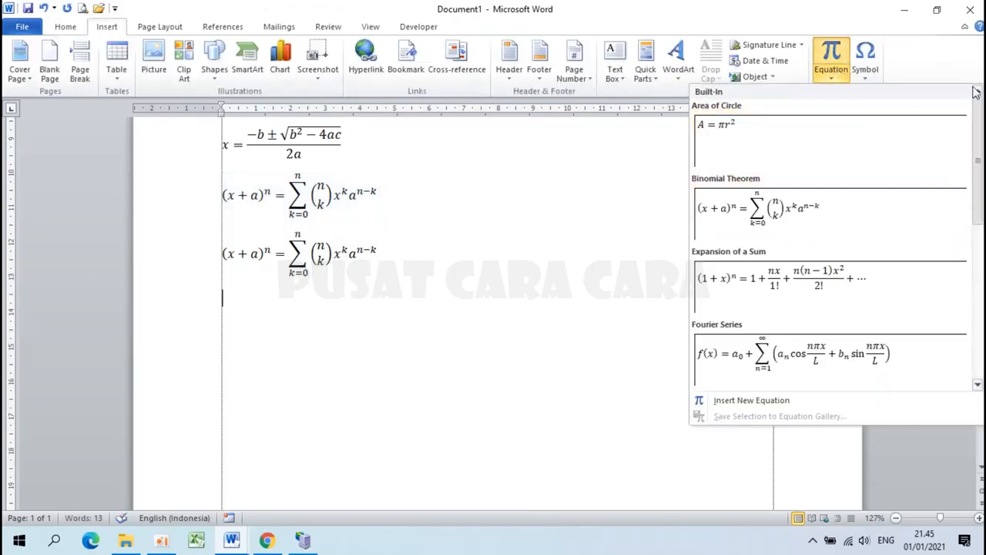
scroll(975, 152, "down", 2)
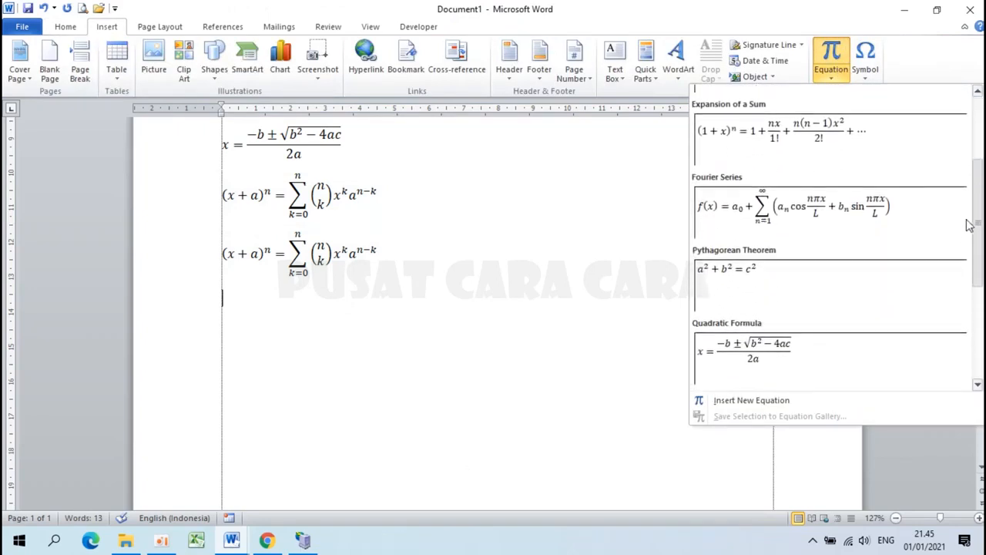
left_click(773, 206)
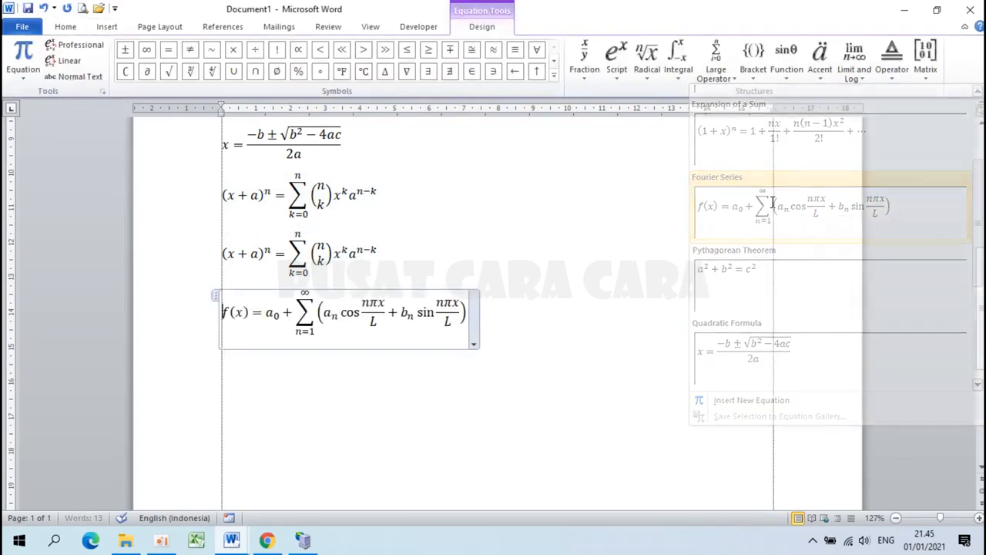
Insert a new blank equation on the line below the Fourier series and begin it with f(x)=
left_click(504, 331)
key("Return")
left_click(112, 28)
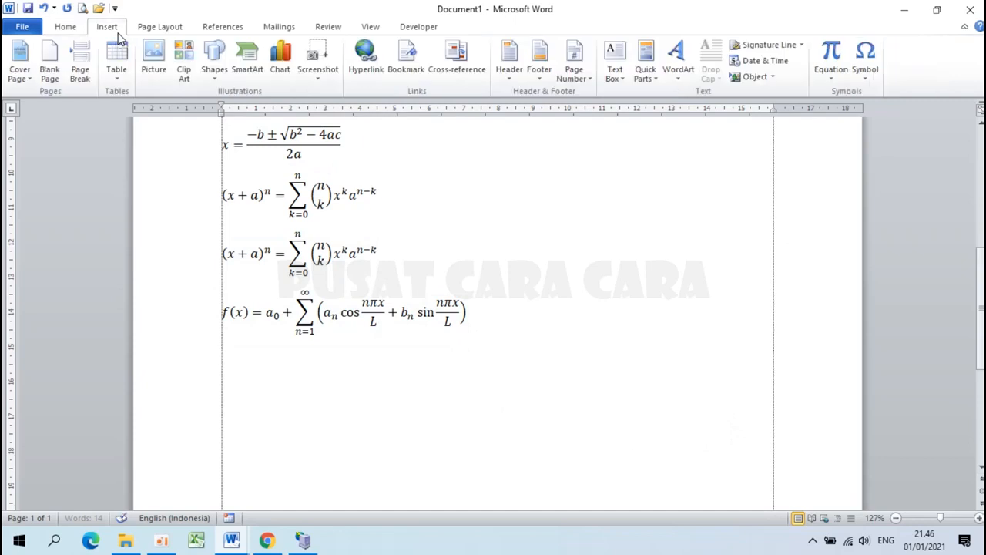
left_click(832, 52)
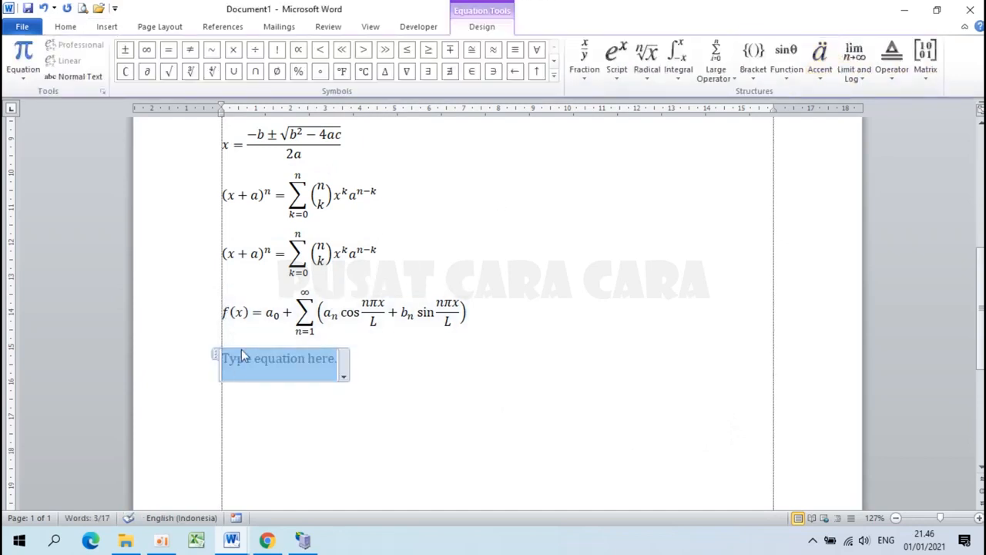
type("f")
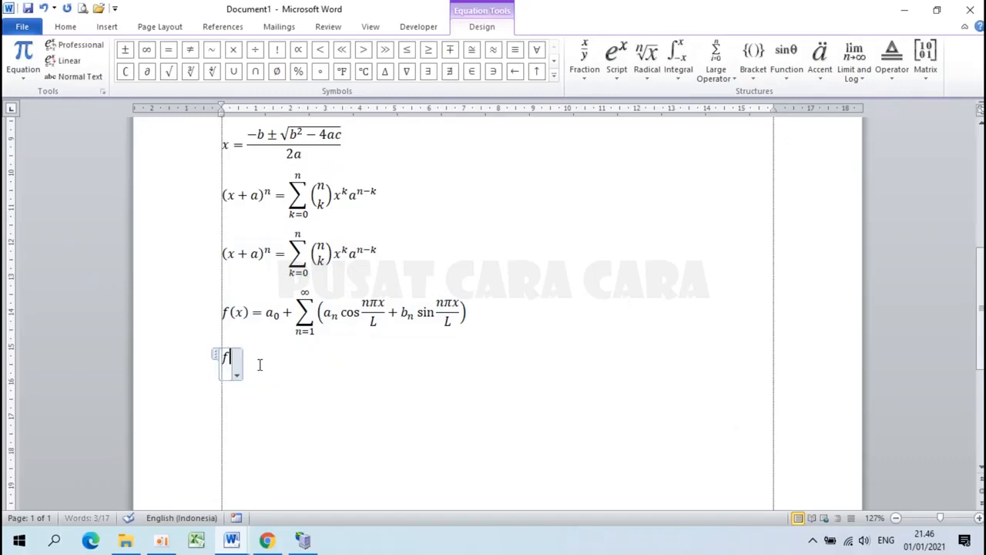
type("(x")
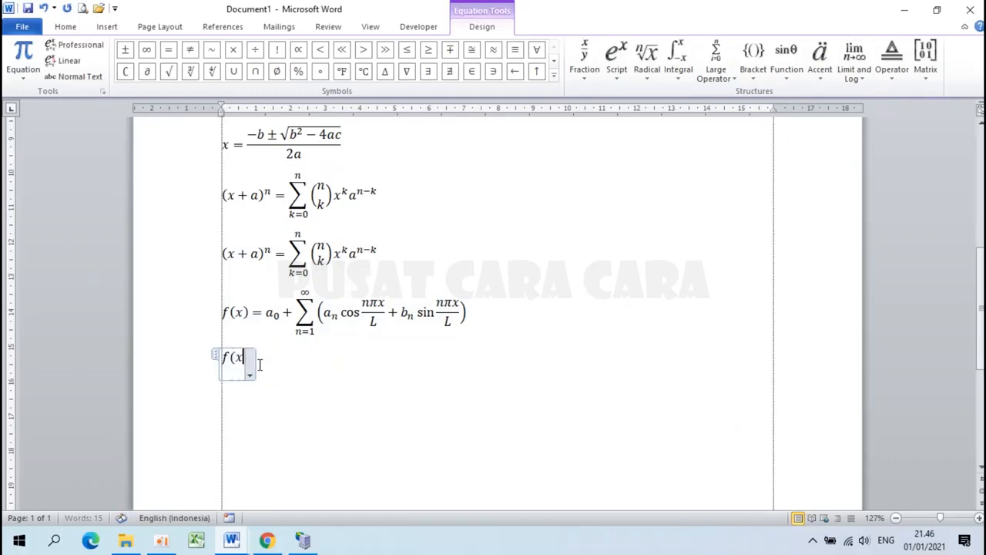
type(")=")
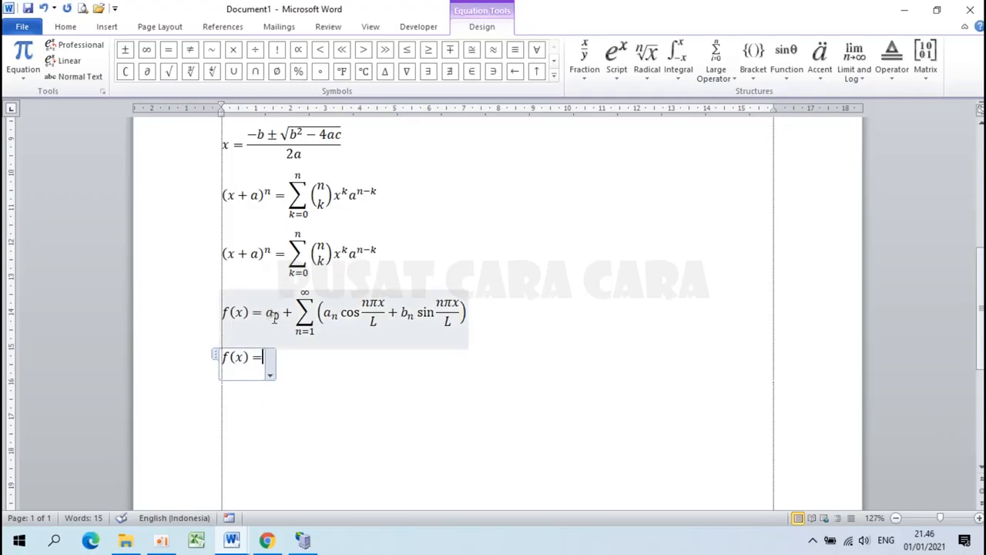
Add a subscript structure with base a and subscript 0 after f(x)=, followed by a plus sign on the baseline
left_click(621, 71)
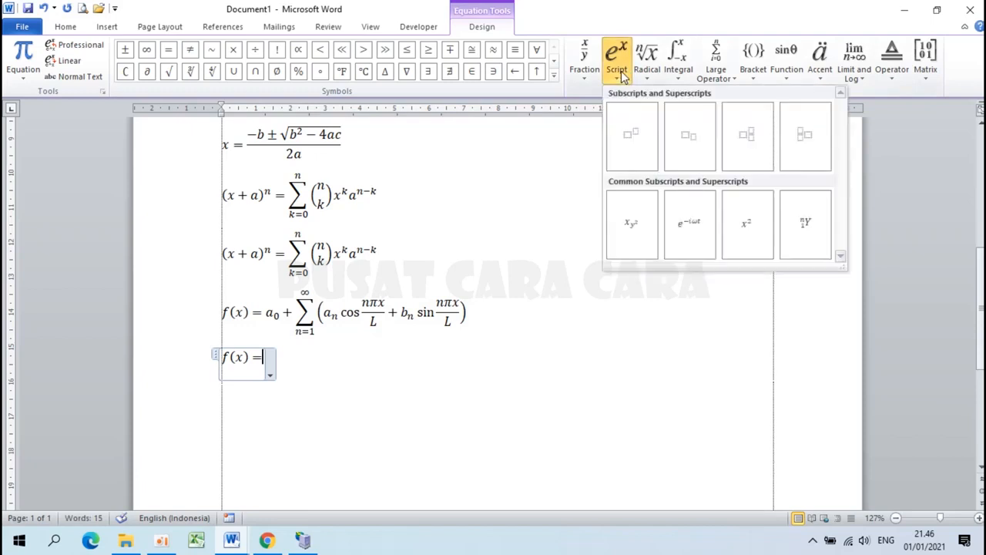
left_click(692, 142)
left_click(270, 357)
type("a")
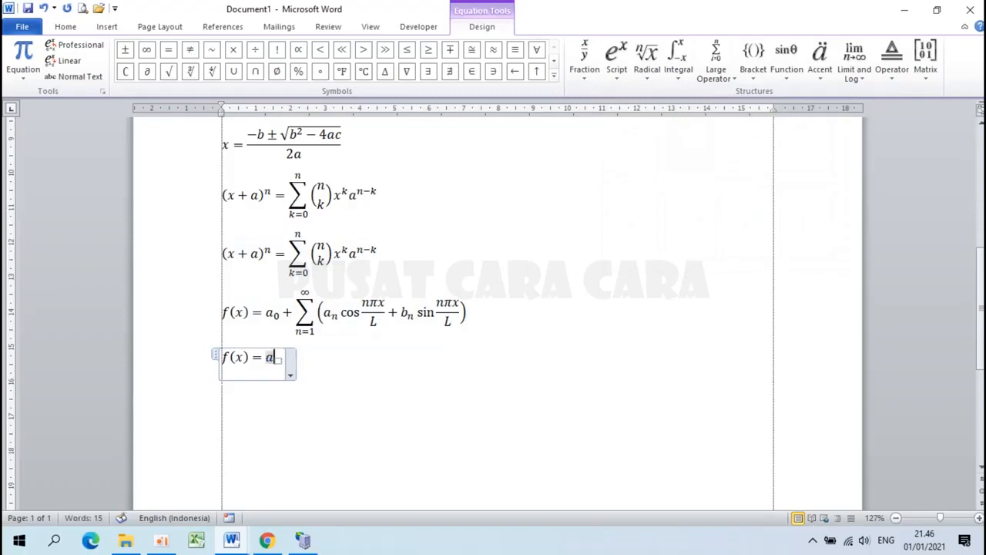
type("0")
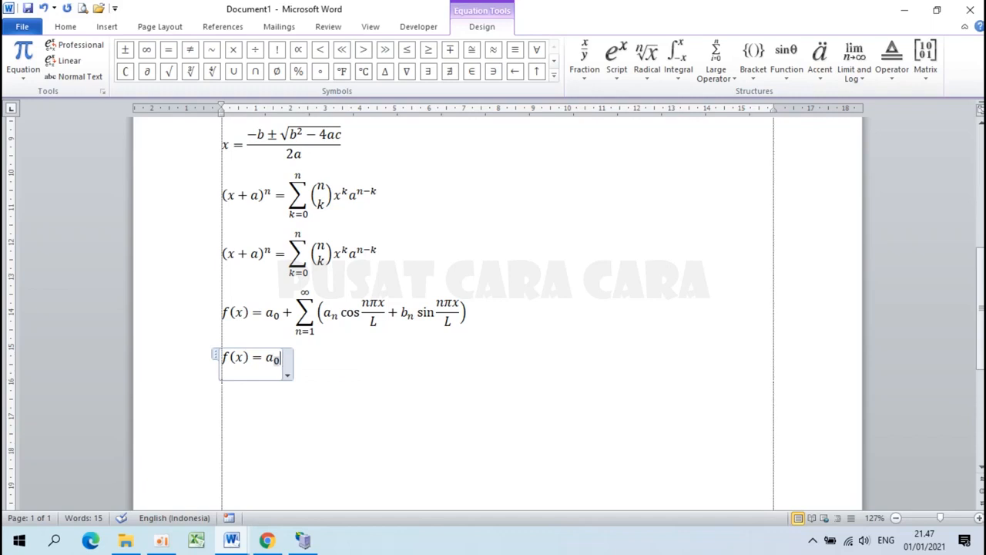
type("+")
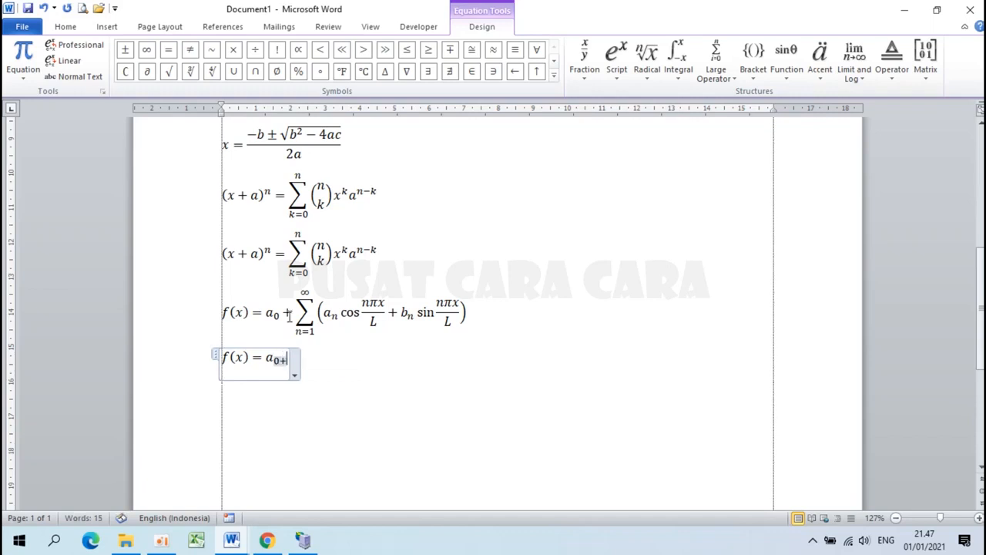
key("BackSpace")
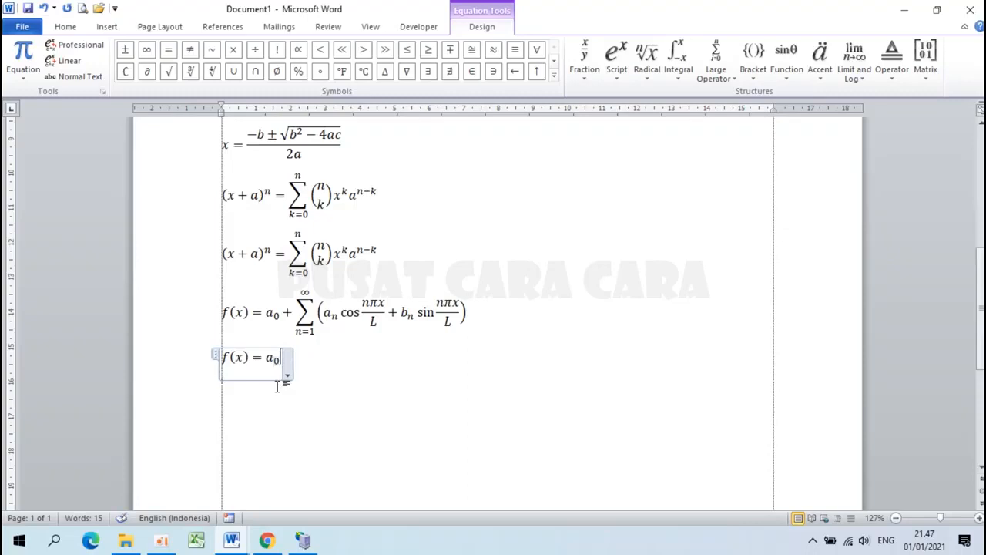
type("+")
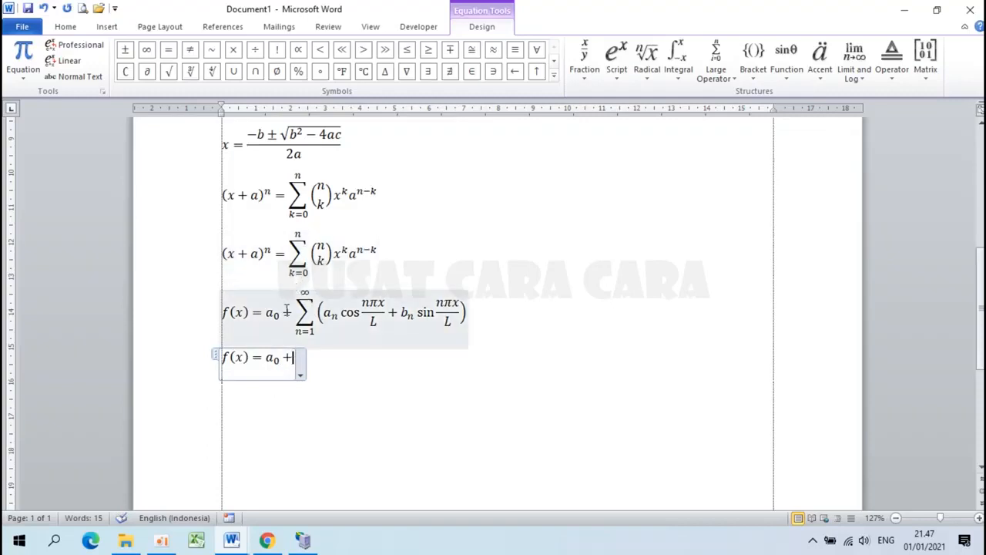
Add a summation with limits after the plus sign, with ∞ as upper limit and n=1 as lower limit
left_click(715, 71)
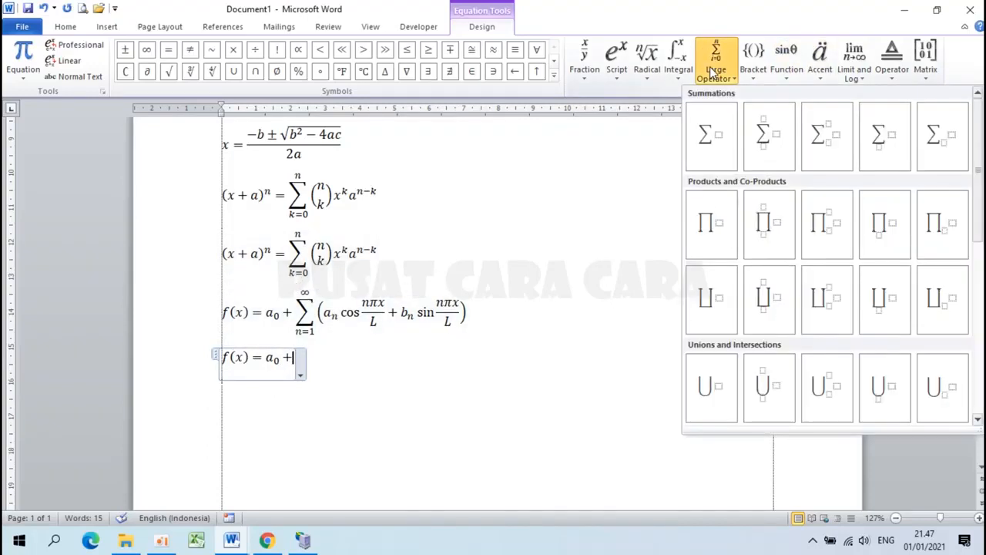
left_click(772, 132)
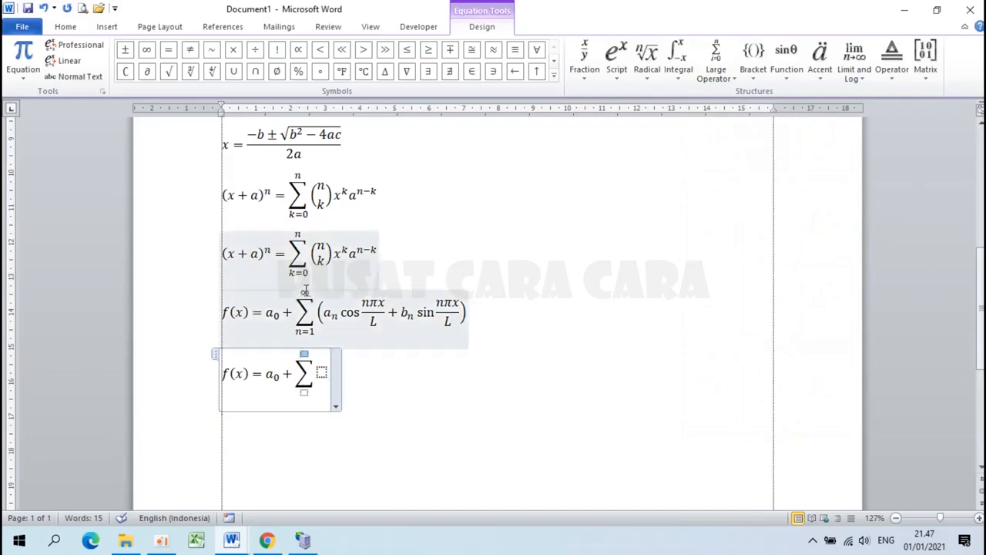
left_click(146, 50)
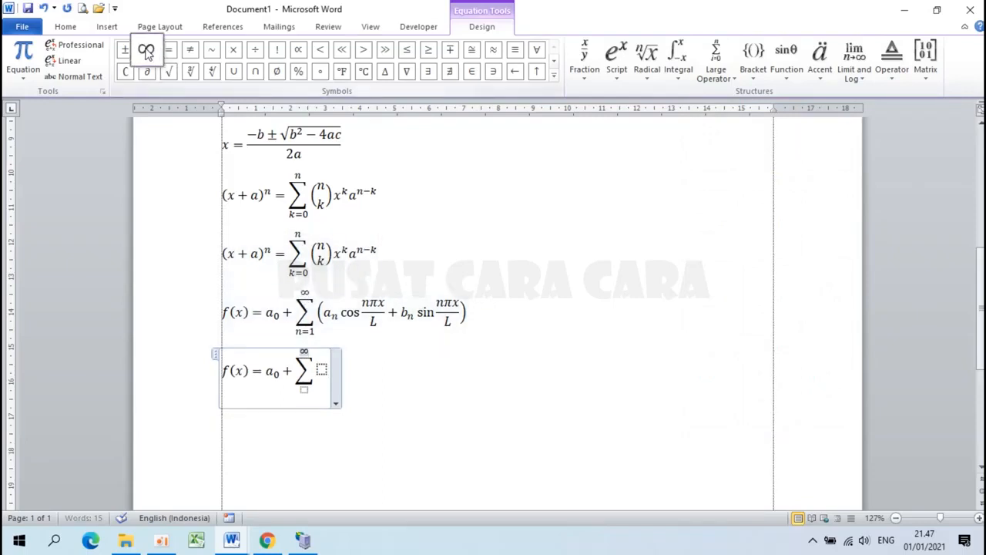
left_click(303, 390)
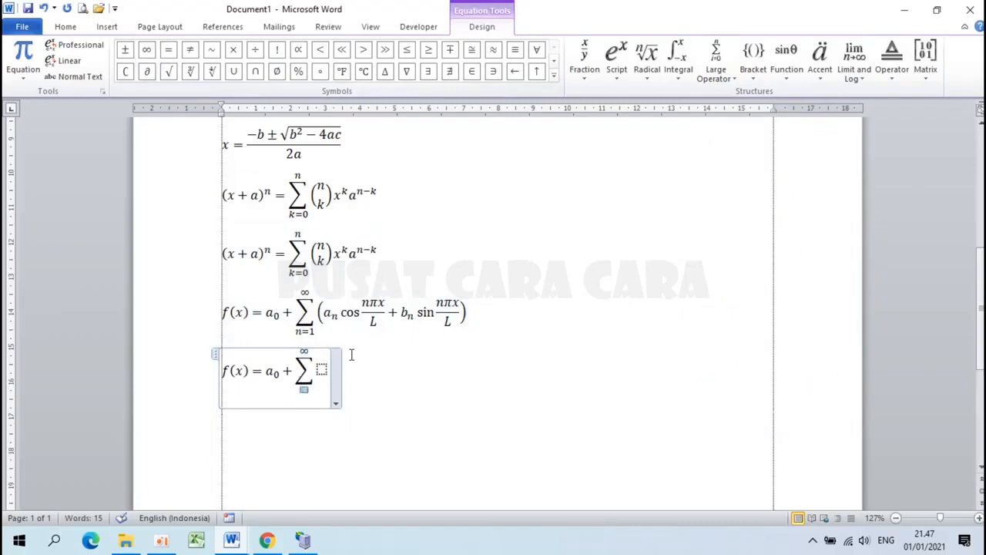
type("n=1")
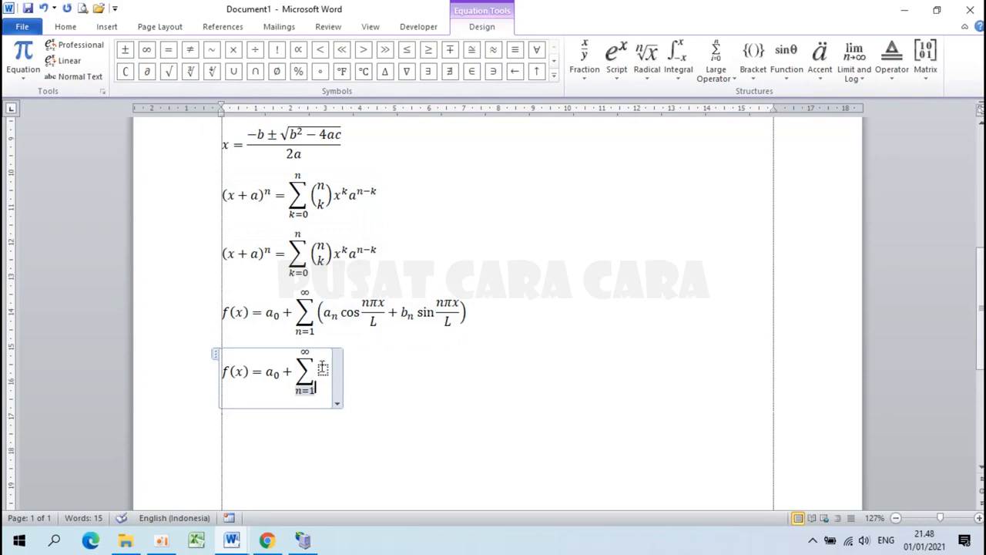
Place parentheses in the summation's argument and put a subscript structure inside them with base a and subscript n
left_click(323, 368)
left_click(745, 71)
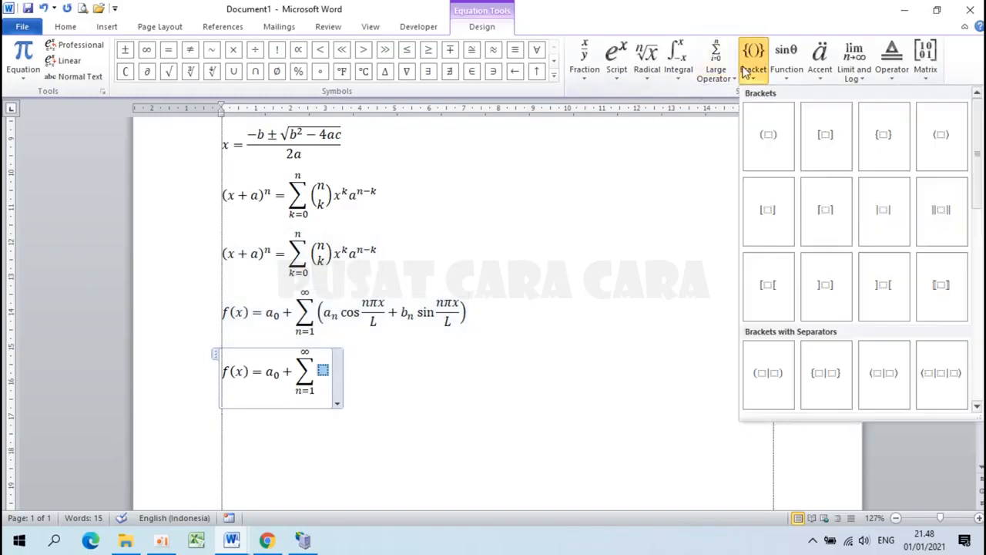
left_click(770, 135)
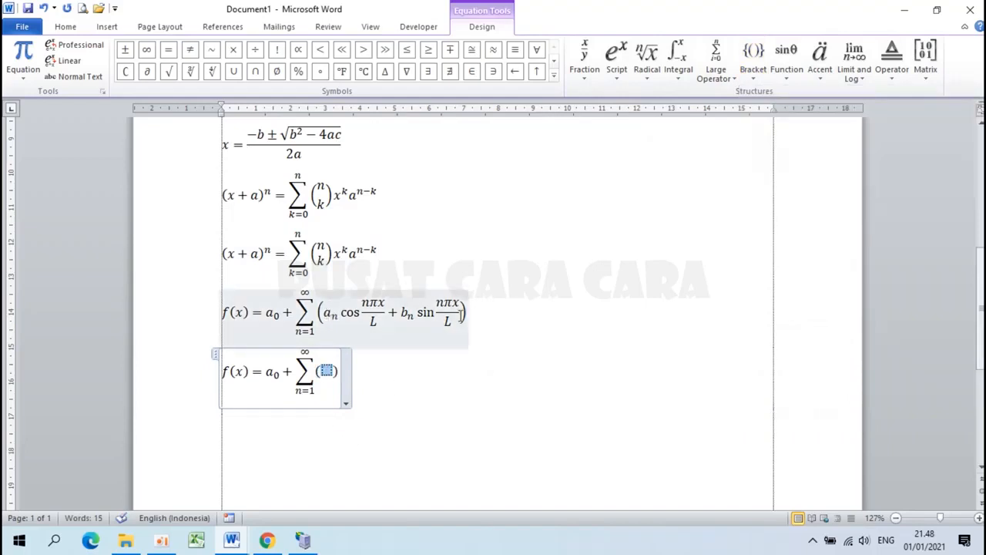
left_click(626, 68)
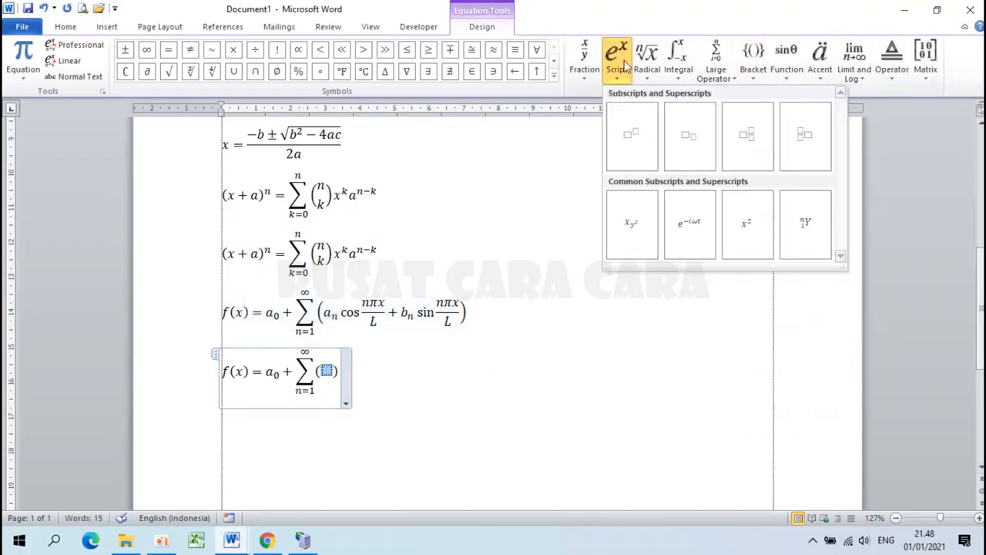
left_click(688, 137)
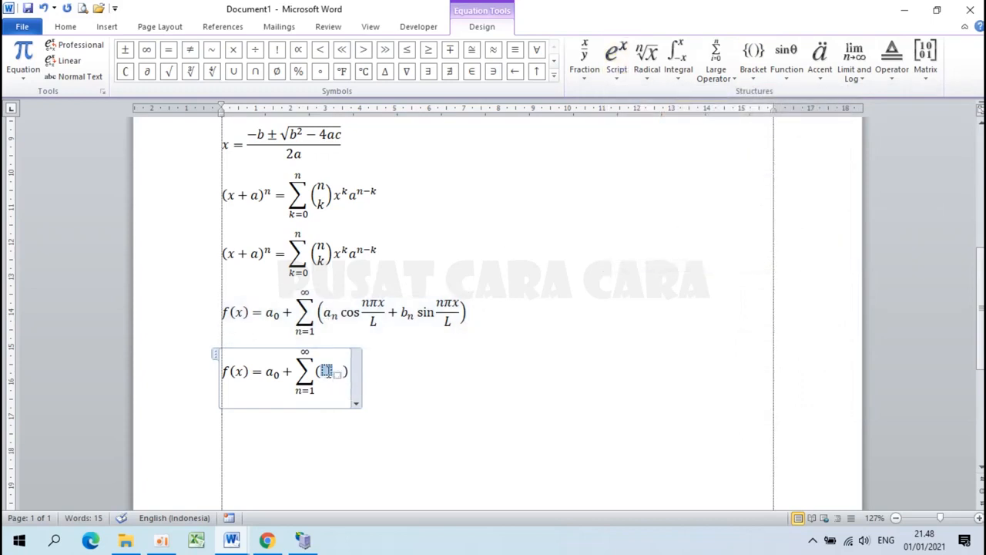
type("a_")
type("n")
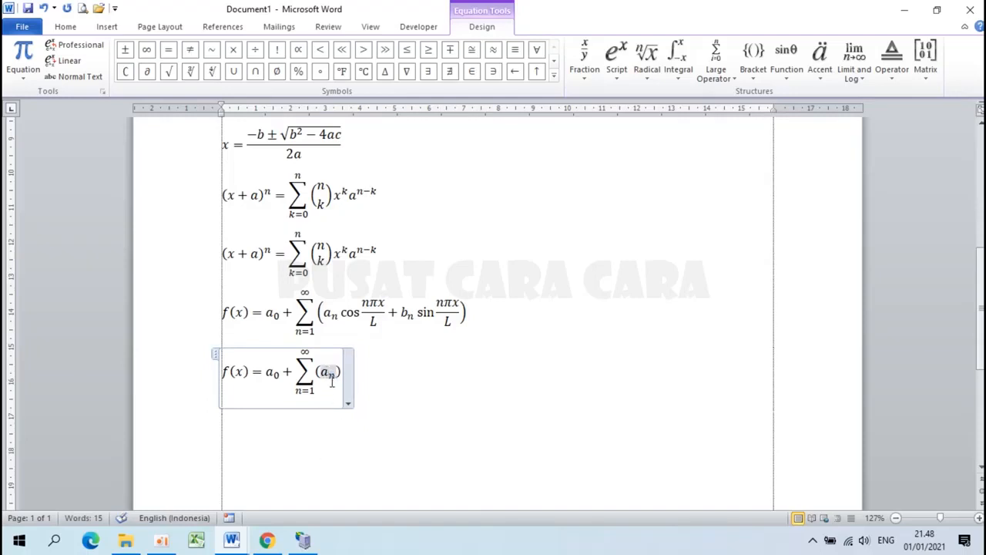
Add a cos function after aₙ and insert an empty stacked fraction as its argument
left_click(795, 76)
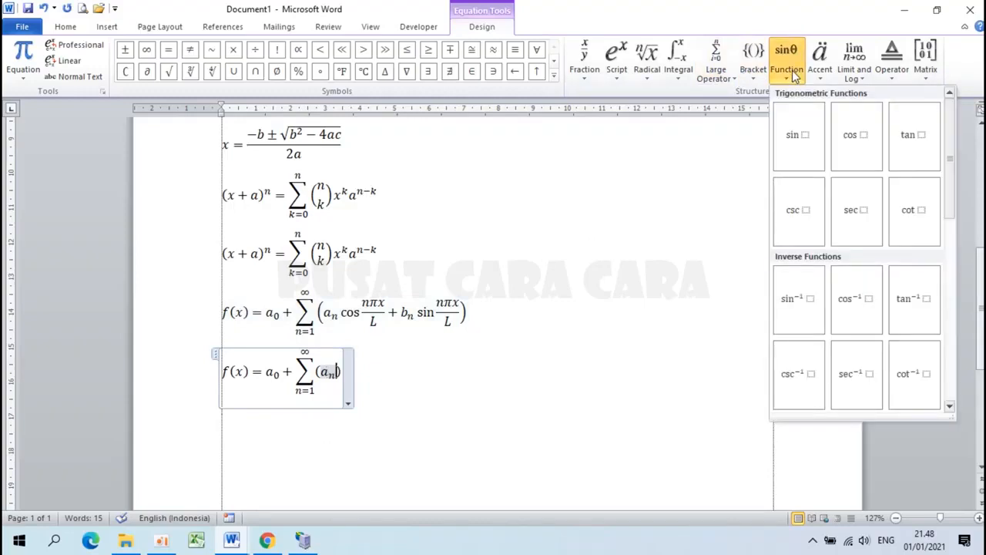
left_click(856, 137)
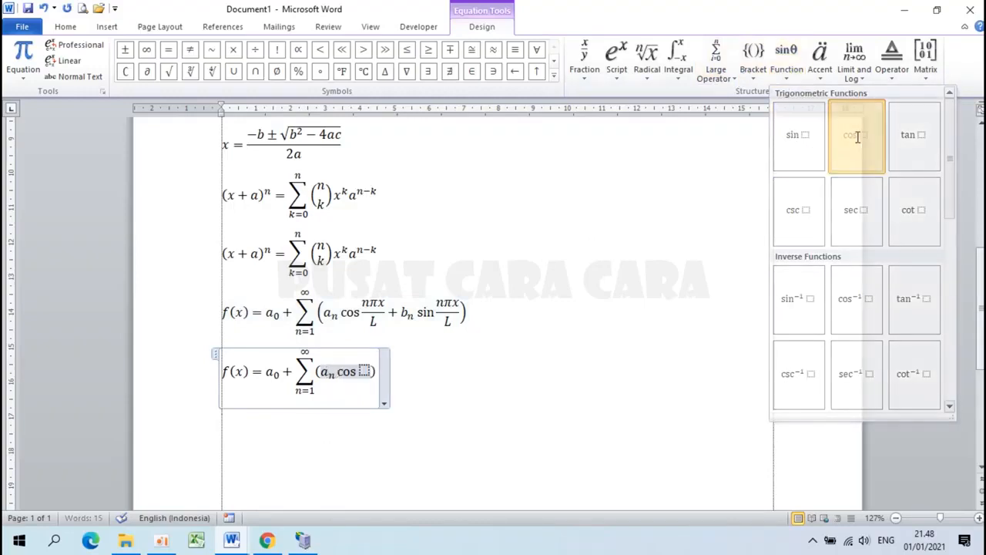
left_click(363, 371)
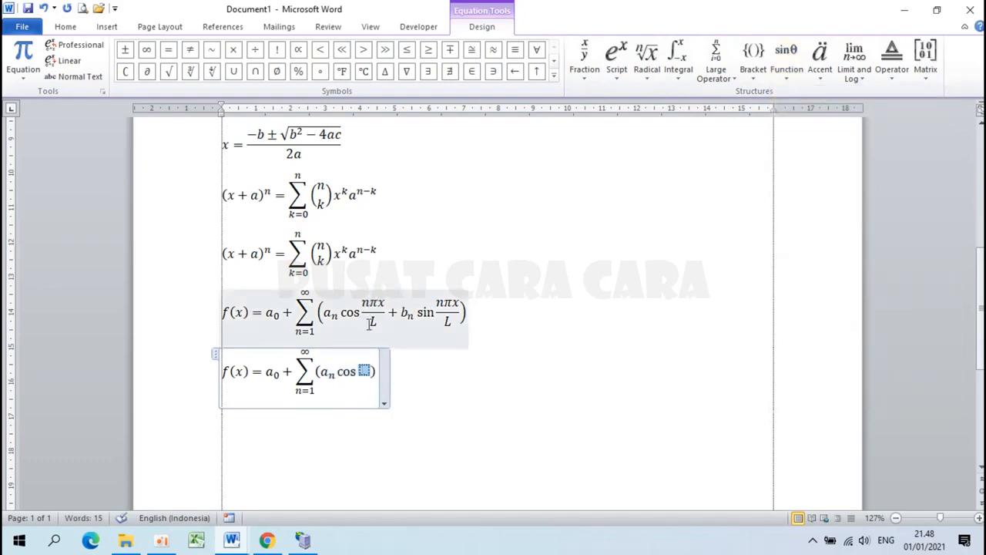
left_click(584, 60)
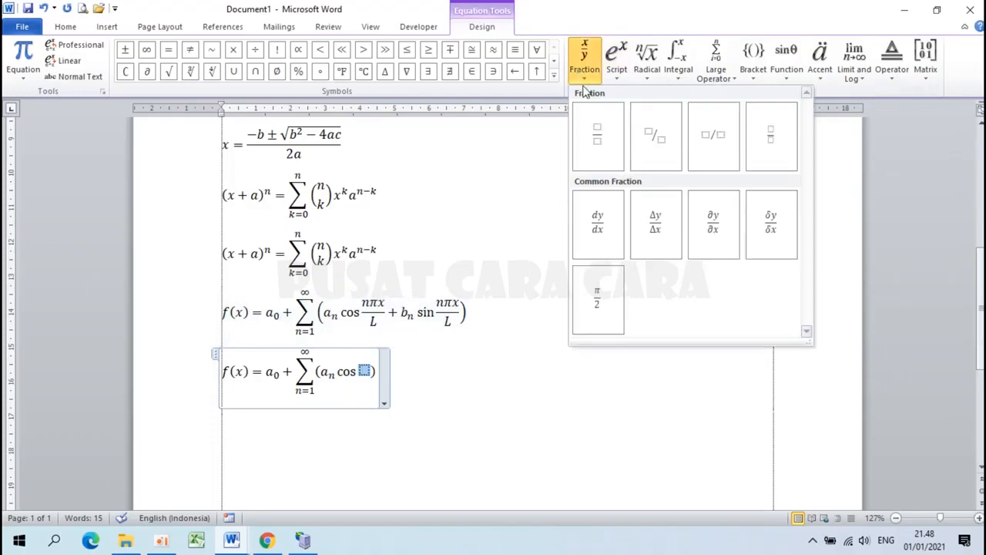
left_click(599, 150)
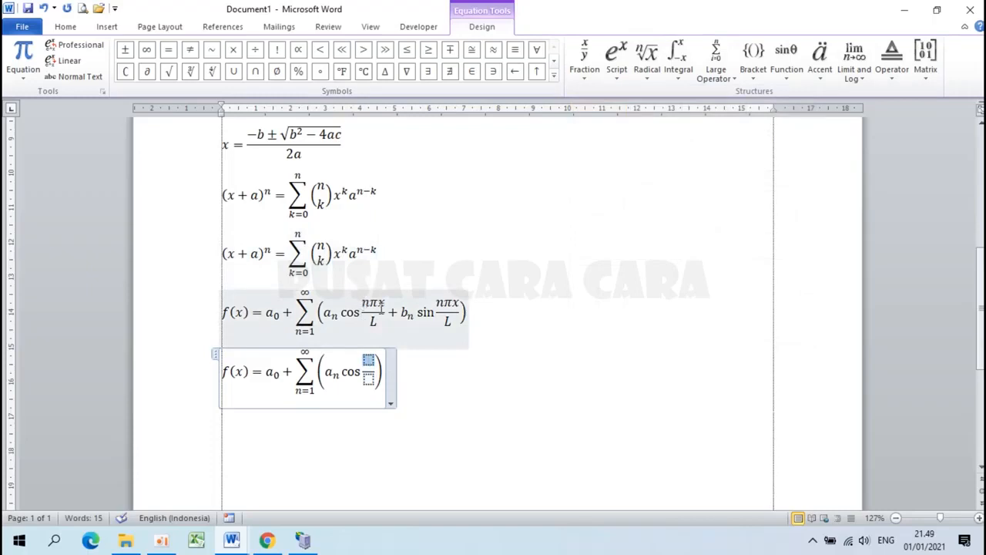
Fill the cosine fraction with nπx as numerator and L as denominator
type("n")
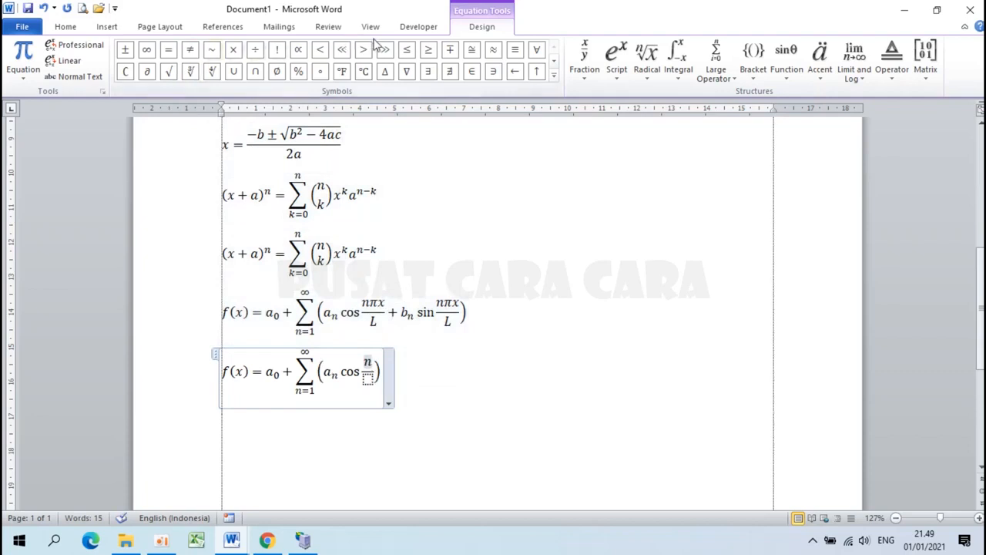
left_click(554, 65)
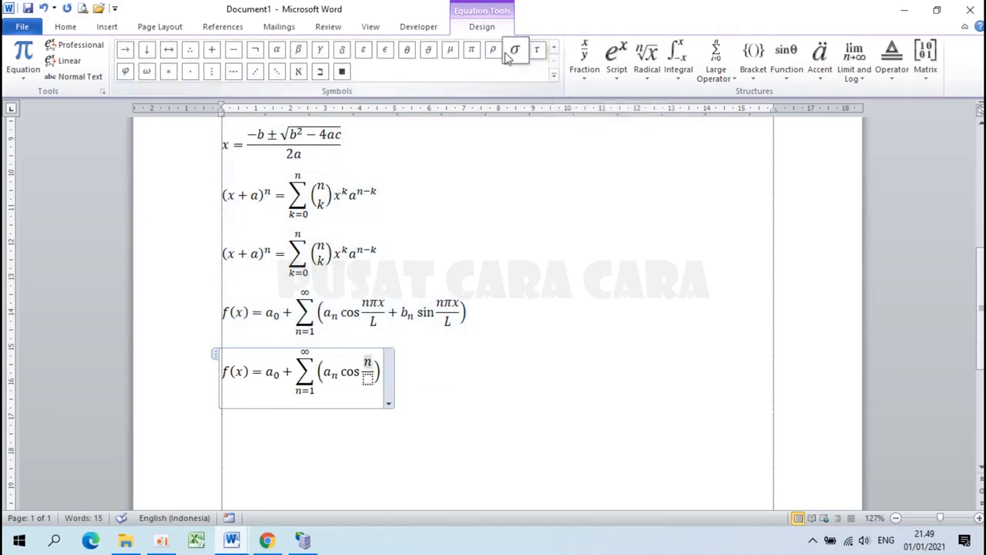
left_click(471, 51)
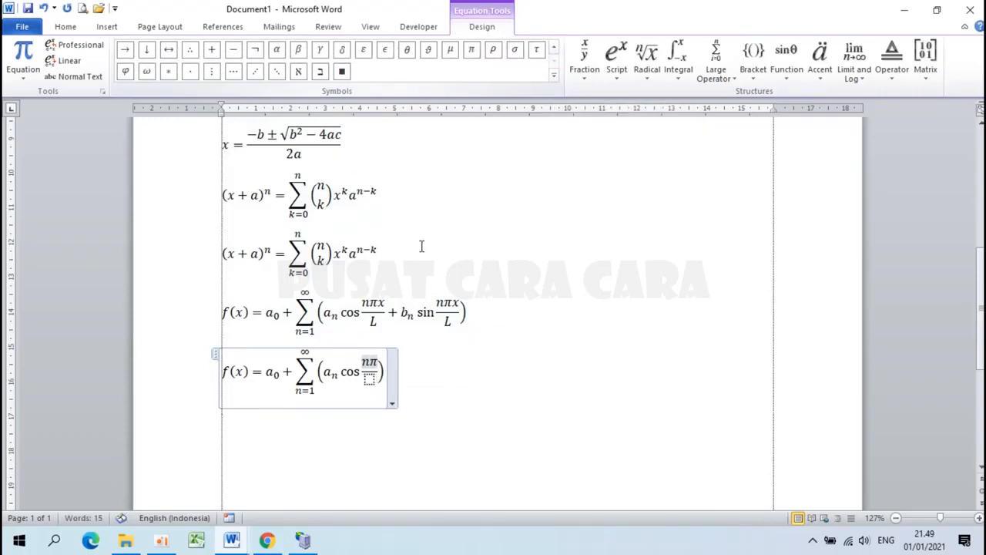
type("x")
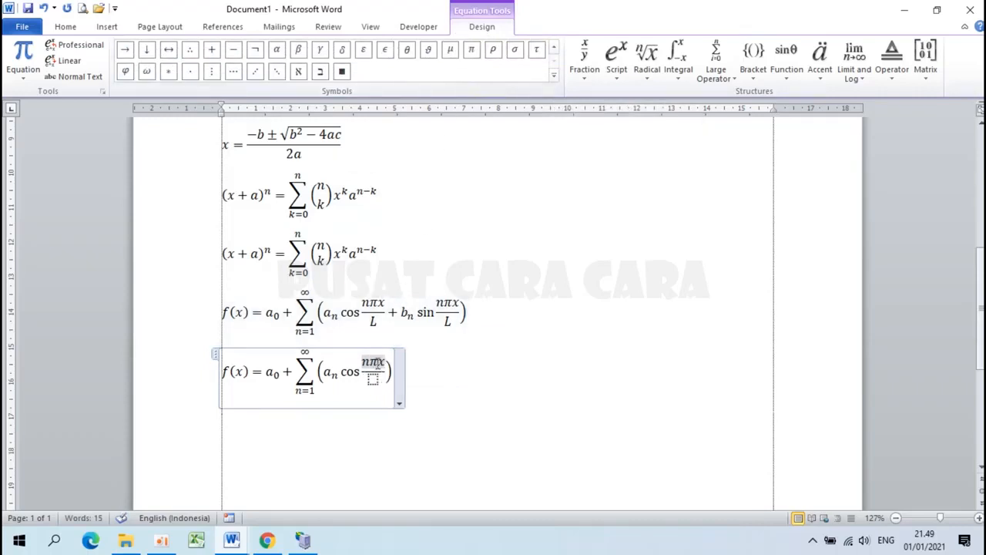
left_click(372, 378)
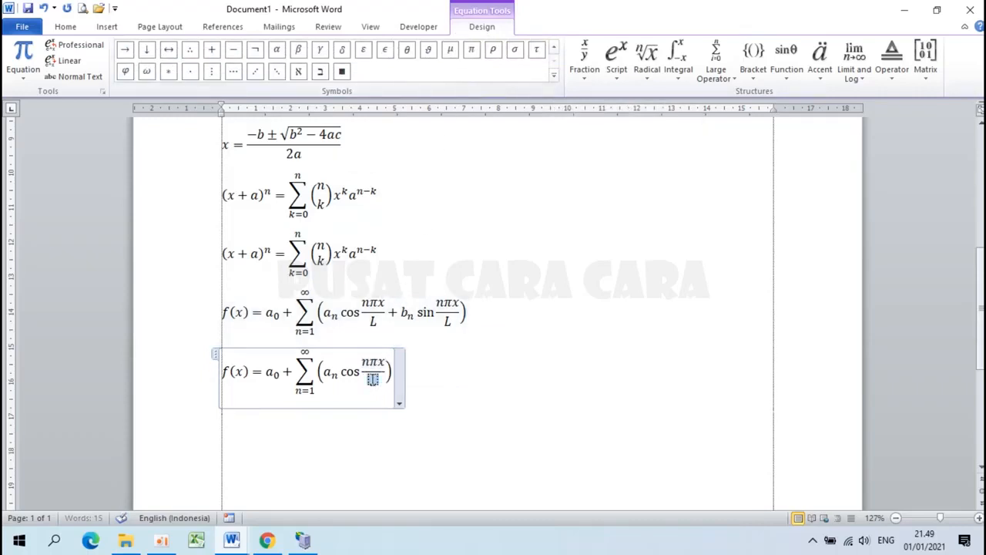
type("L")
key("Right")
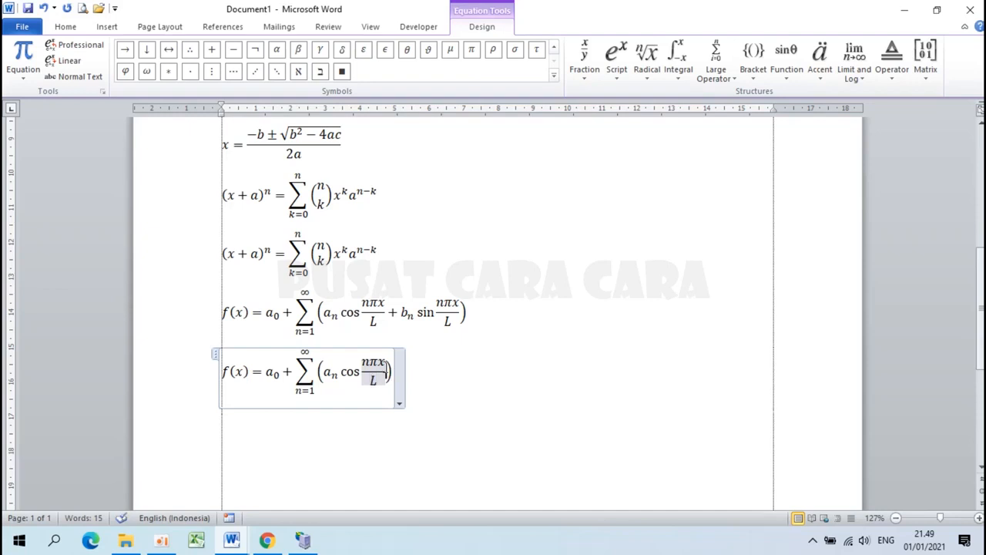
Append a plus sign after the cosine fraction, followed by a subscript structure with base b and subscript n
type("+")
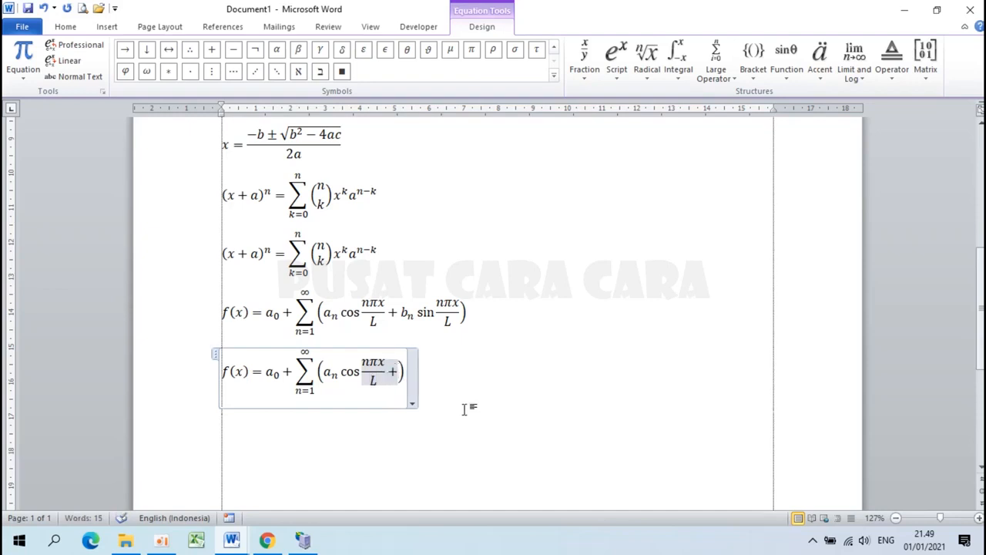
left_click(620, 61)
left_click(682, 137)
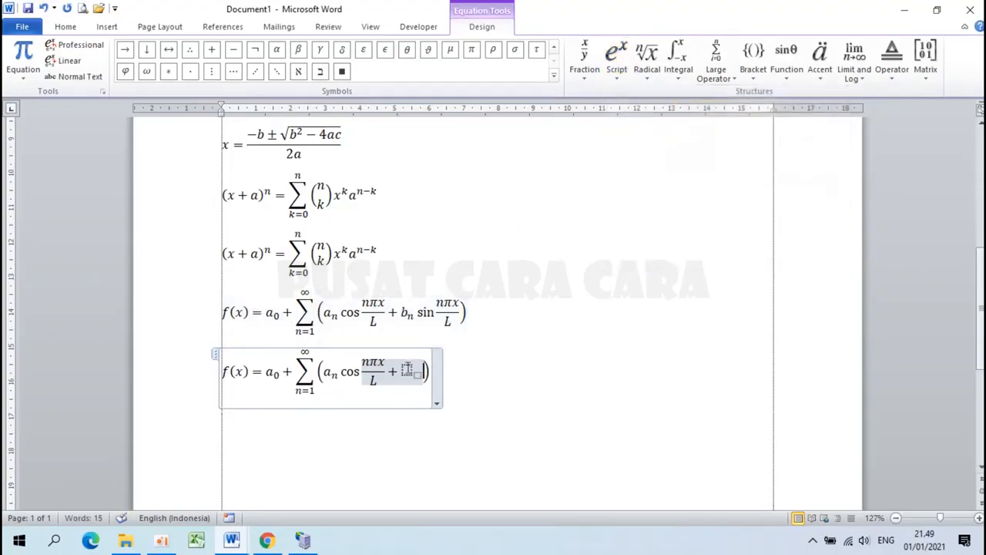
left_click(406, 370)
type("b")
left_click(411, 375)
type("n")
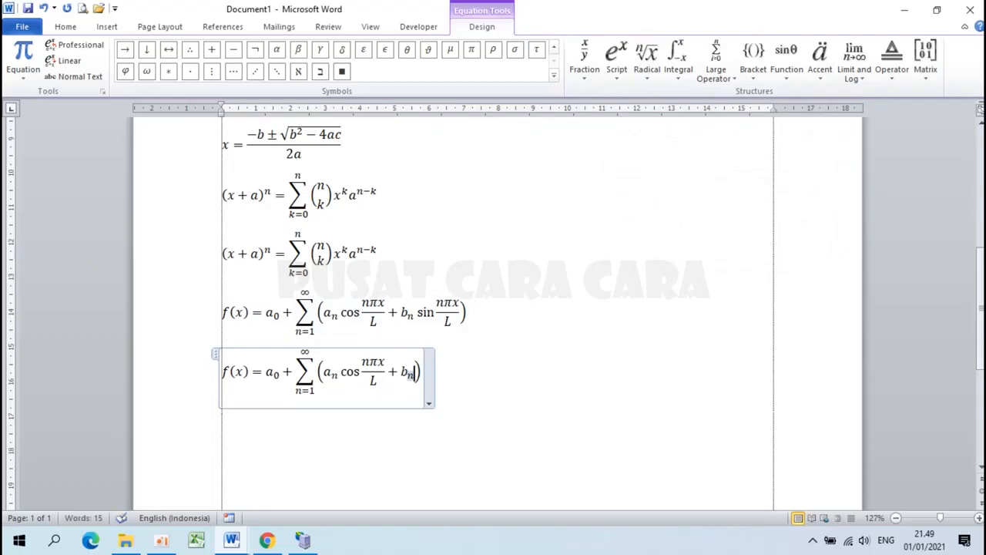
key("Right")
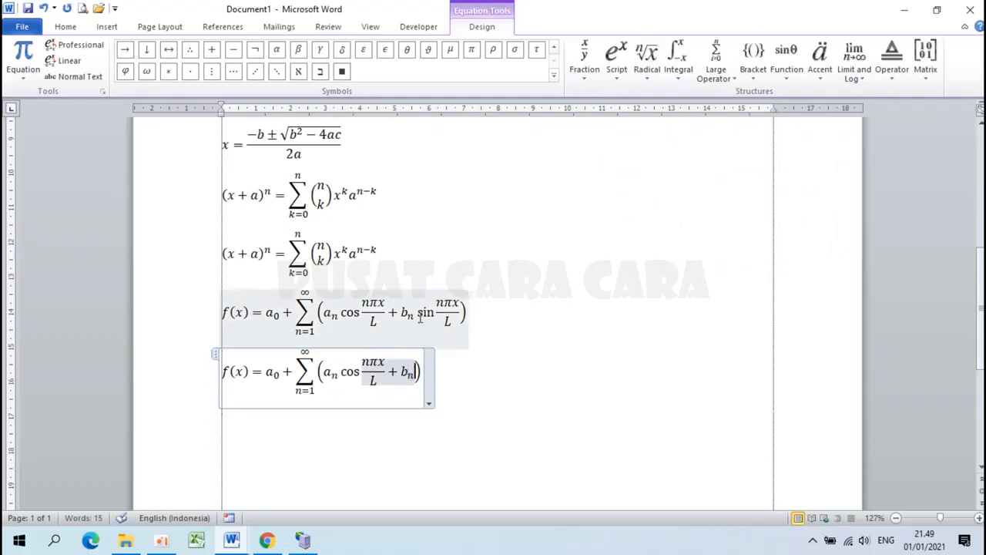
Add a sin function after bₙ and insert an empty stacked fraction as its argument
left_click(786, 69)
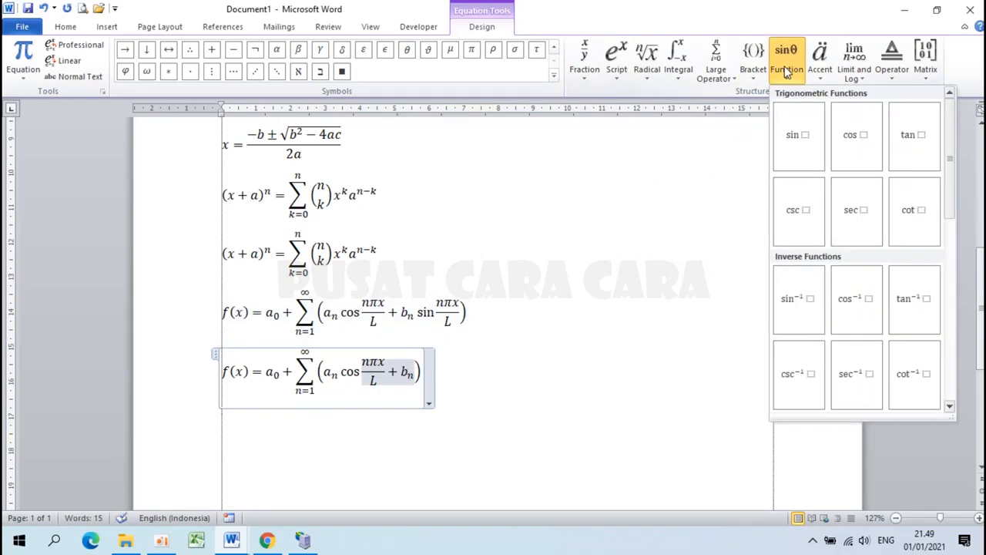
left_click(796, 136)
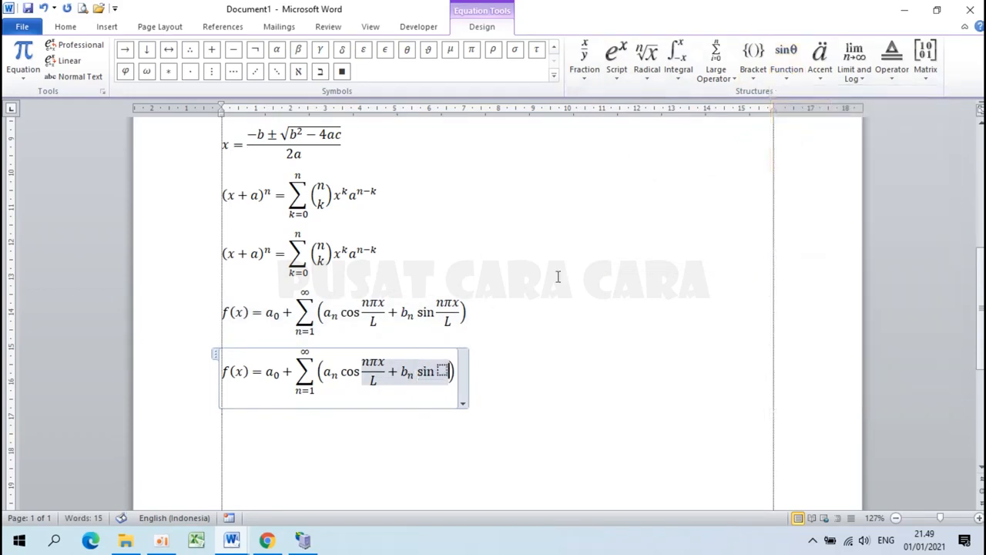
left_click(442, 370)
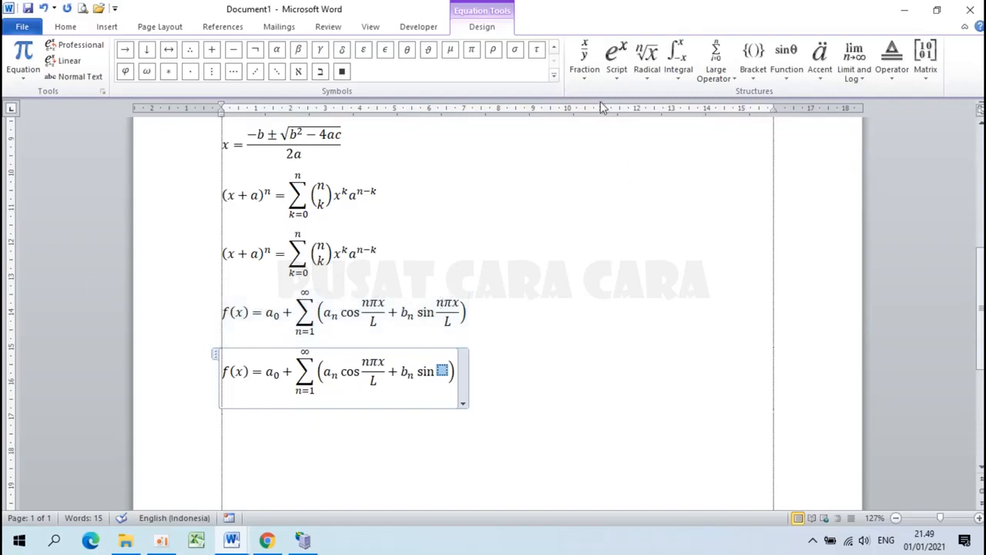
left_click(585, 77)
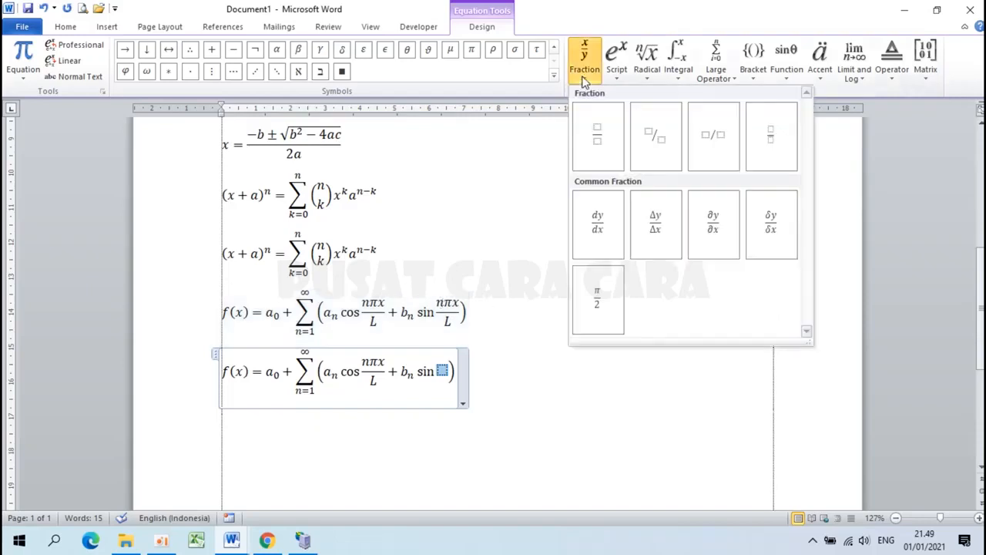
left_click(599, 135)
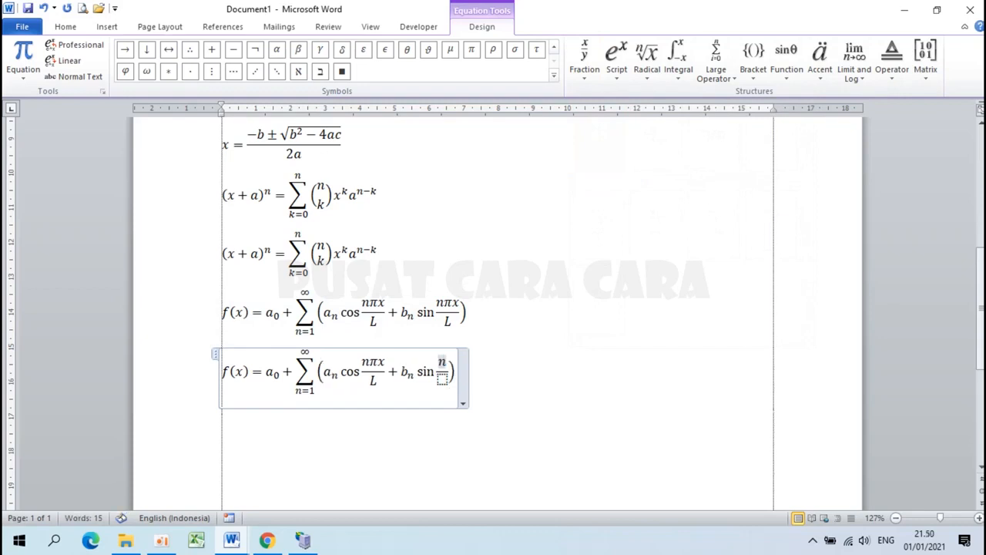
Fill the sine fraction with nπx over L and leave the equation, finishing the manual Fourier series
type("n")
left_click(475, 56)
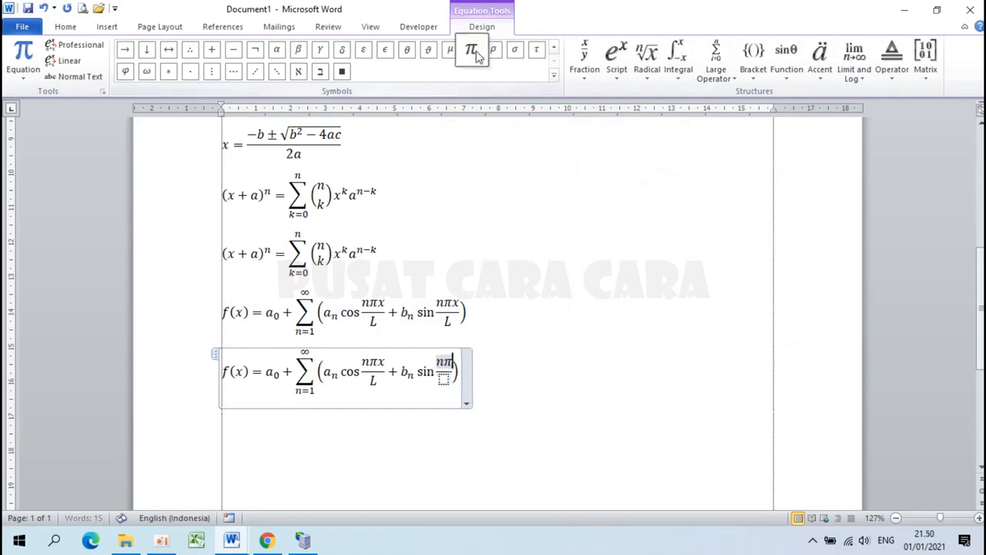
type("x")
left_click(447, 377)
type("L")
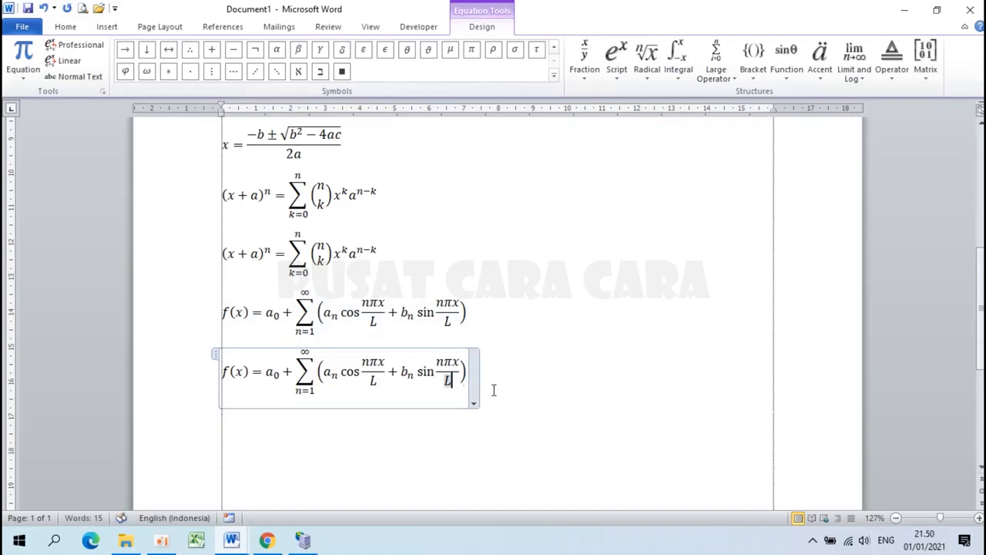
left_click(521, 393)
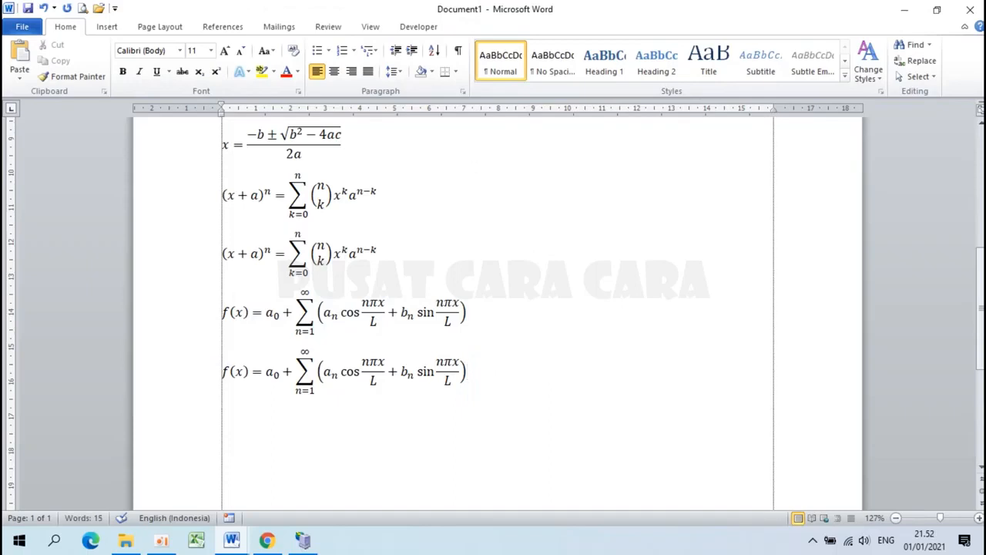
Start a new page after the Fourier series and paste the copied limit problem, (1−x)/(2−√(x+3)) as x→1, onto it
key("ctrl+Return")
scroll(486, 373, "down", 5)
scroll(486, 374, "up", 2)
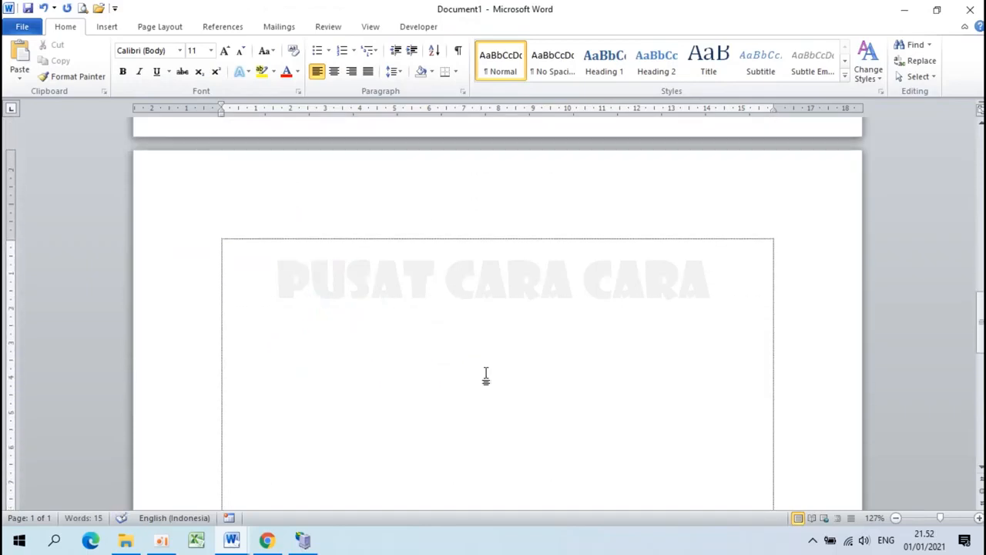
key("ctrl+v")
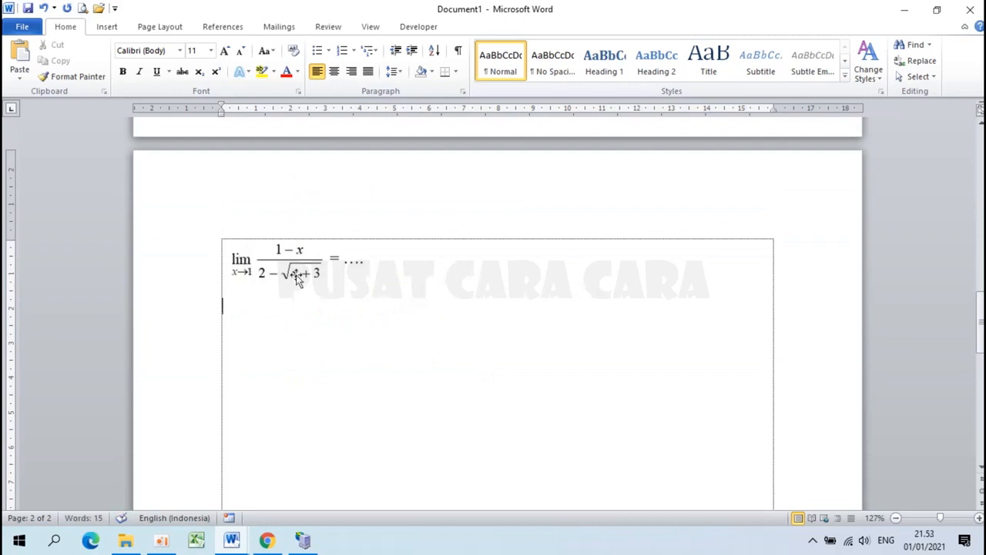
Insert a new equation below the pasted limit problem and start it with an empty limit structure
left_click(108, 29)
left_click(824, 56)
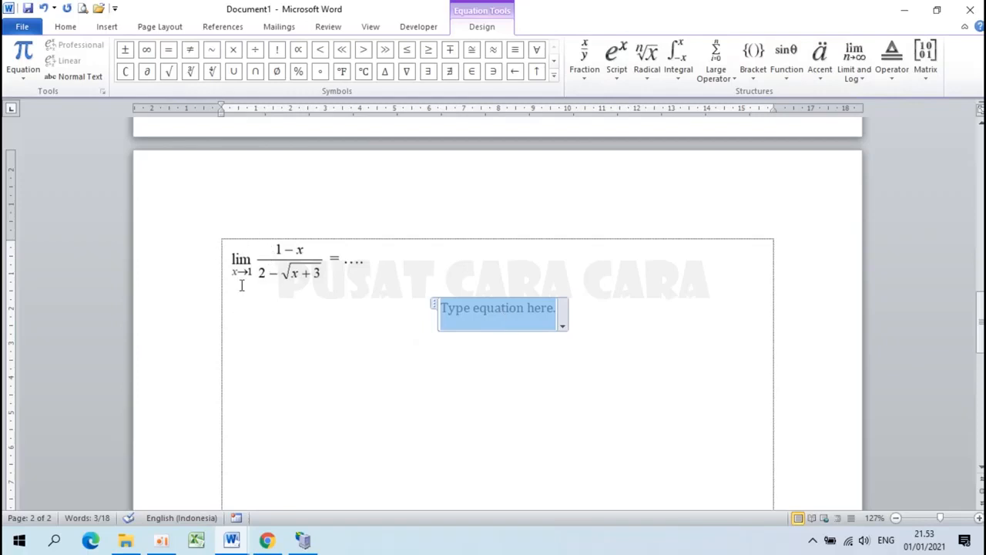
left_click(855, 58)
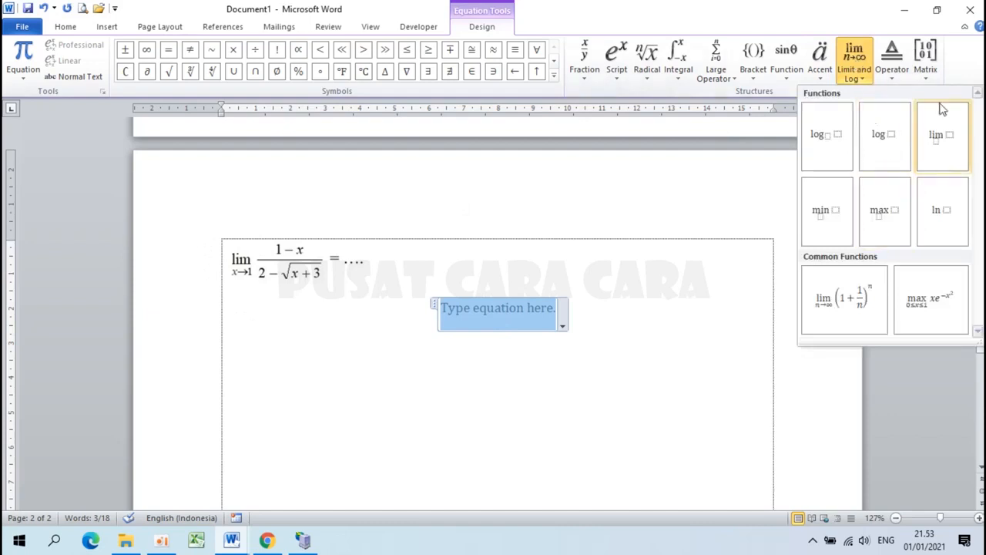
left_click(945, 138)
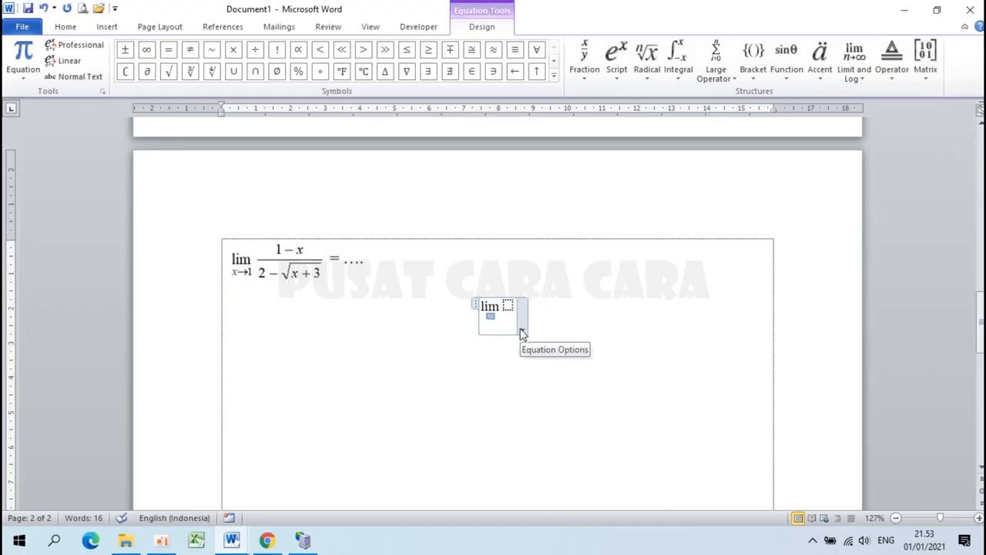
Fill the placeholder under lim with x→1
type("x")
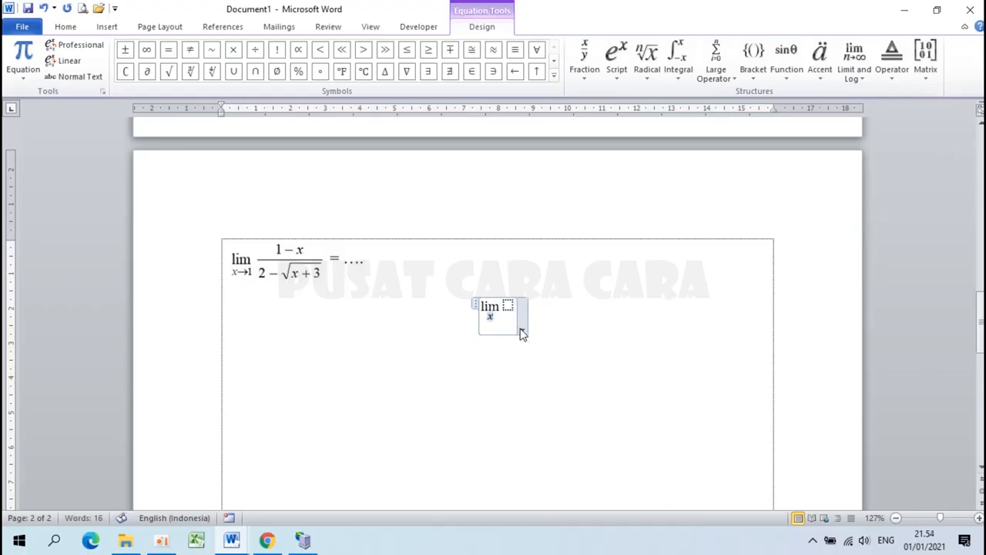
left_click(553, 63)
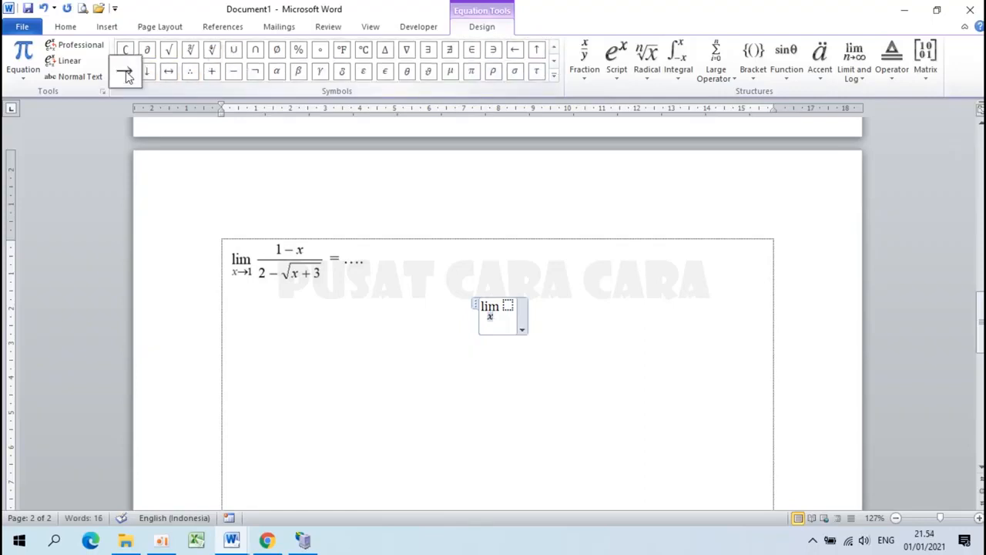
left_click(126, 73)
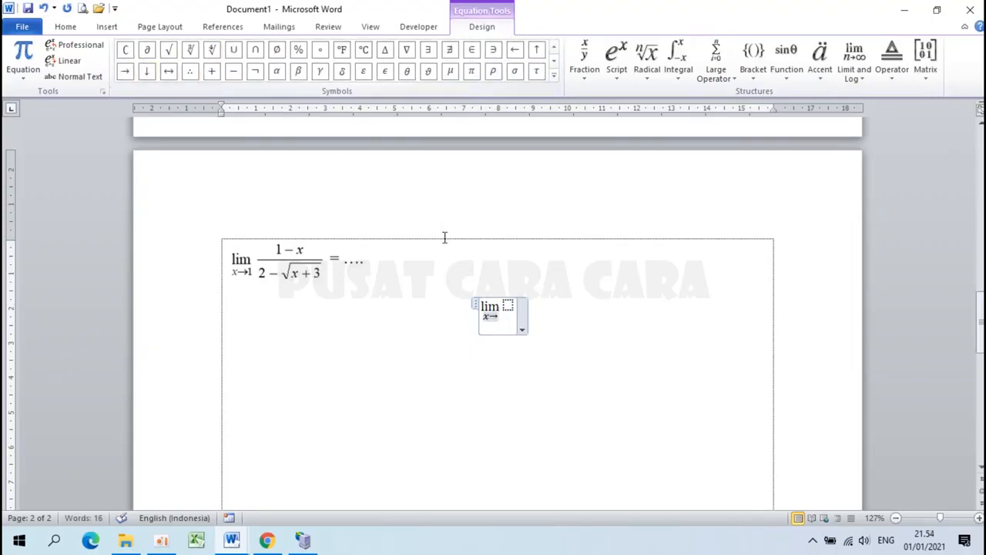
type("1")
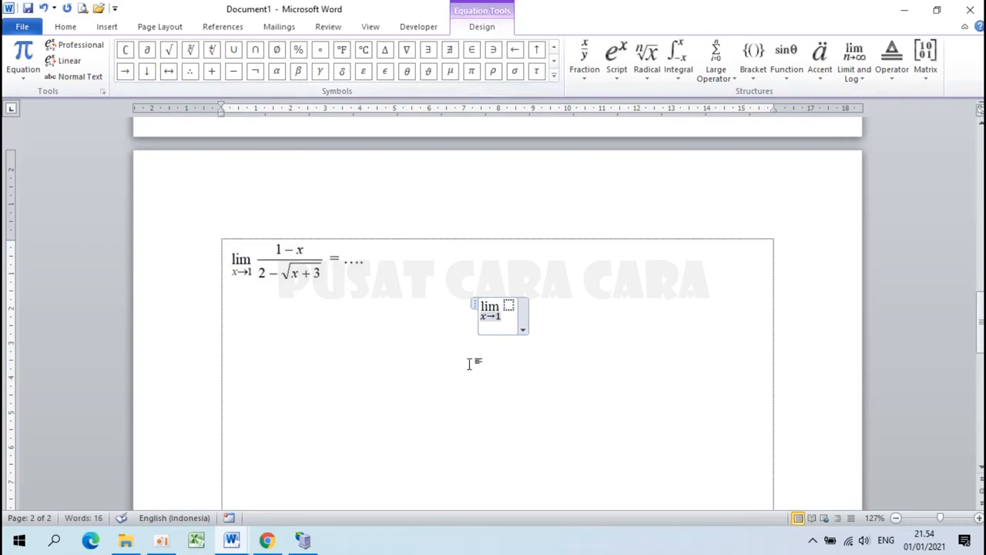
Insert a stacked fraction as the limit's argument and enter 1−x as its numerator
left_click(509, 307)
left_click(509, 306)
left_click(590, 68)
left_click(598, 139)
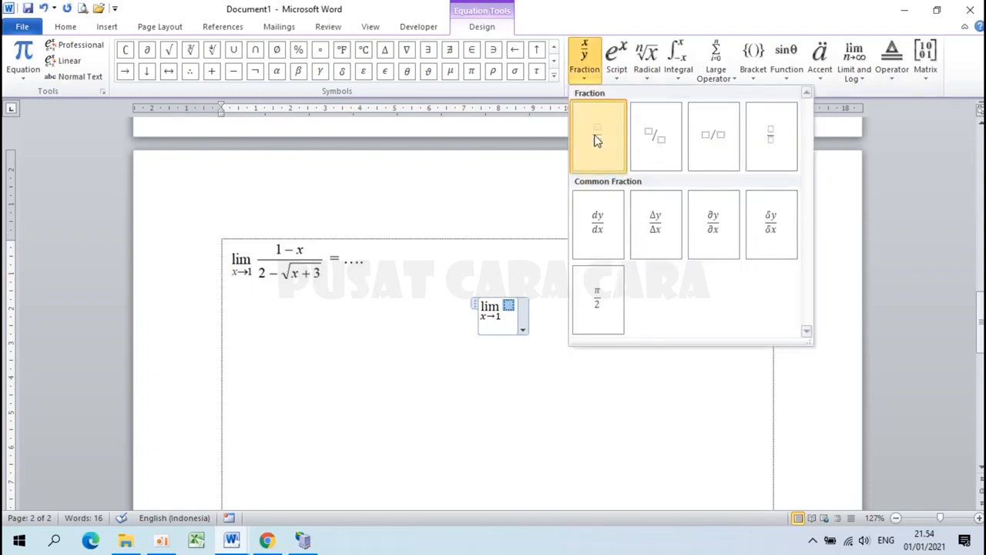
left_click(509, 305)
type("1-")
type("x")
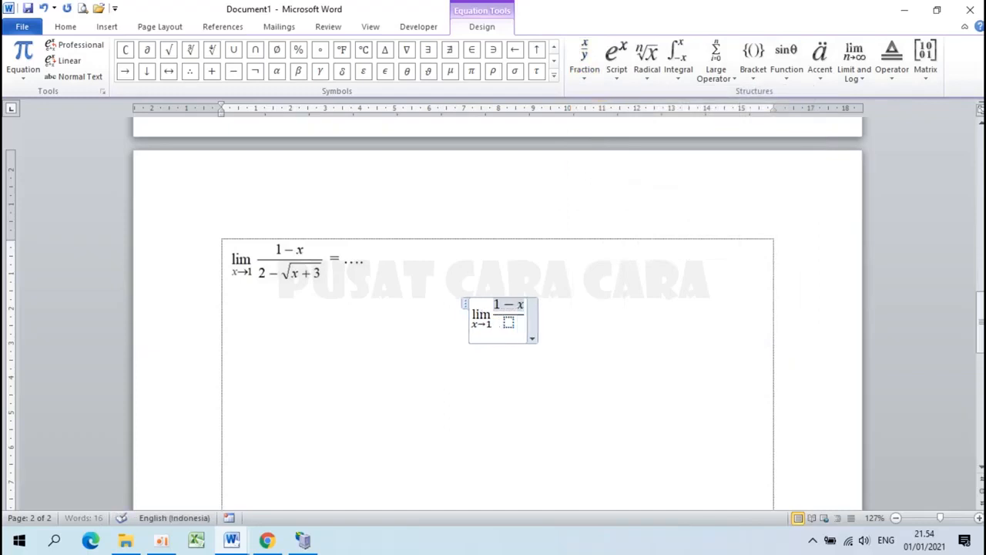
Enter 2−√(x+3) as the fraction's denominator using a square root structure, and leave the equation
key("Down")
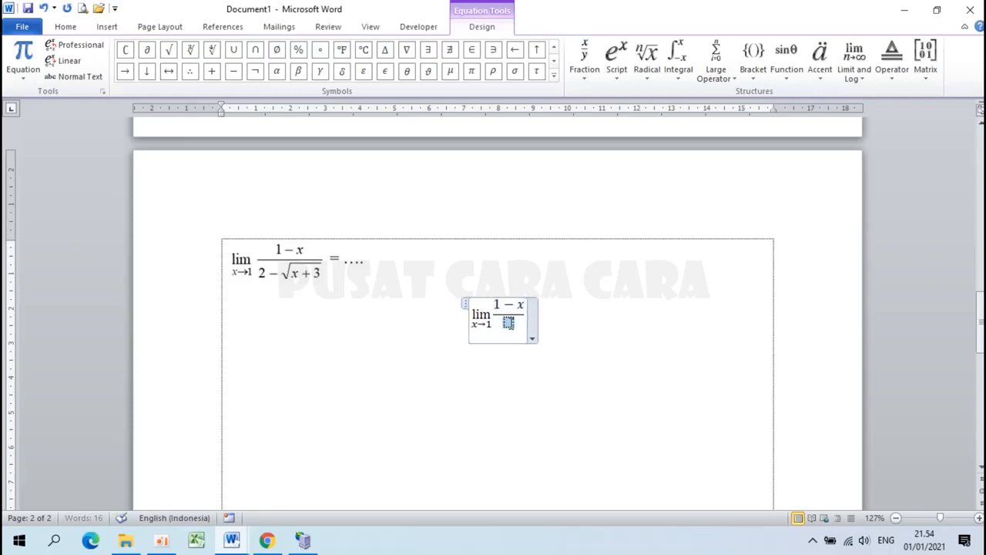
type("2-")
left_click(624, 70)
left_click(651, 68)
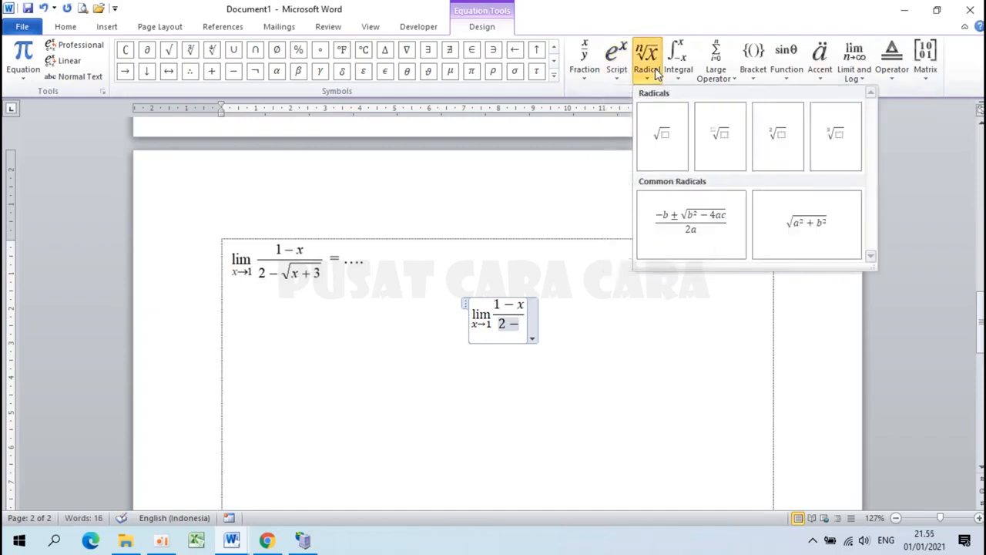
left_click(668, 139)
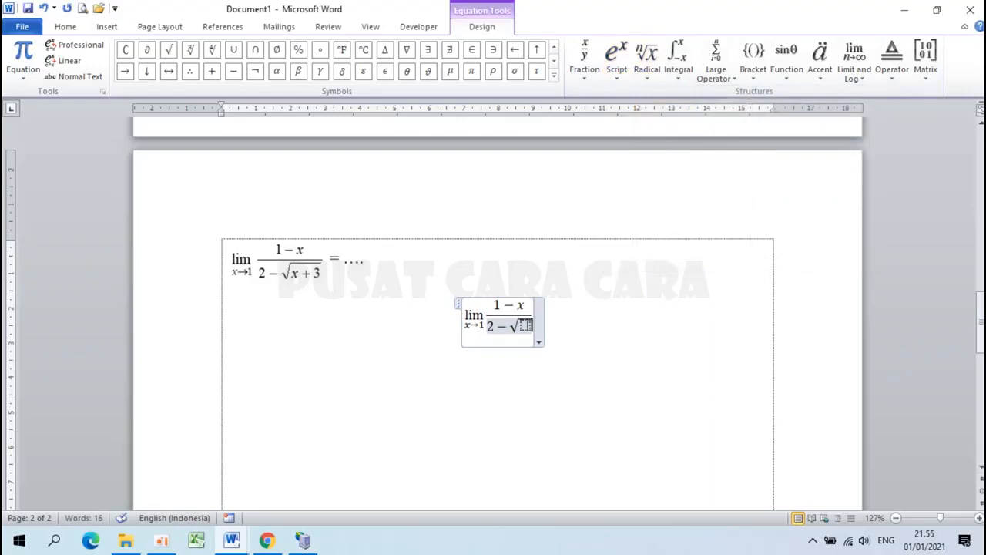
type("x+3")
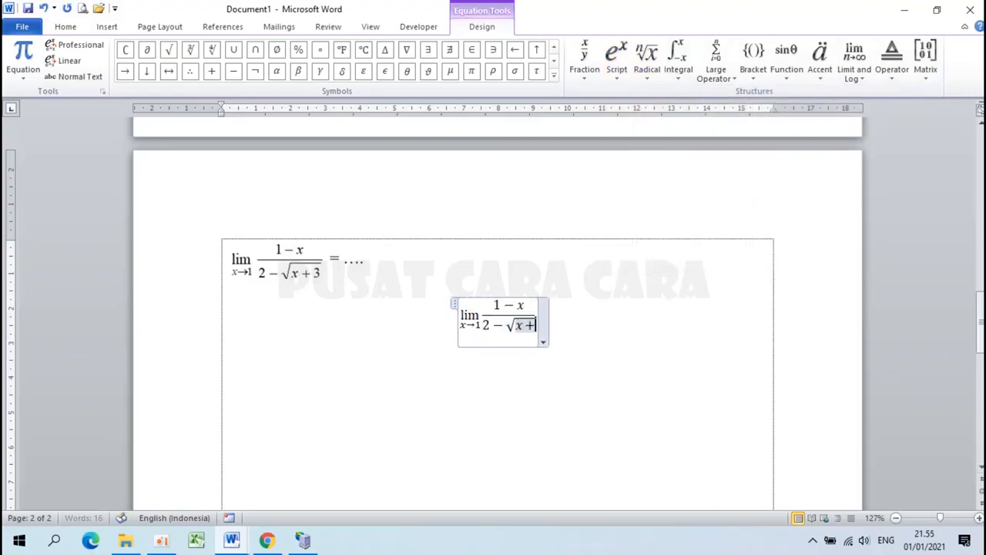
left_click(559, 338)
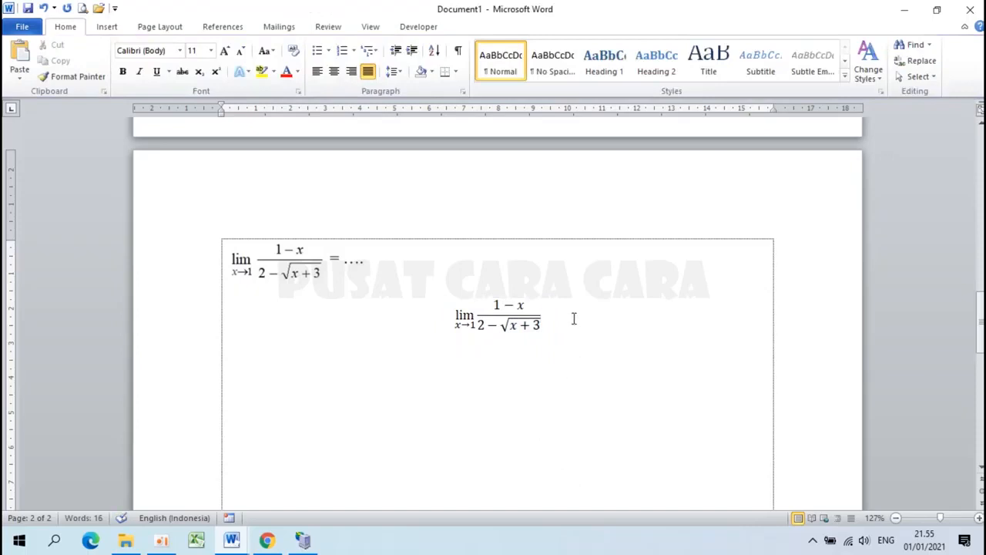
Left-align the finished limit equation beneath the pasted problem
left_click_drag(564, 317, 462, 315)
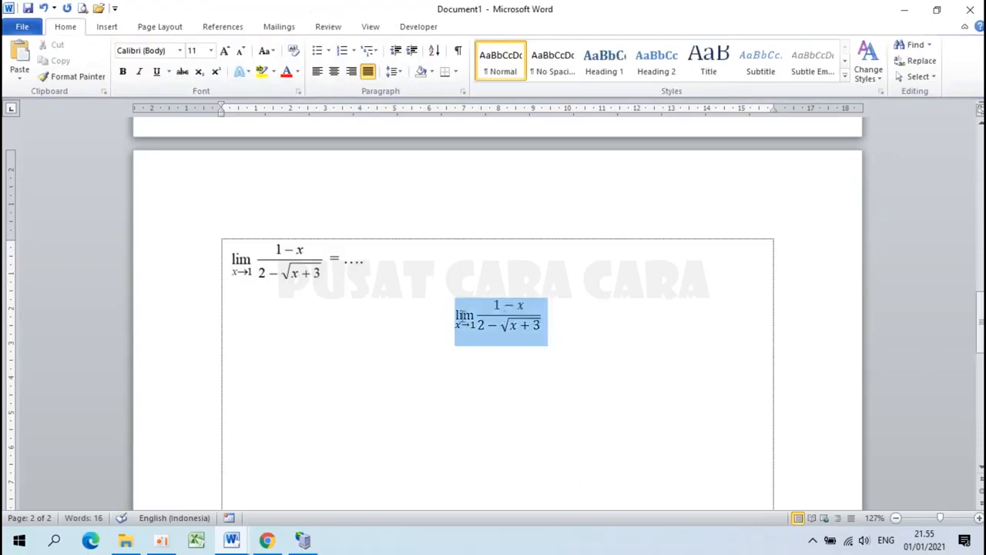
left_click(315, 73)
left_click(352, 335)
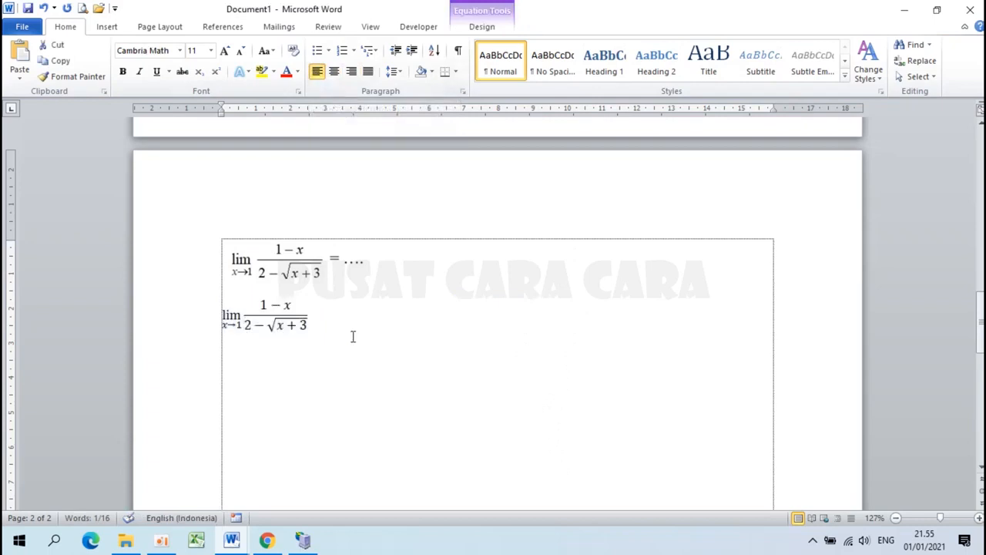
left_click(287, 264)
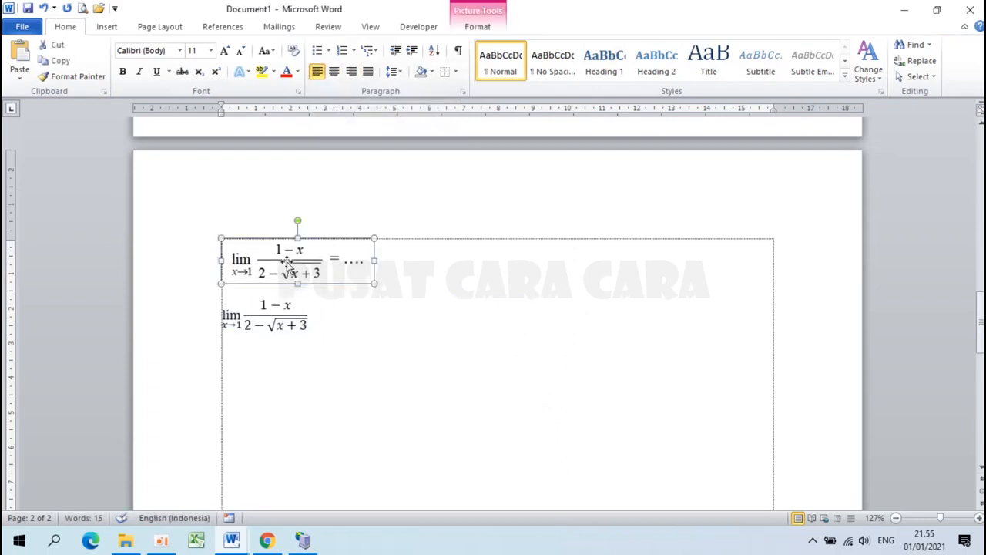
left_click(286, 307)
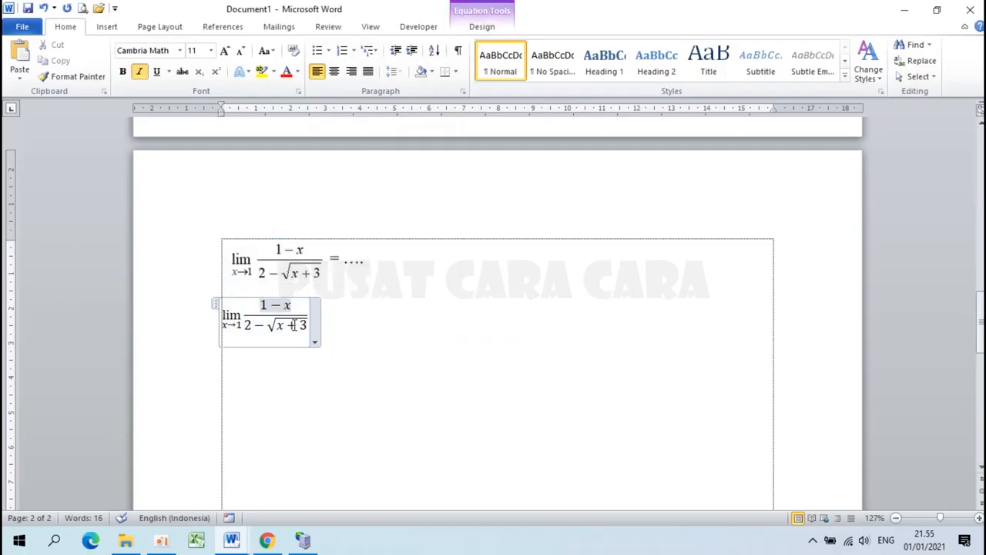
double_click(301, 310)
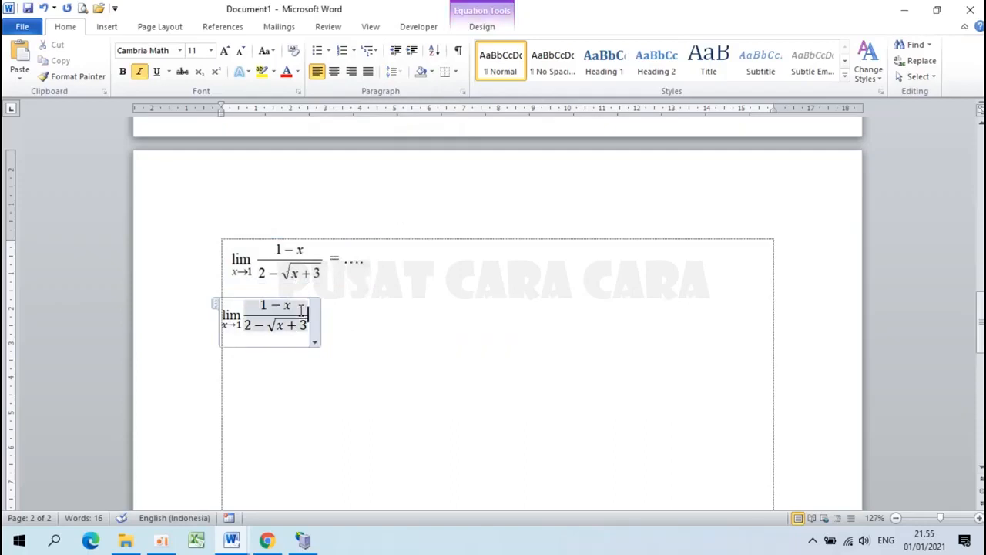